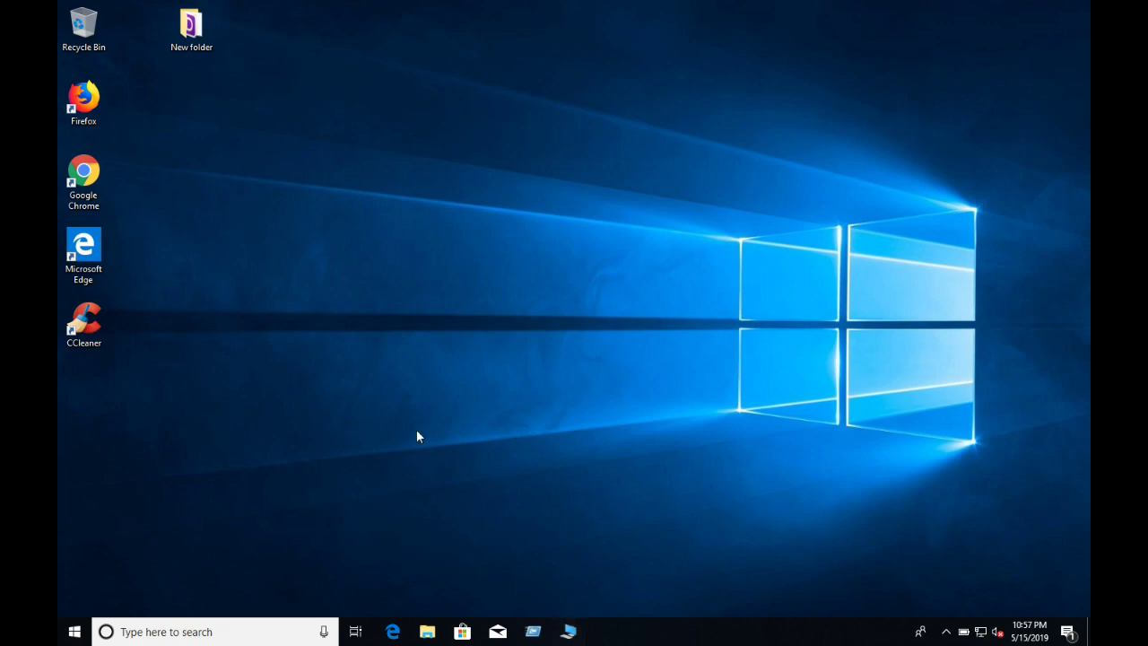
Open This PC and examine the space on the Windows (C:) and System Reserved (E:) drives.
{"action": "key", "text": "super+e"}
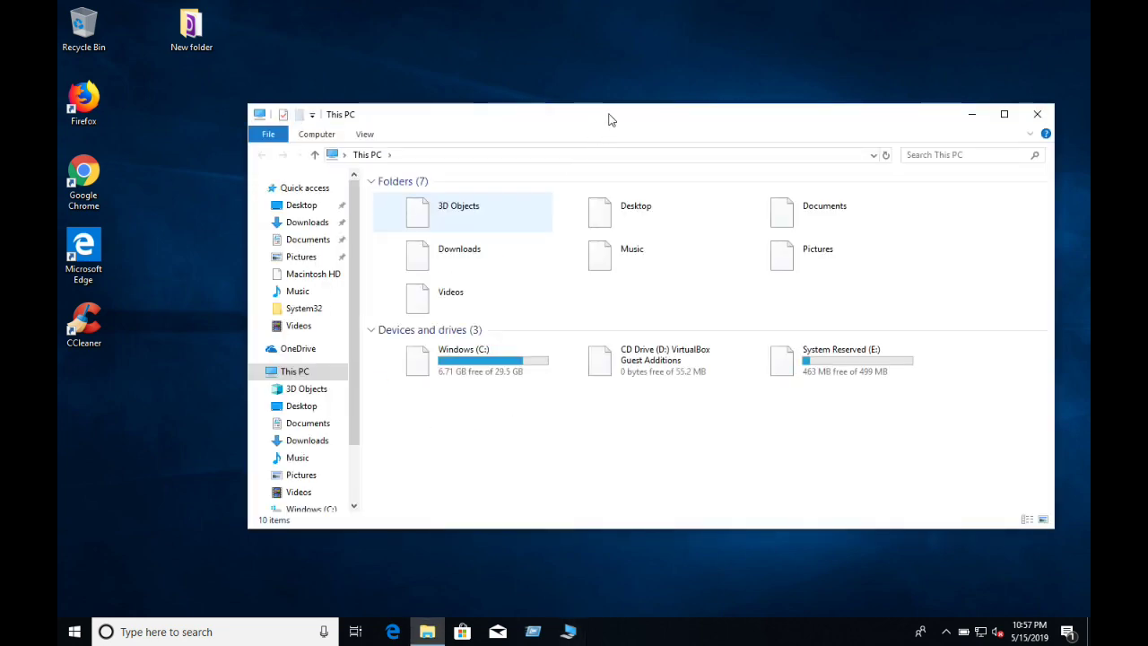
{"action": "left_click_drag", "start_coordinate": [609, 117], "coordinate": [635, 159]}
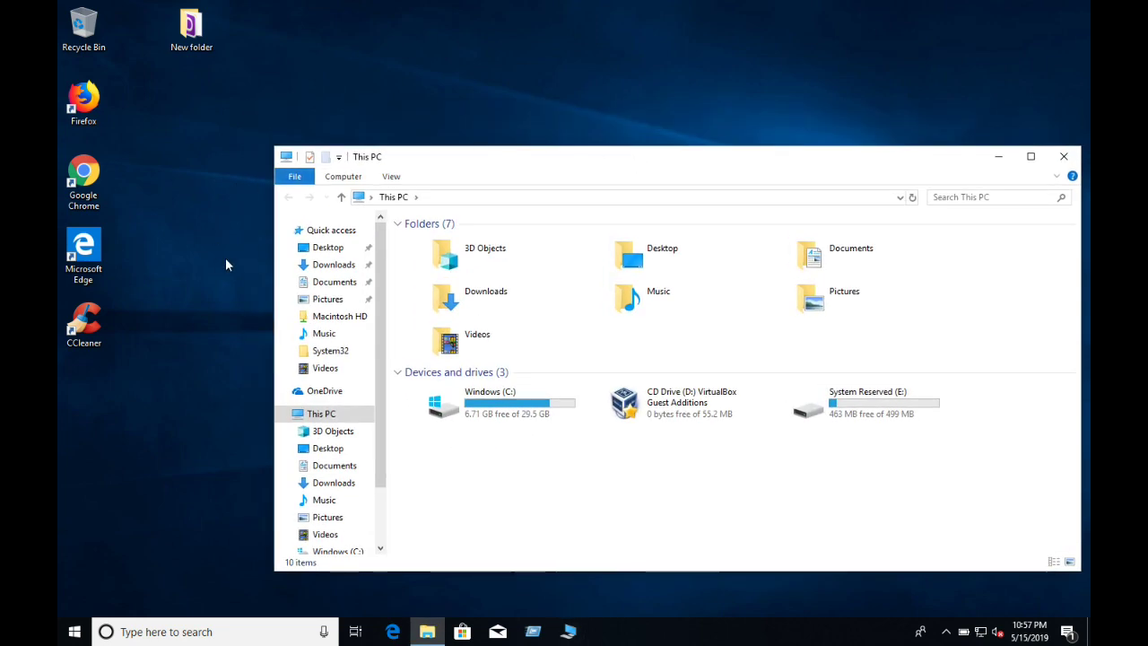
{"action": "left_click", "coordinate": [527, 420]}
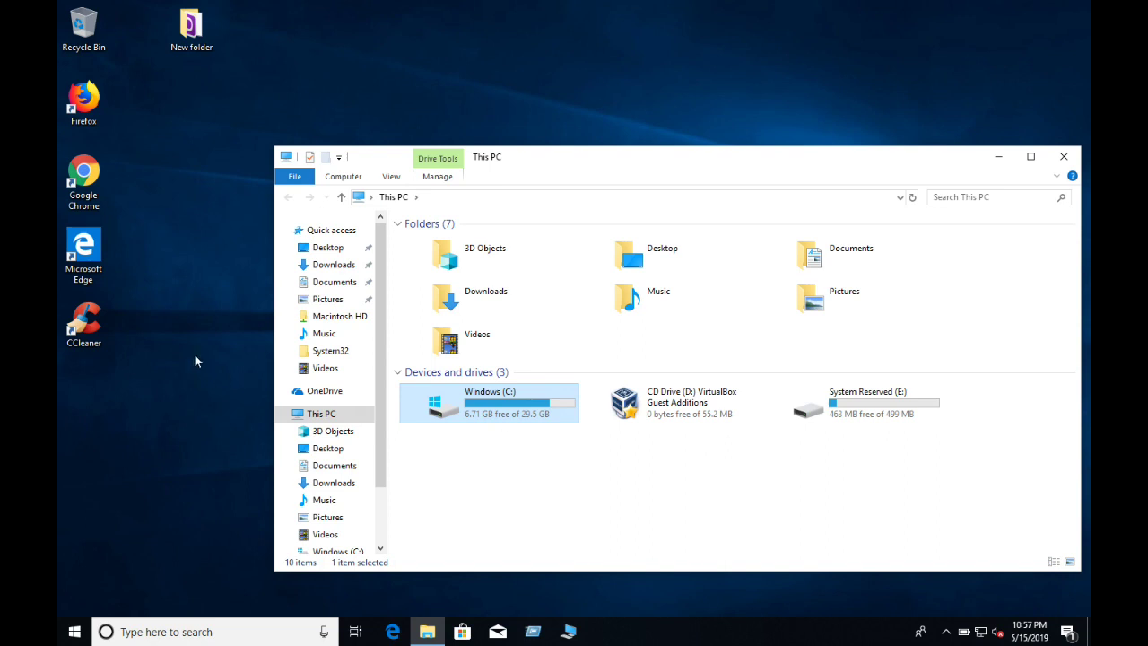
{"action": "left_click", "coordinate": [177, 304]}
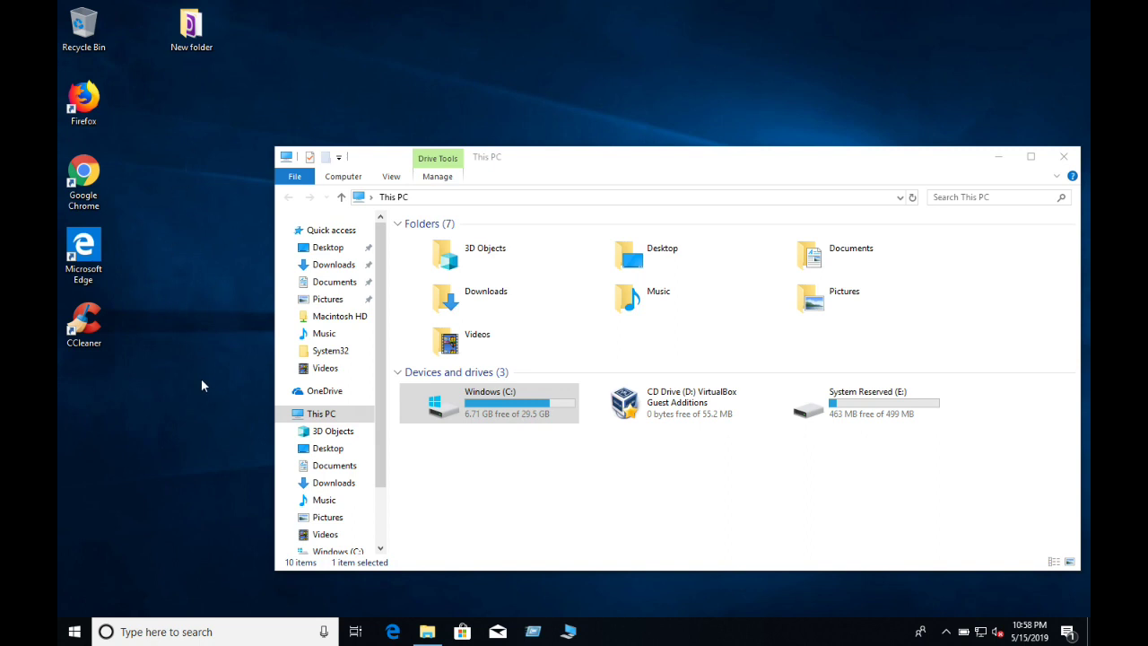
{"action": "left_click", "coordinate": [866, 416]}
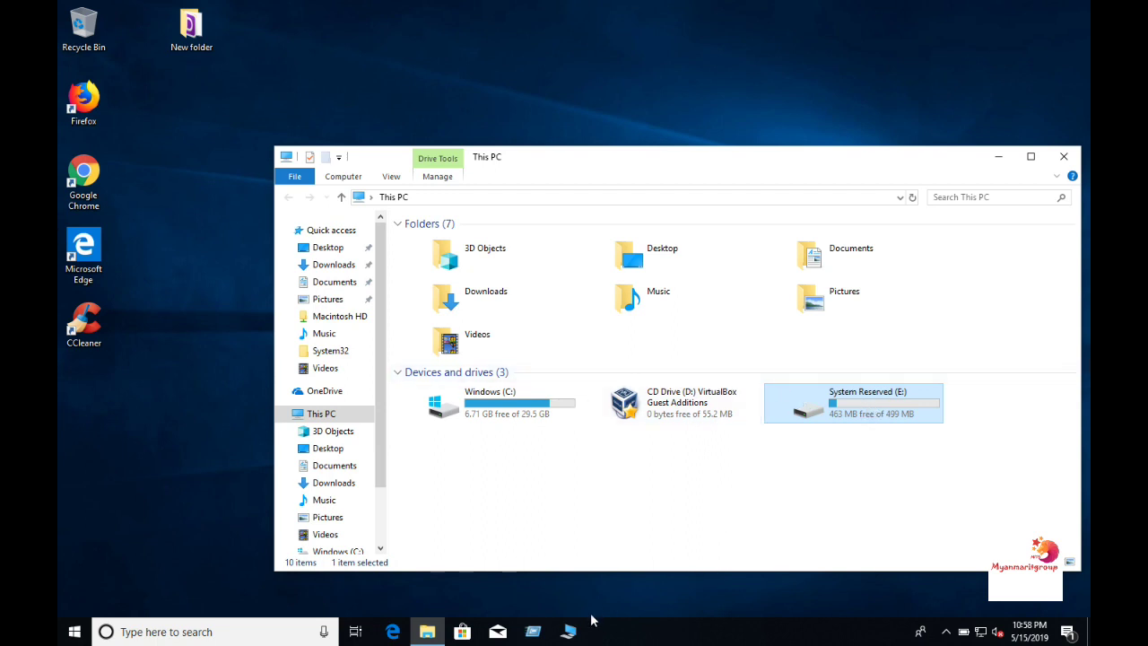
{"action": "mouse_move", "coordinate": [837, 412]}
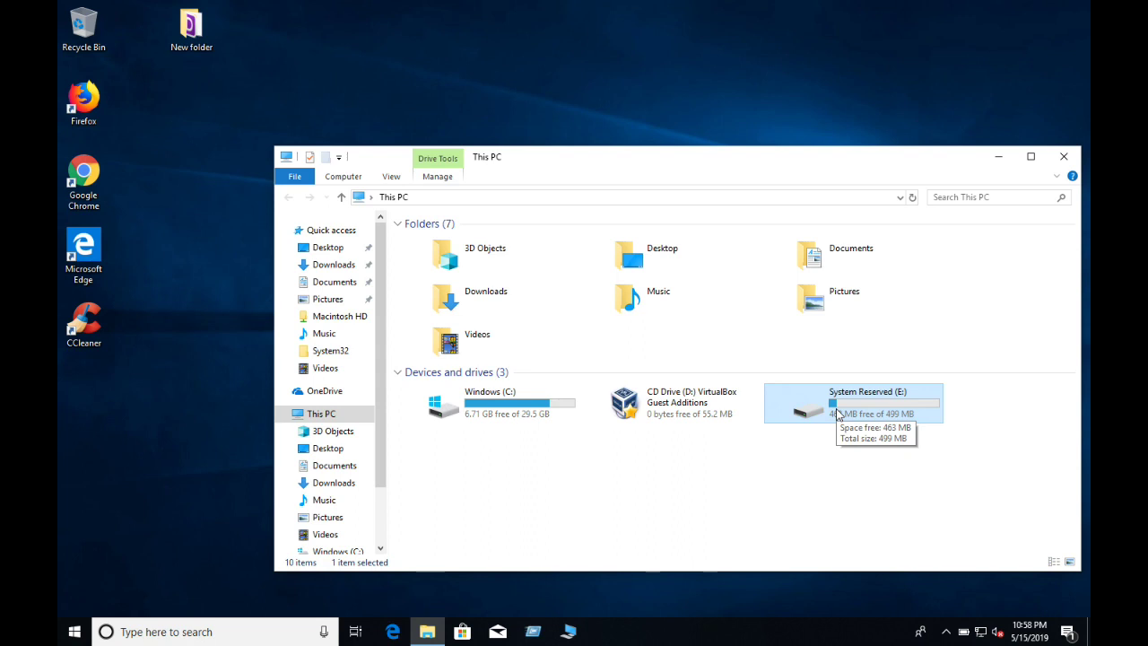
Open a Command Prompt by running cmd.
{"action": "left_click", "coordinate": [530, 632]}
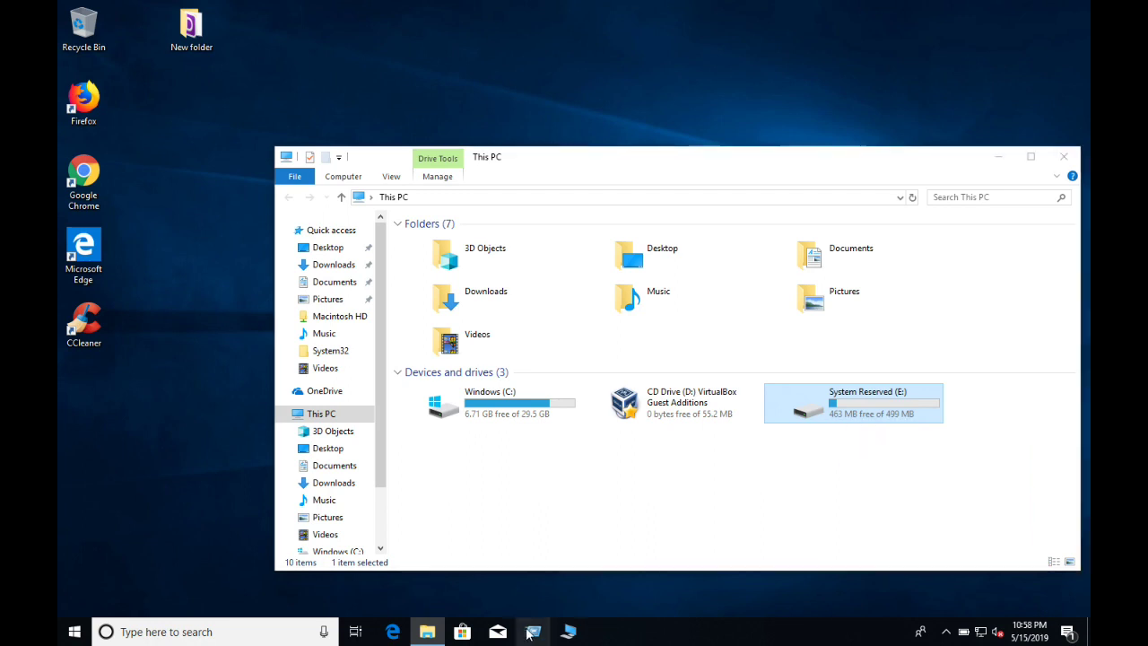
{"action": "type", "text": "cmd"}
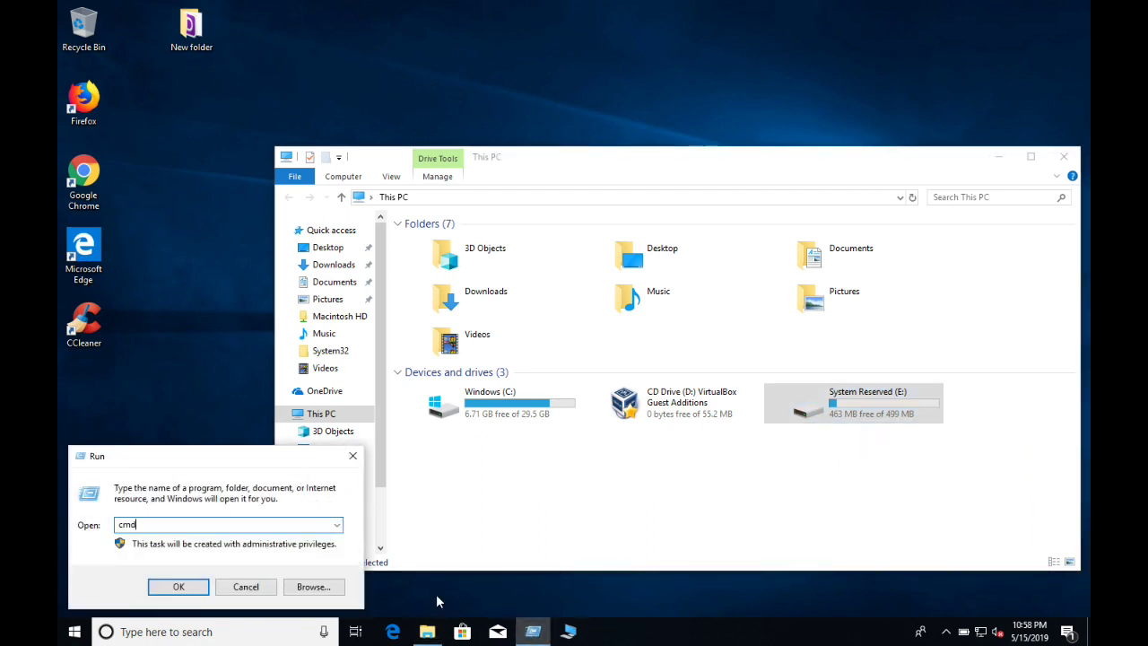
{"action": "key", "text": "Return"}
{"action": "type", "text": "chkdsk"}
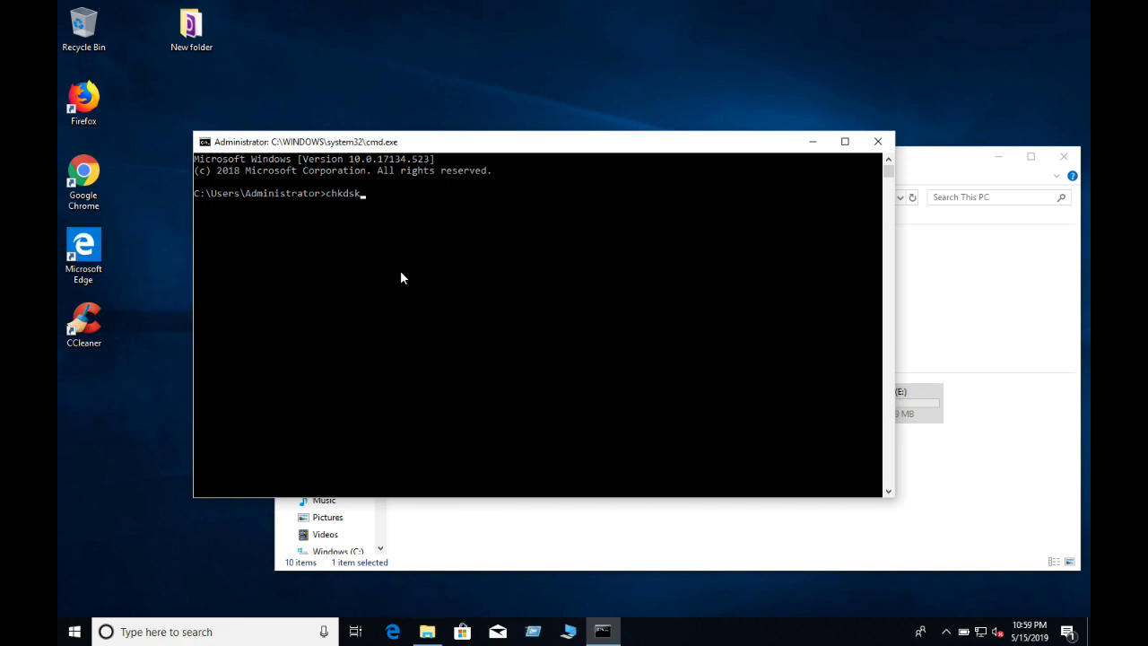
{"action": "key", "text": "BackSpace"}
{"action": "key", "text": "BackSpace"}
{"action": "key", "text": "BackSpace"}
{"action": "key", "text": "BackSpace"}
{"action": "key", "text": "BackSpace"}
{"action": "key", "text": "BackSpace"}
Check the Windows (C:) drive in This PC and enter chkdsk at the command prompt without running it.
{"action": "left_click", "coordinate": [904, 159]}
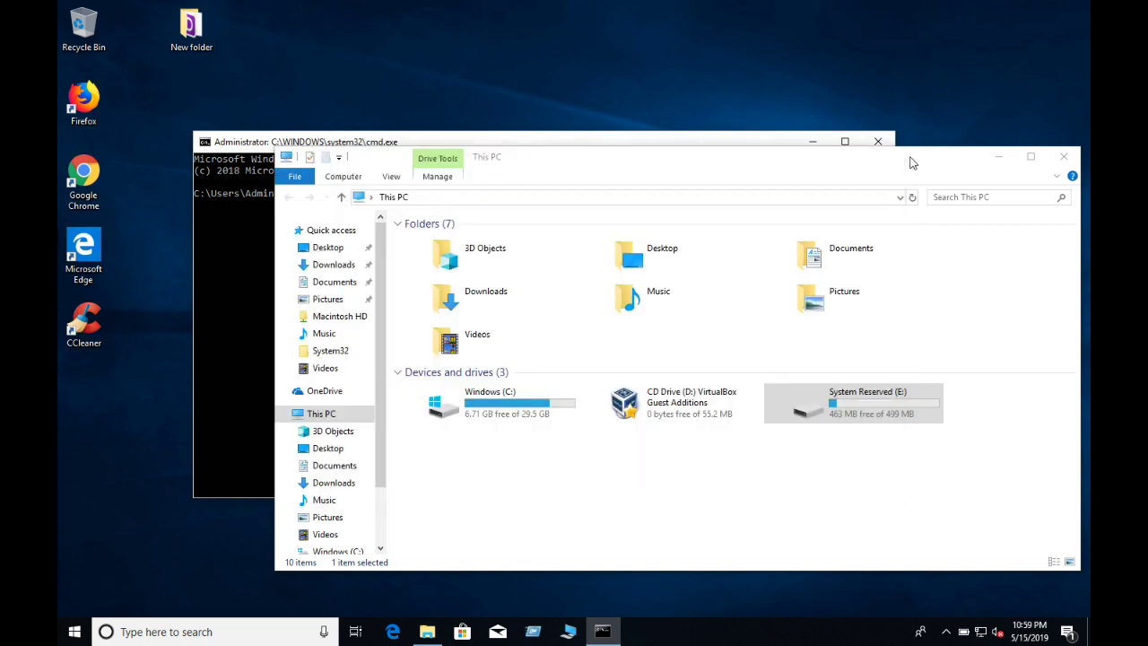
{"action": "left_click", "coordinate": [538, 417]}
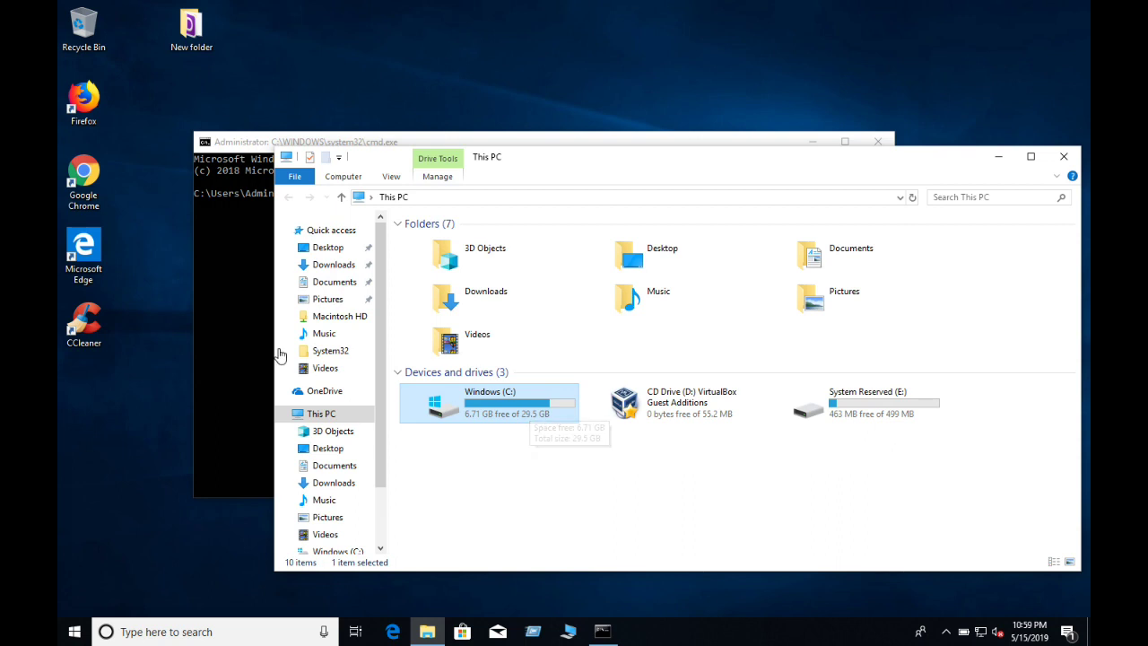
{"action": "left_click", "coordinate": [239, 343]}
{"action": "type", "text": "chkdsk"}
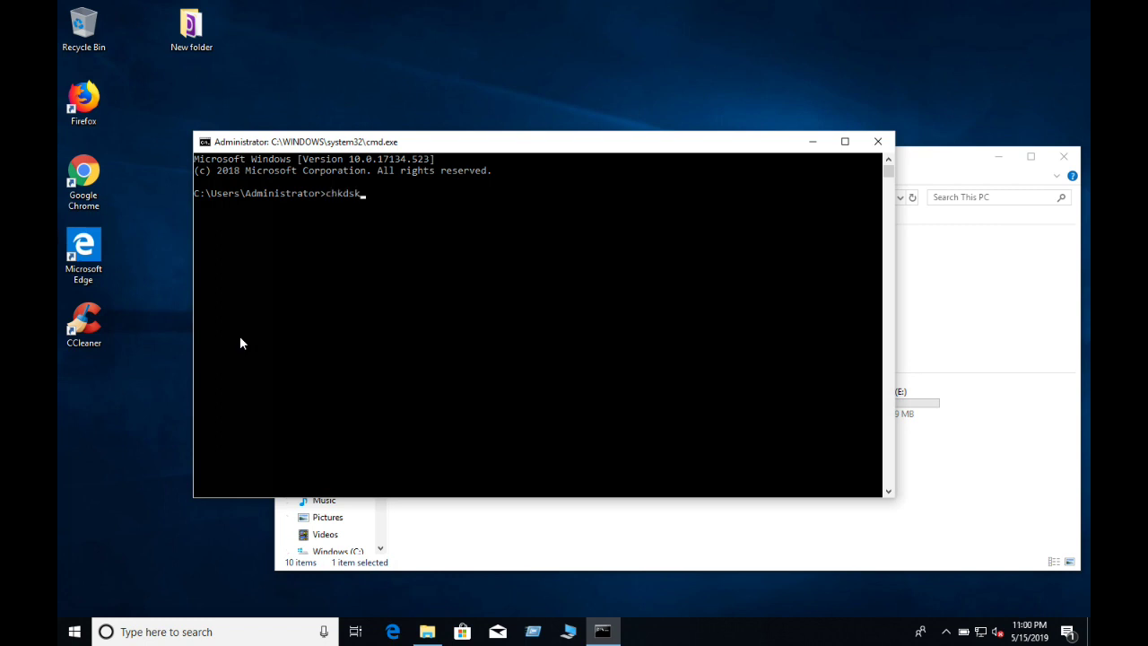
Open Notepad and write the numbered items "1. Data Copy :D" and "2. chkdsk", followed by an empty item 3.
{"action": "left_click", "coordinate": [533, 631]}
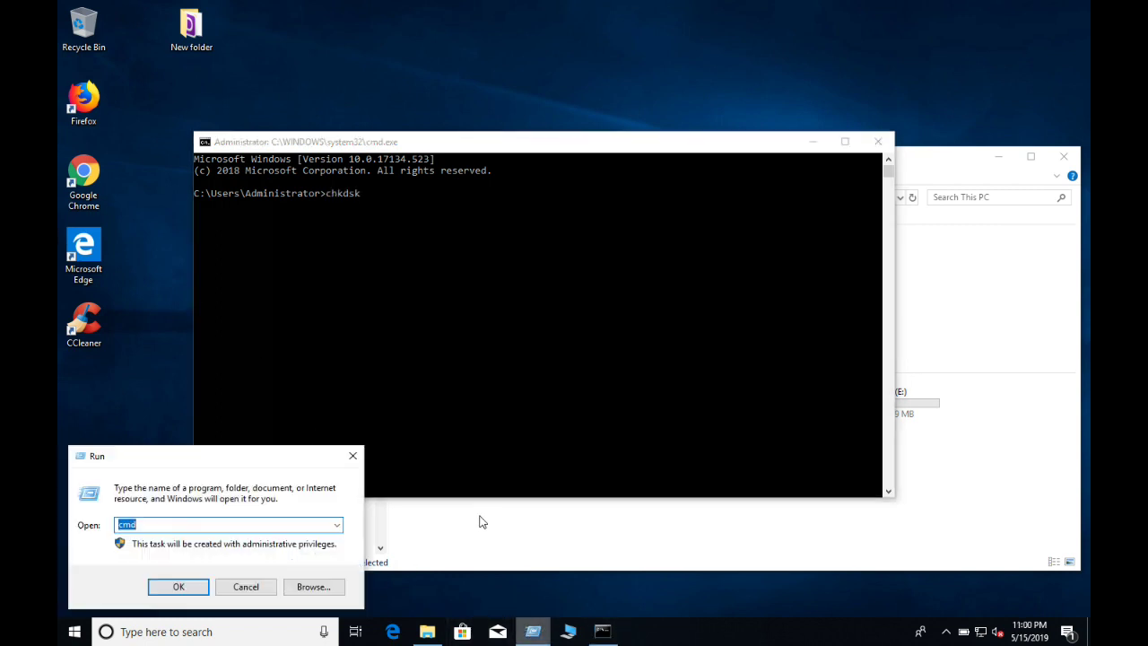
{"action": "type", "text": "notepad"}
{"action": "key", "text": "Return"}
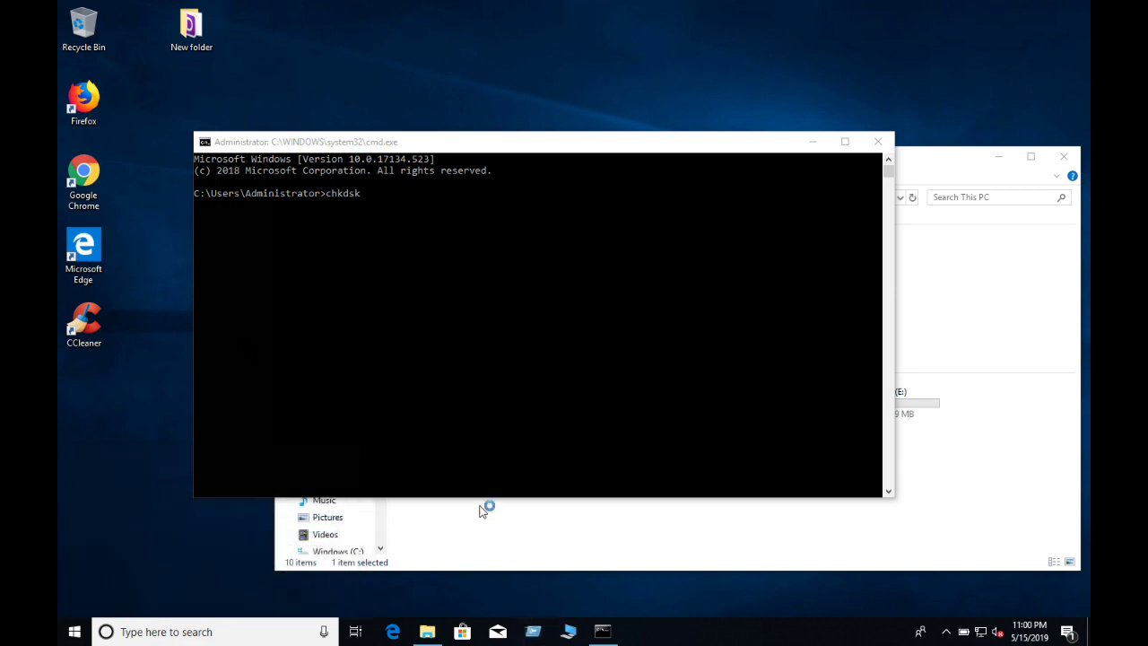
{"action": "type", "text": "1"}
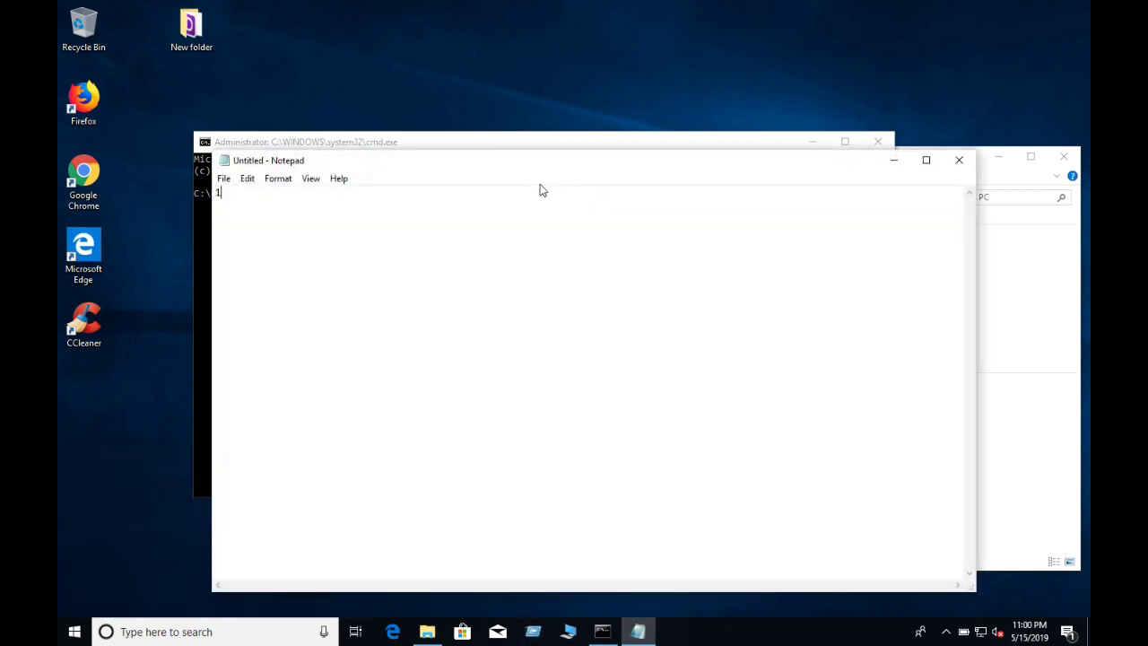
{"action": "type", "text": ". Data Copy :D"}
{"action": "key", "text": "Return"}
{"action": "type", "text": "2. chkdsk"}
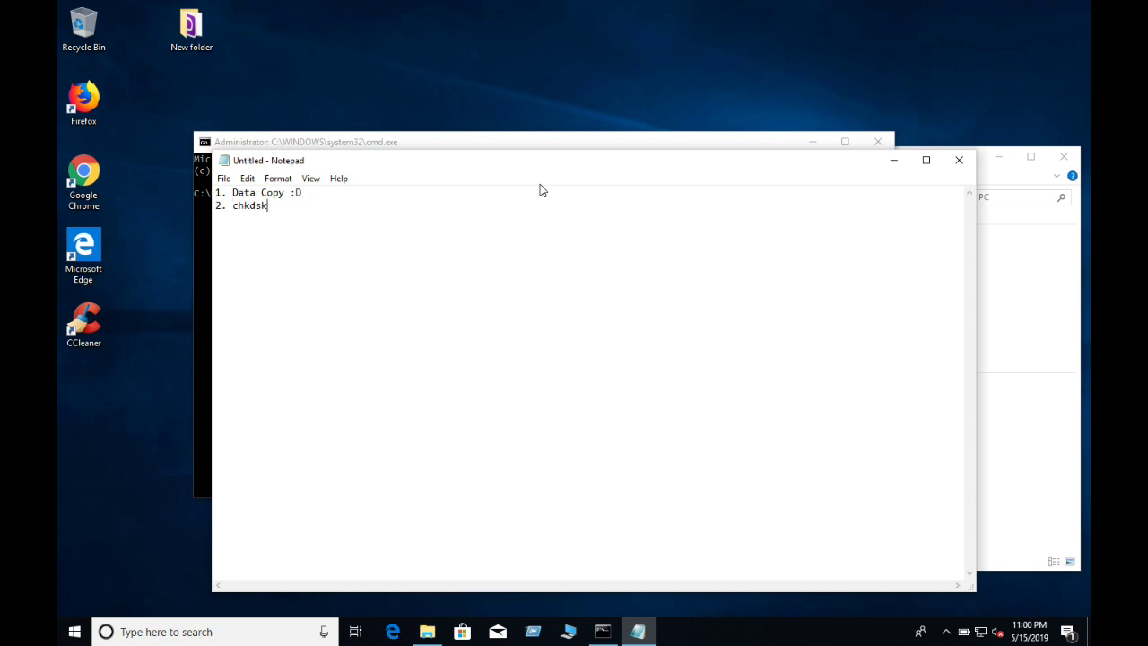
{"action": "key", "text": "Return"}
{"action": "type", "text": "3."}
Close the Command Prompt and This PC windows, keeping the Notepad list in view on the desktop.
{"action": "left_click_drag", "start_coordinate": [678, 165], "coordinate": [742, 280]}
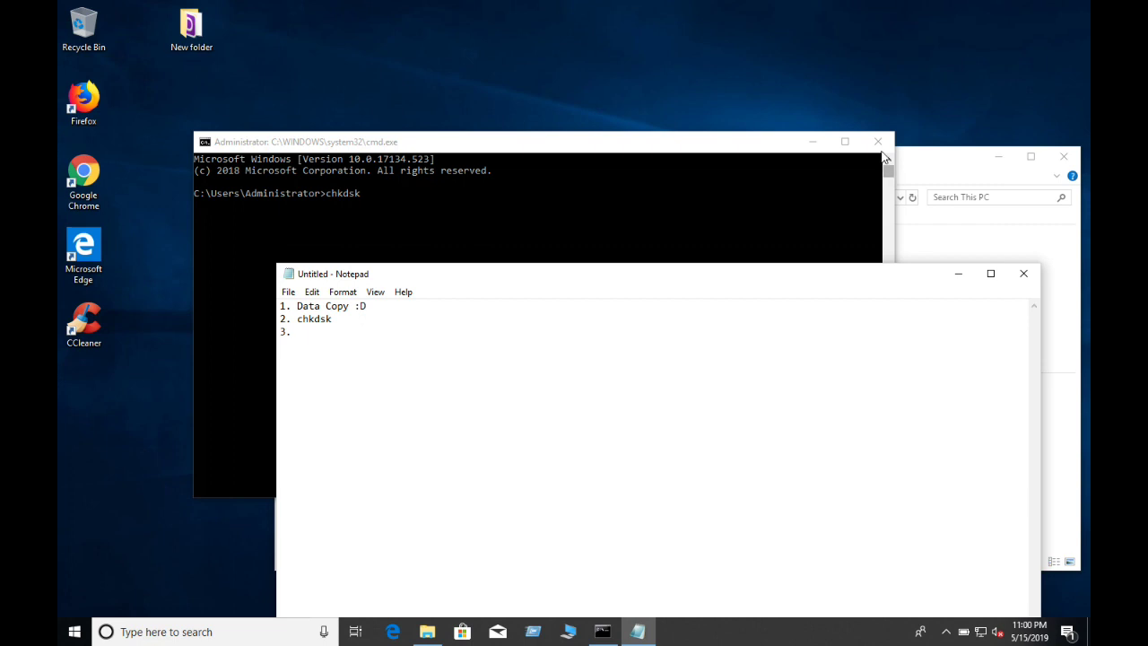
{"action": "left_click", "coordinate": [877, 141]}
{"action": "left_click_drag", "start_coordinate": [833, 277], "coordinate": [832, 129]}
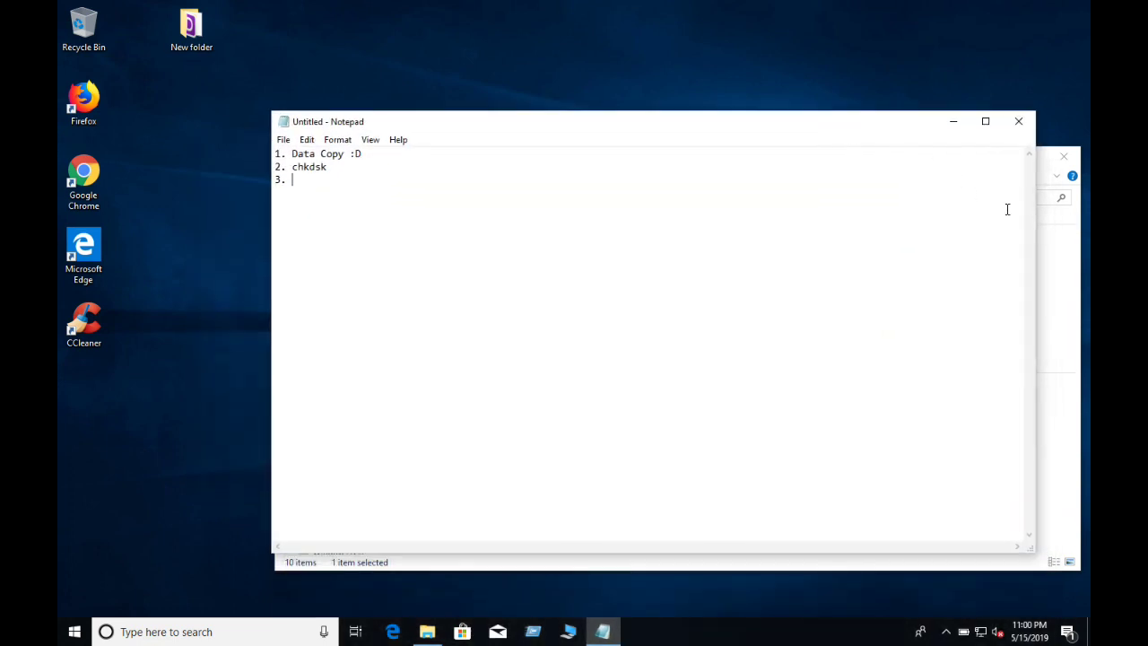
{"action": "left_click", "coordinate": [1062, 310]}
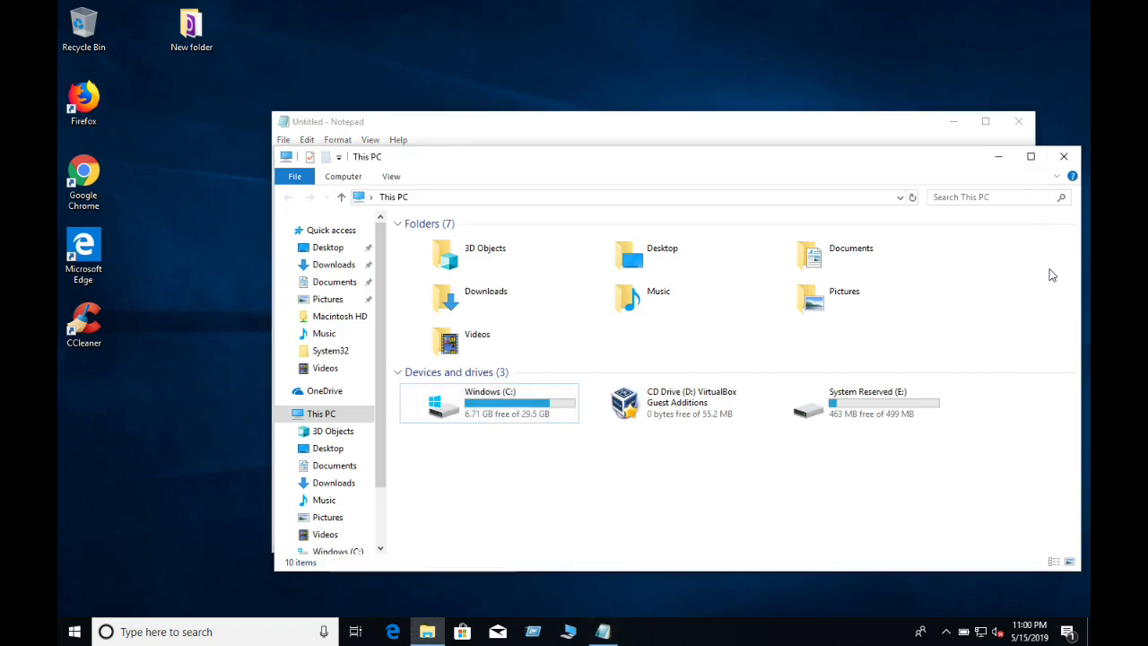
{"action": "left_click", "coordinate": [1066, 156]}
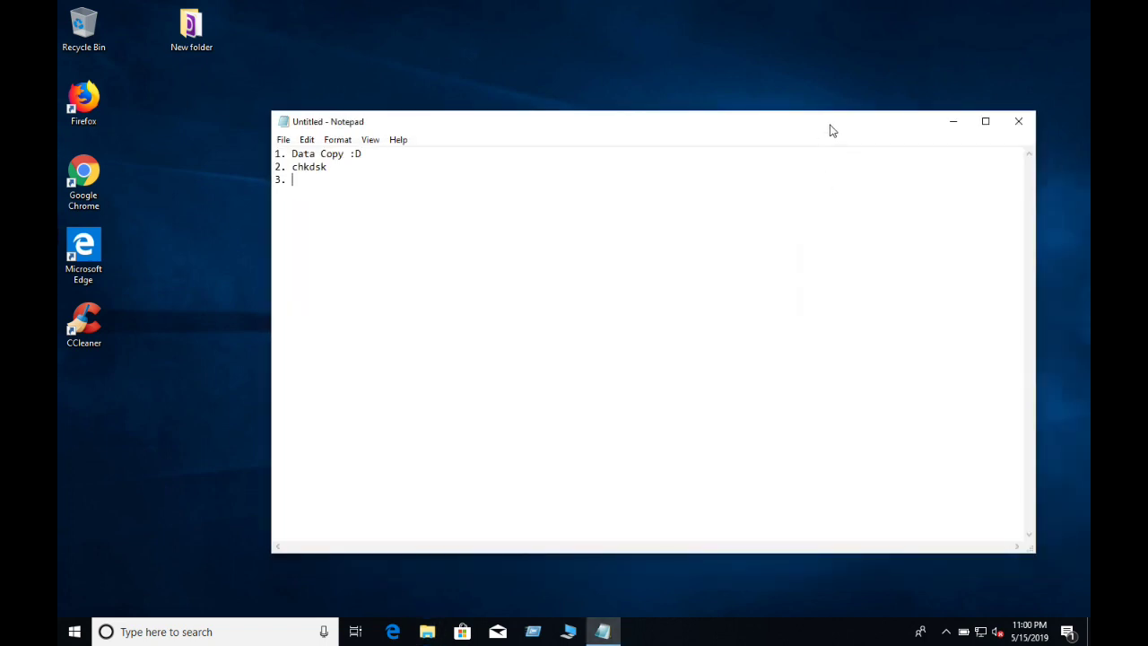
{"action": "left_click_drag", "start_coordinate": [830, 126], "coordinate": [848, 113]}
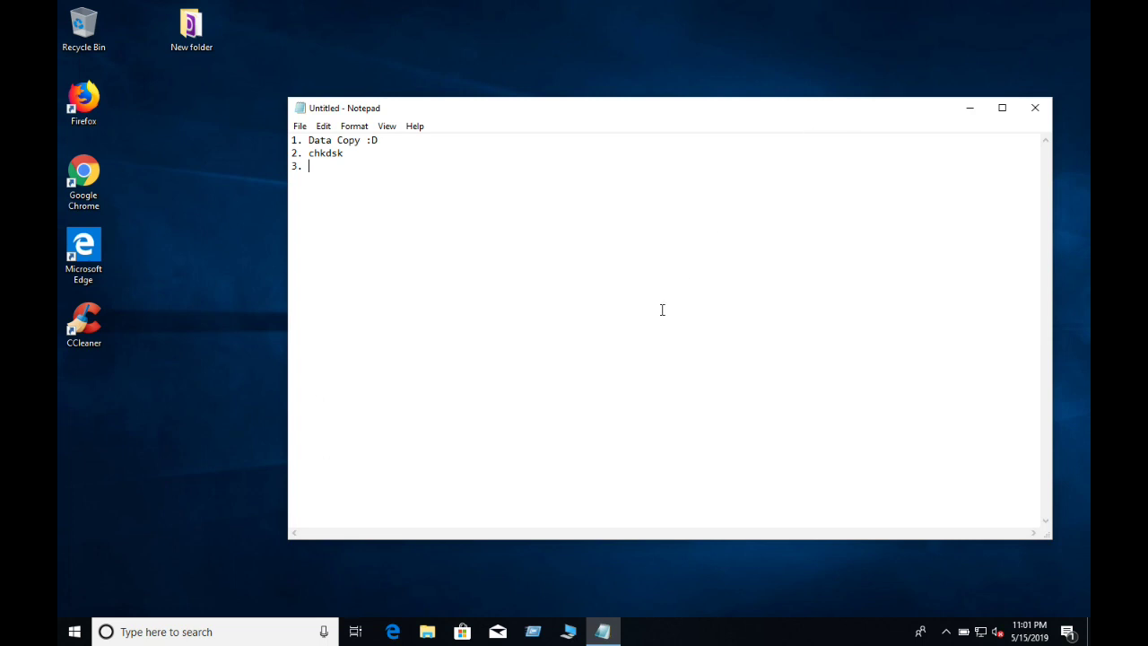
Open Programs and Features by running appwiz.cpl.
{"action": "left_click", "coordinate": [531, 631]}
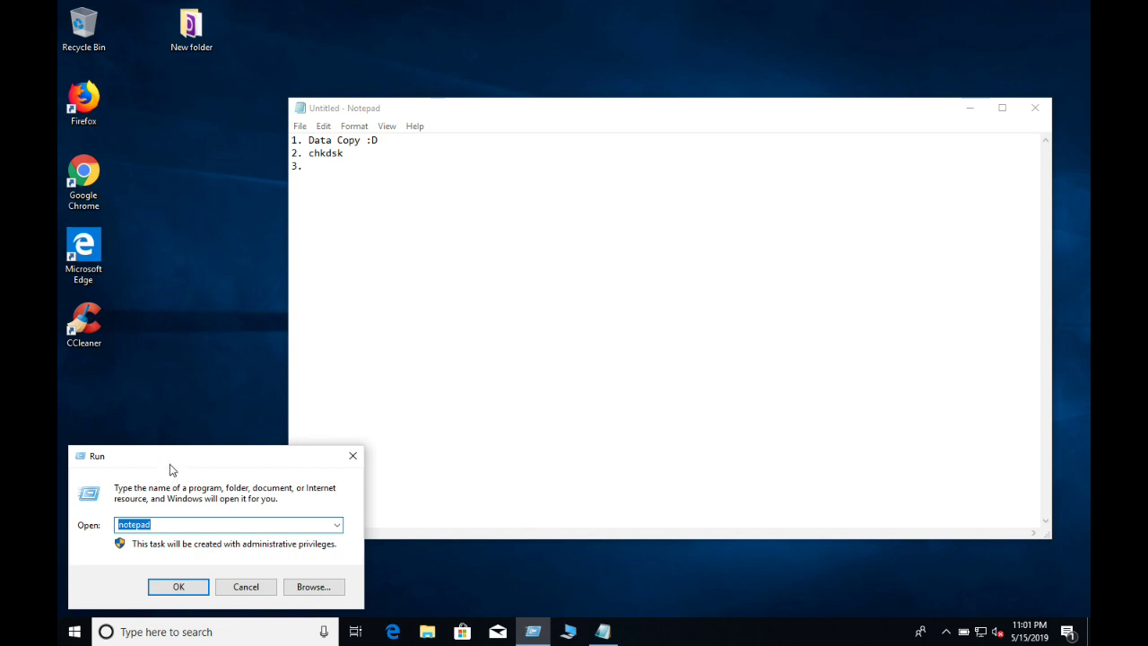
{"action": "type", "text": "appwiz.cpl"}
{"action": "key", "text": "Return"}
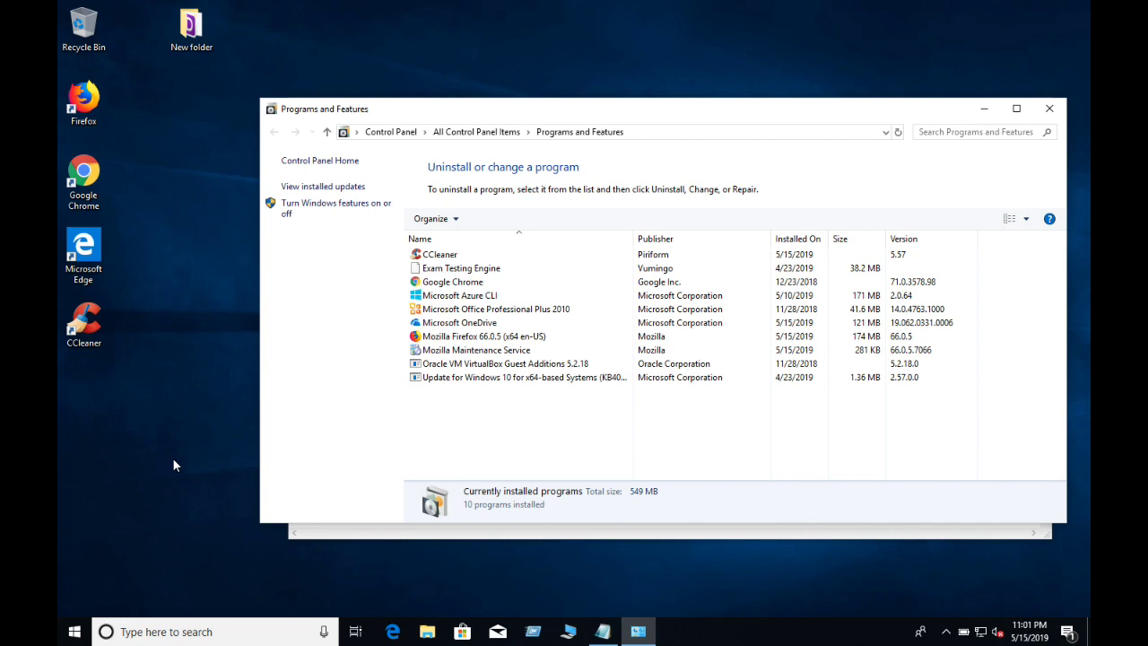
Examine installed programs such as OneDrive, Office, Chrome, Firefox and CCleaner as candidates for uninstalling.
{"action": "left_click", "coordinate": [489, 323]}
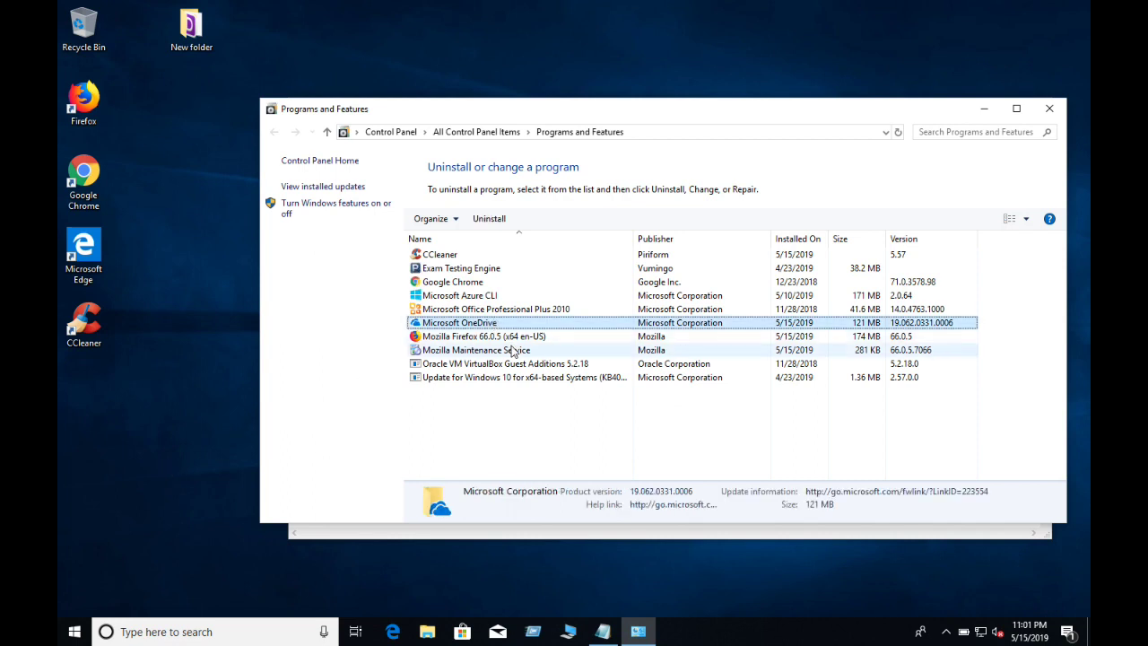
{"action": "left_click", "coordinate": [511, 350]}
{"action": "left_click", "coordinate": [500, 310]}
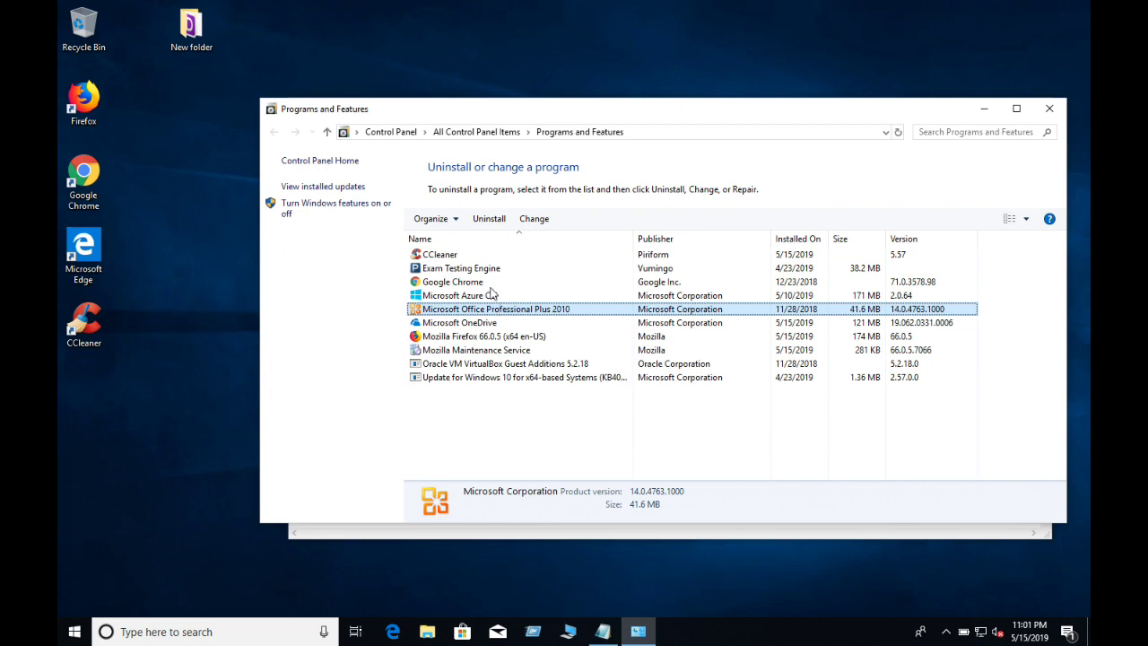
{"action": "left_click", "coordinate": [491, 286]}
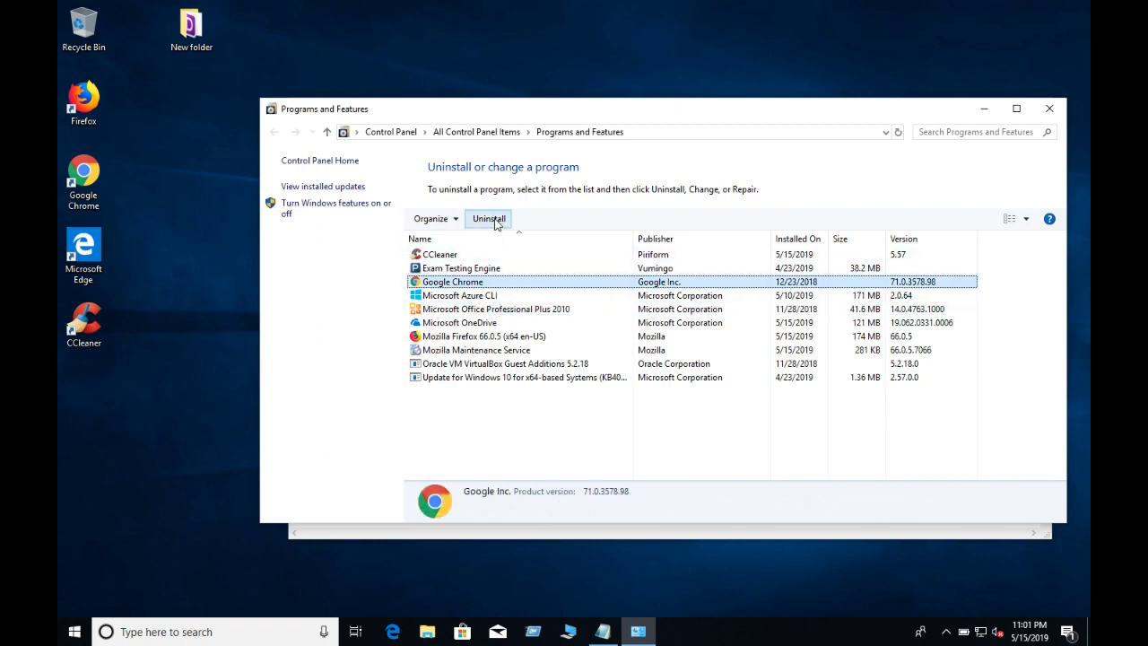
{"action": "left_click", "coordinate": [467, 326]}
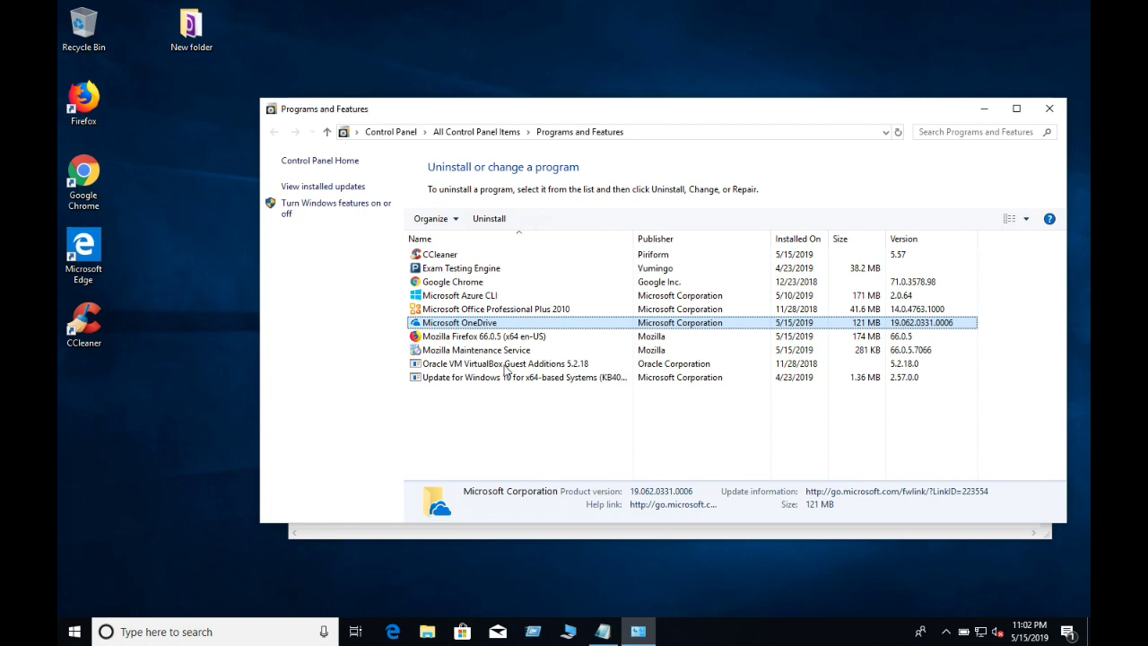
{"action": "left_click", "coordinate": [542, 337]}
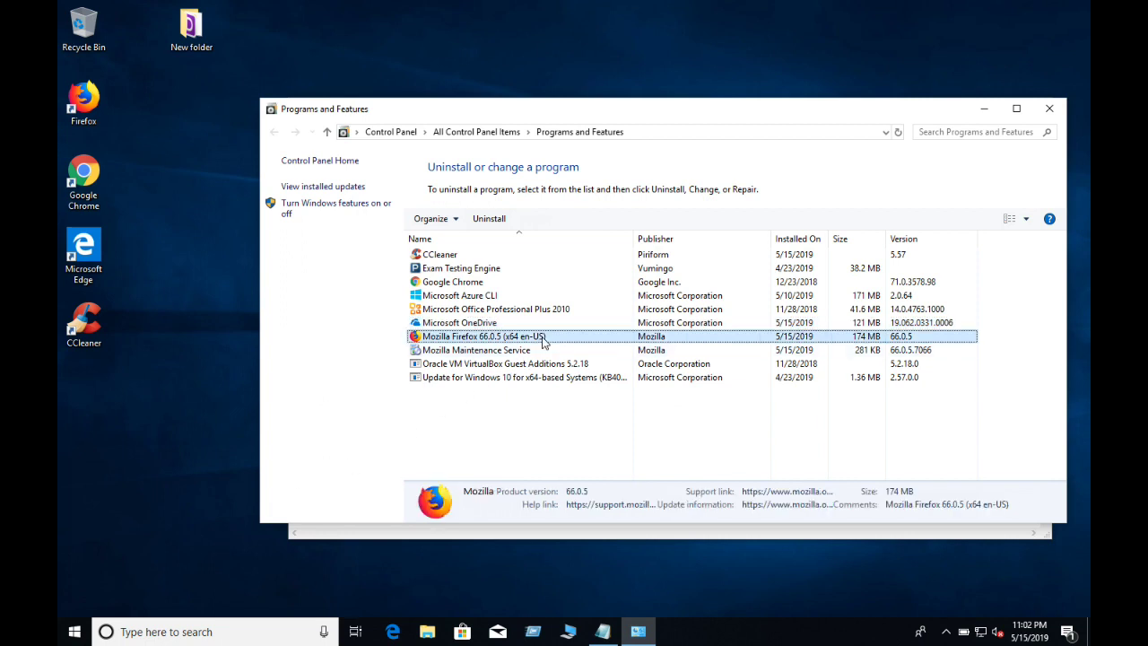
{"action": "left_click", "coordinate": [515, 281]}
{"action": "left_click", "coordinate": [519, 258]}
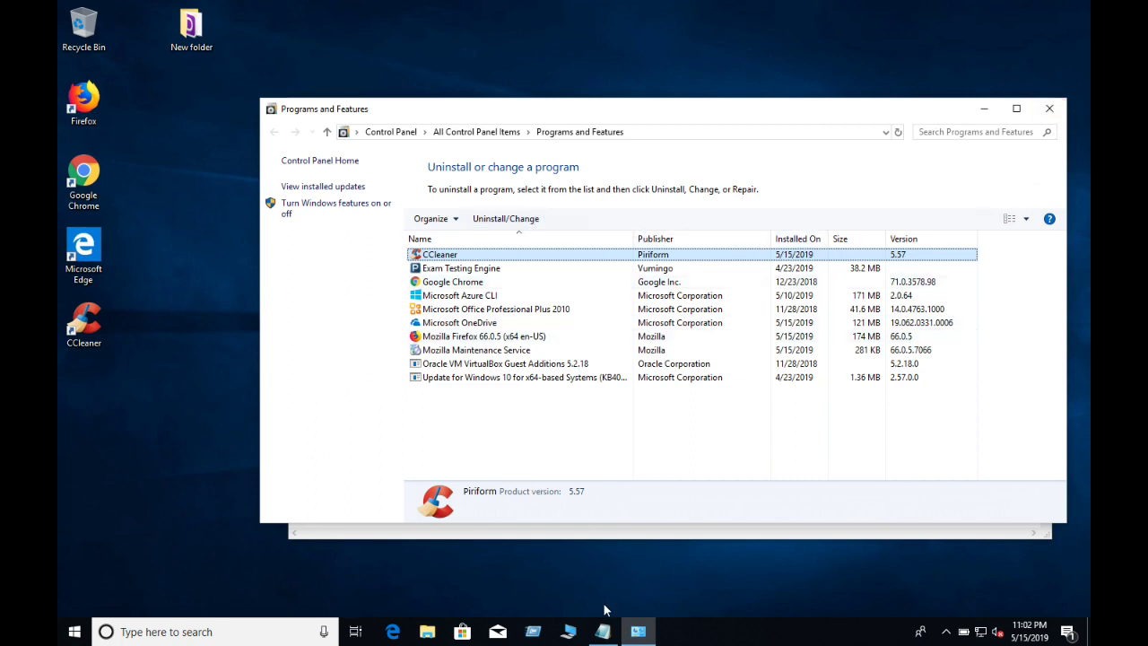
Write "Uninstall" as item 3 of the Notepad list and start an empty item 4.
{"action": "left_click", "coordinate": [603, 631]}
{"action": "type", "text": "Unsinn"}
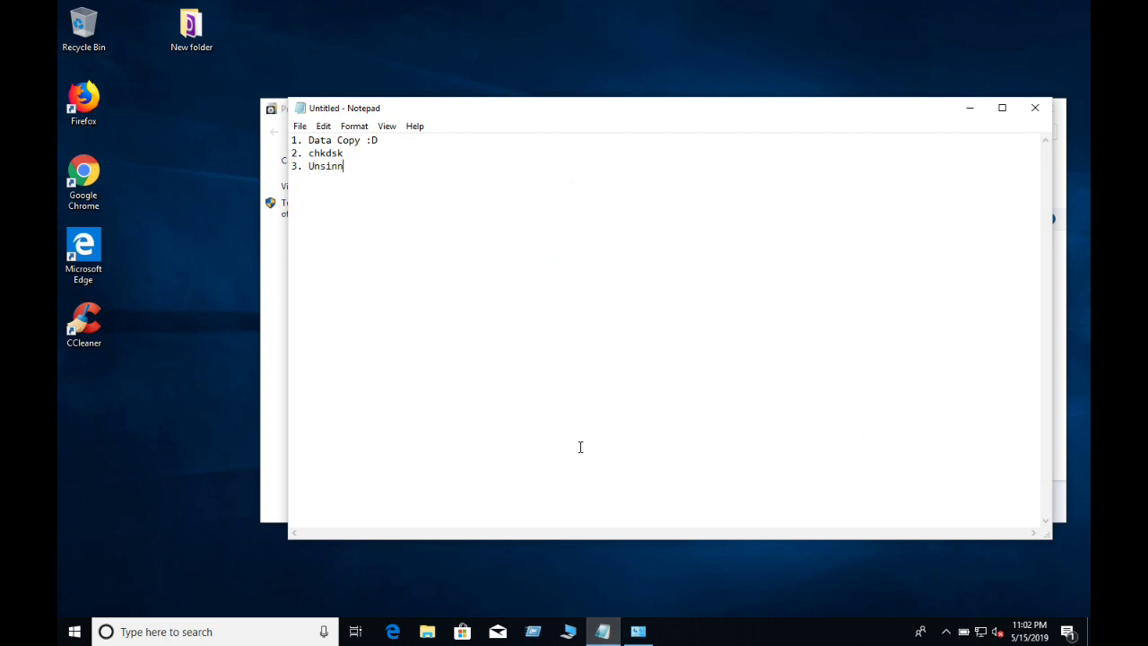
{"action": "key", "text": "BackSpace"}
{"action": "key", "text": "BackSpace"}
{"action": "key", "text": "BackSpace"}
{"action": "key", "text": "BackSpace"}
{"action": "type", "text": "inst"}
{"action": "type", "text": "all "}
{"action": "type", "text": "4"}
{"action": "type", "text": "."}
Close Programs and Features and move the Notepad window back up on the desktop.
{"action": "left_click_drag", "start_coordinate": [798, 115], "coordinate": [811, 247]}
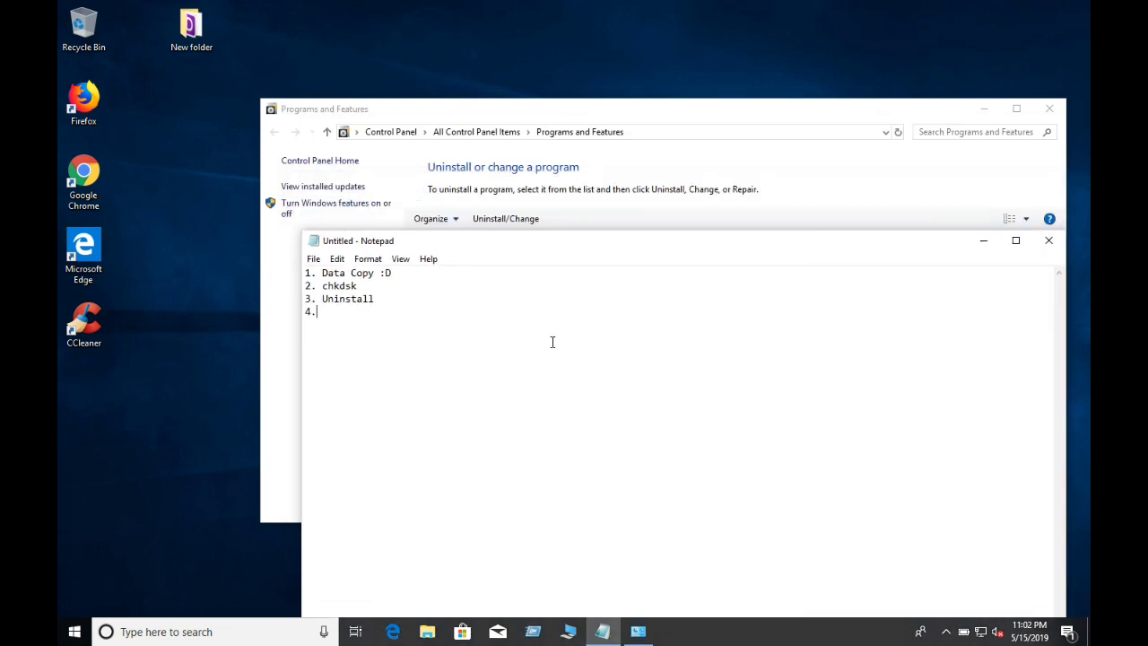
{"action": "left_click", "coordinate": [1048, 109]}
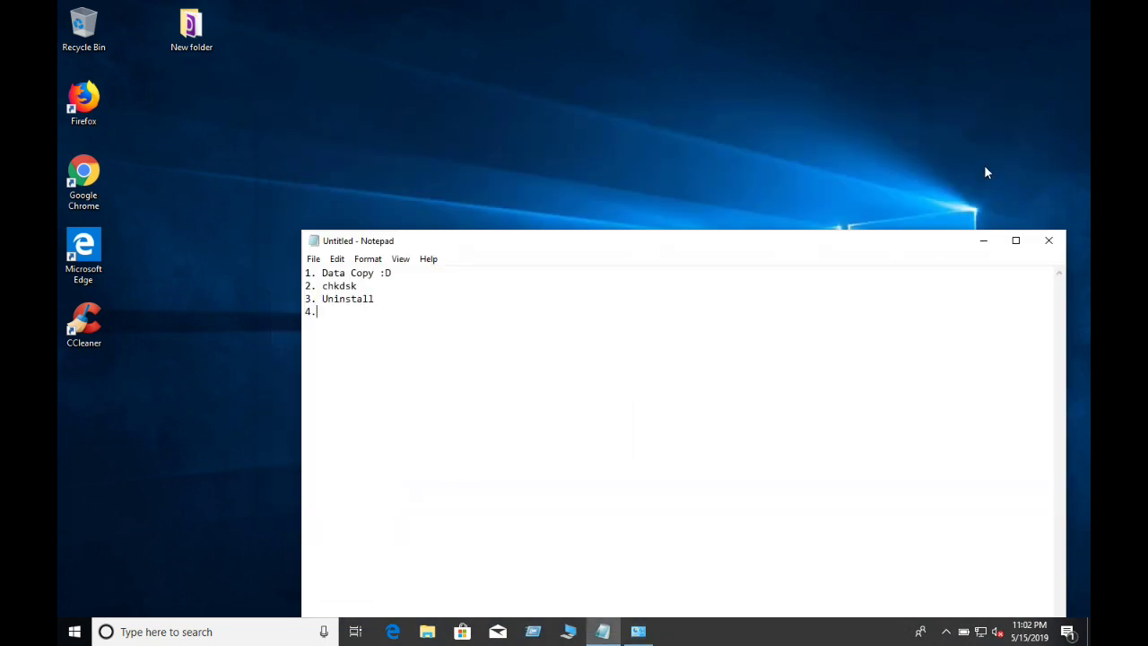
{"action": "left_click_drag", "start_coordinate": [891, 246], "coordinate": [911, 146]}
{"action": "left_click", "coordinate": [206, 320]}
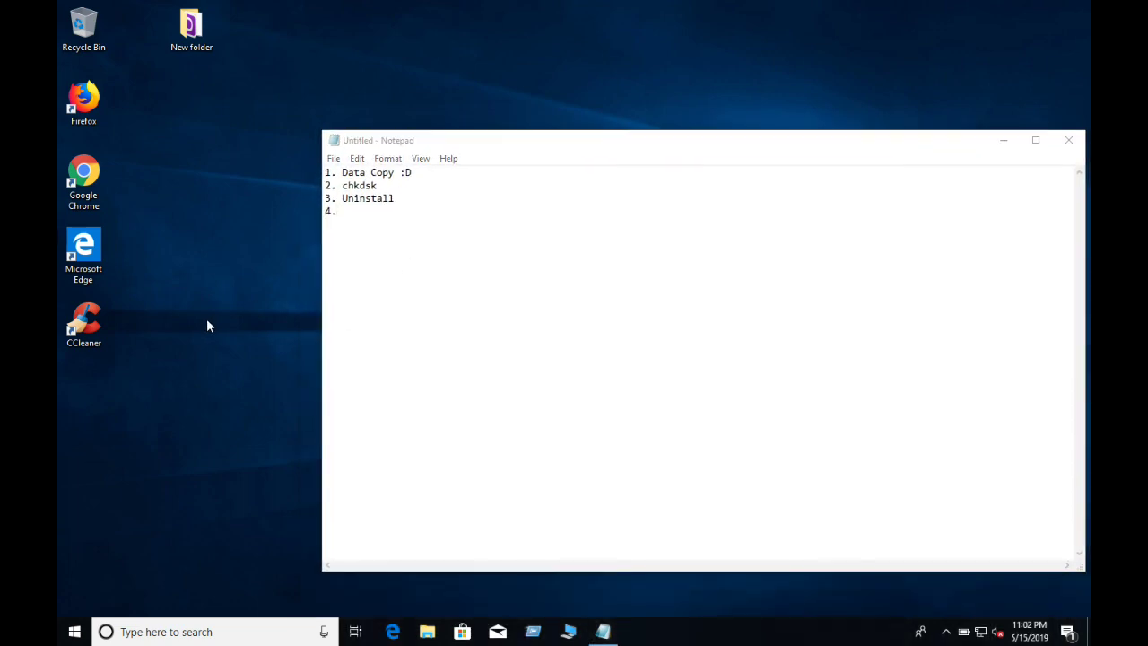
Open the Recent folder by running recent and delete all the shortcuts in it.
{"action": "left_click", "coordinate": [534, 633]}
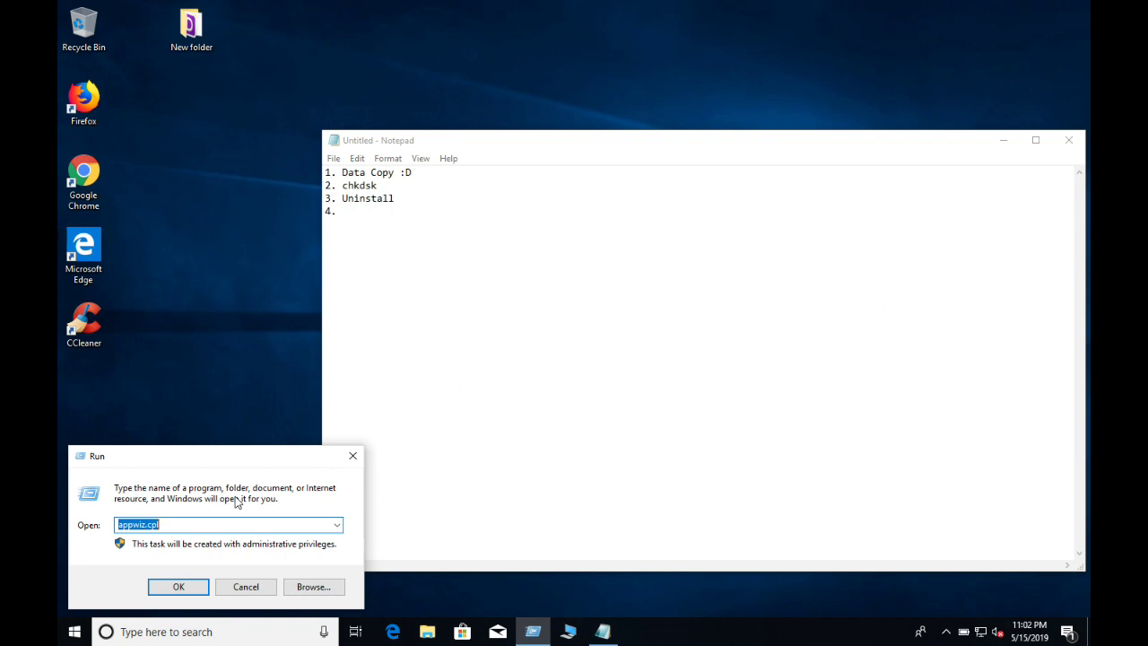
{"action": "type", "text": "recent"}
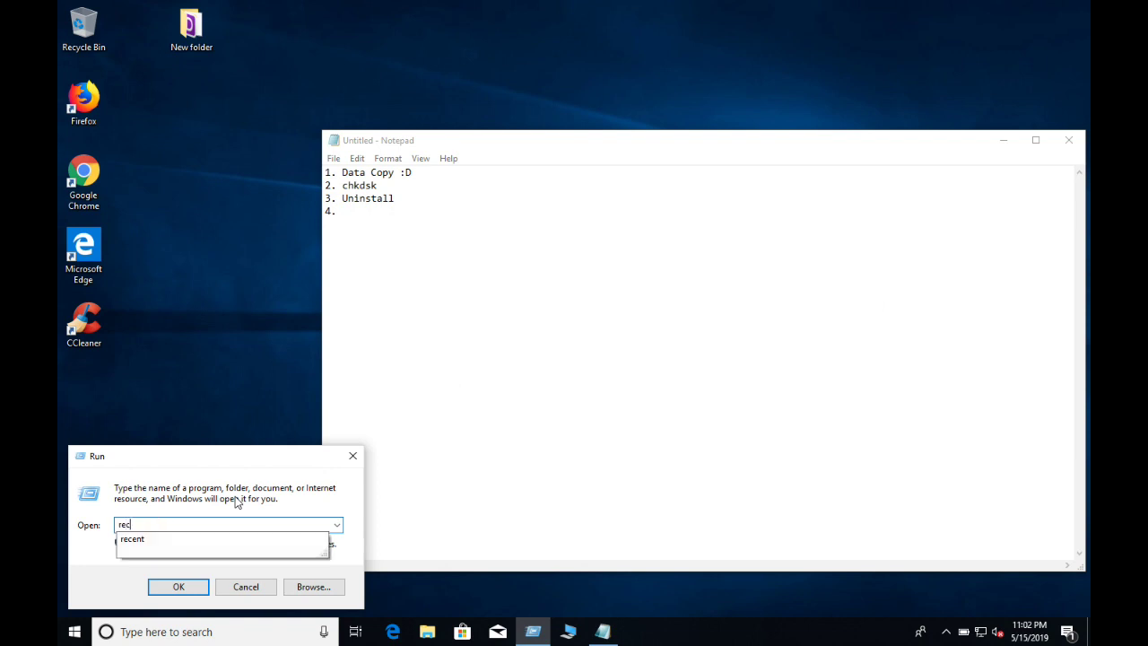
{"action": "left_click", "coordinate": [177, 587]}
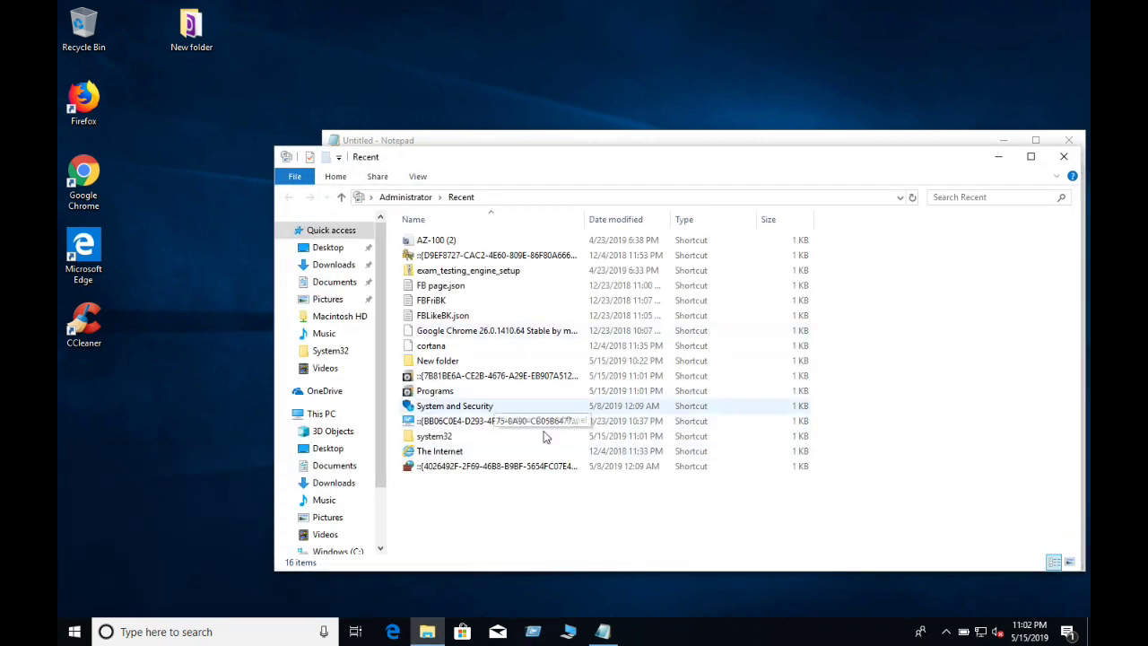
{"action": "left_click", "coordinate": [545, 435]}
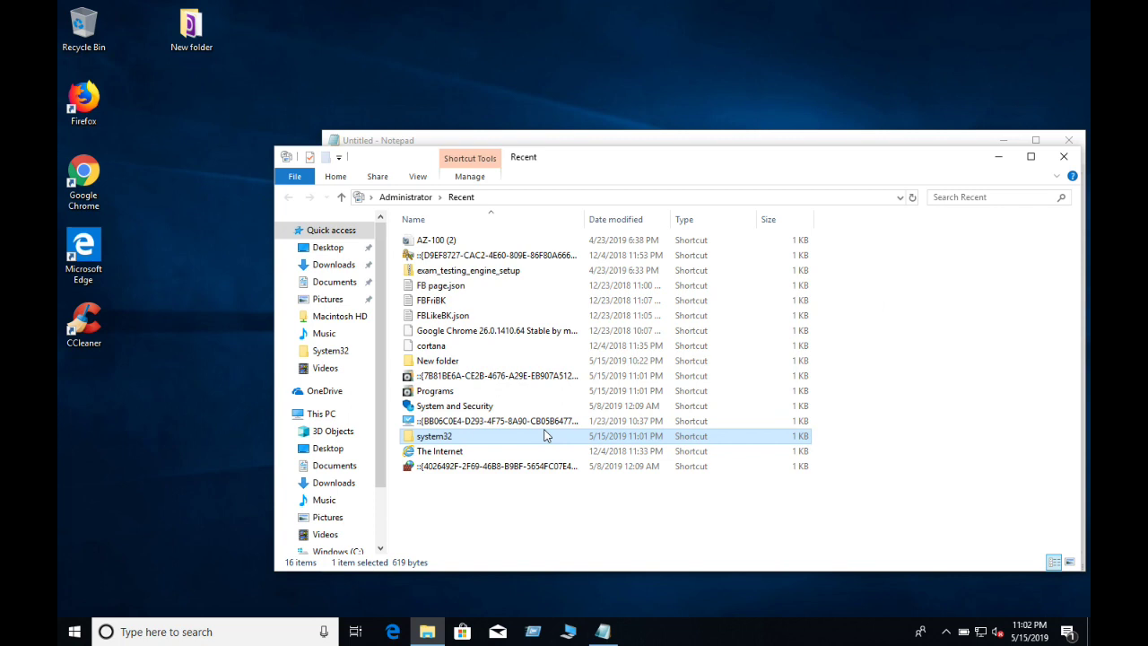
{"action": "key", "text": "ctrl+a"}
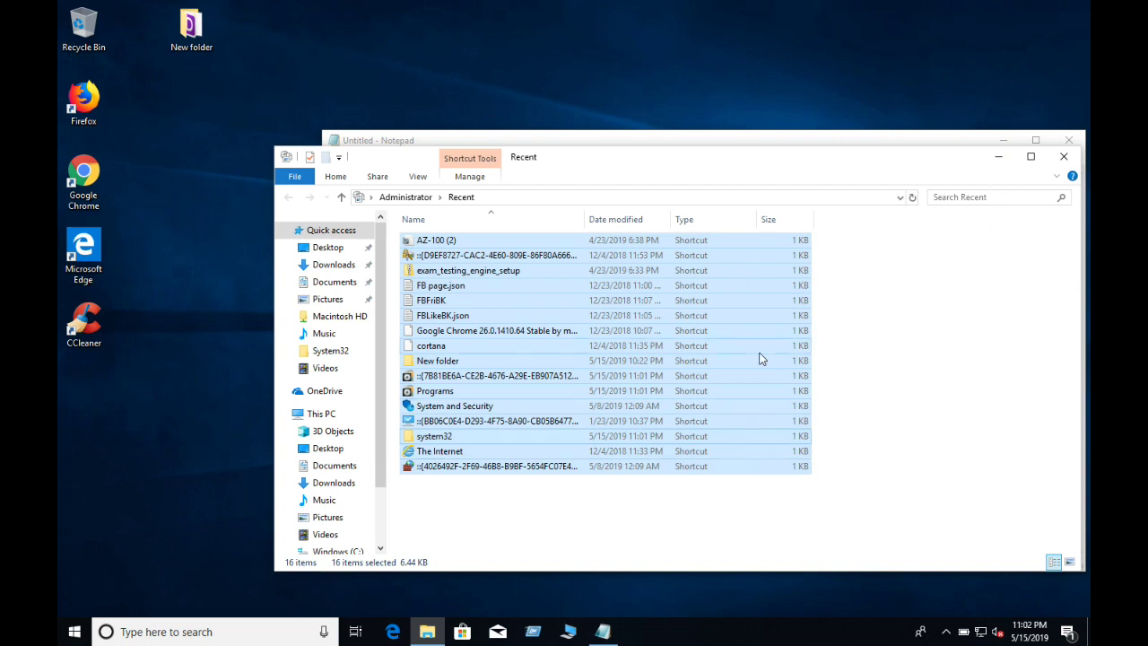
{"action": "right_click", "coordinate": [655, 360]}
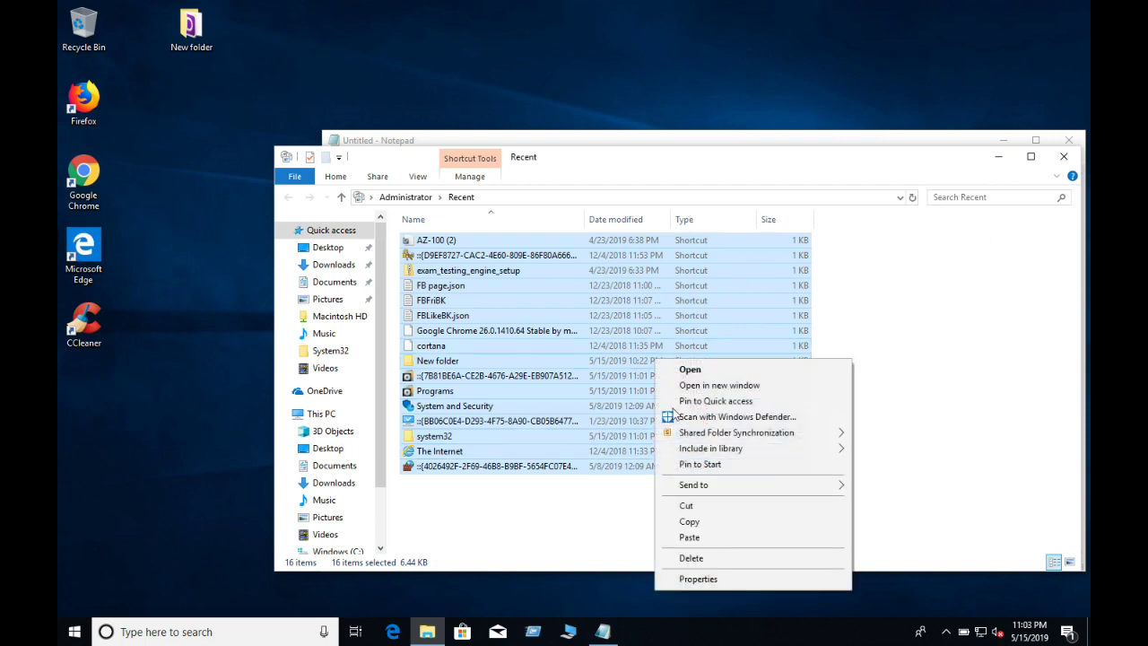
{"action": "left_click", "coordinate": [703, 558]}
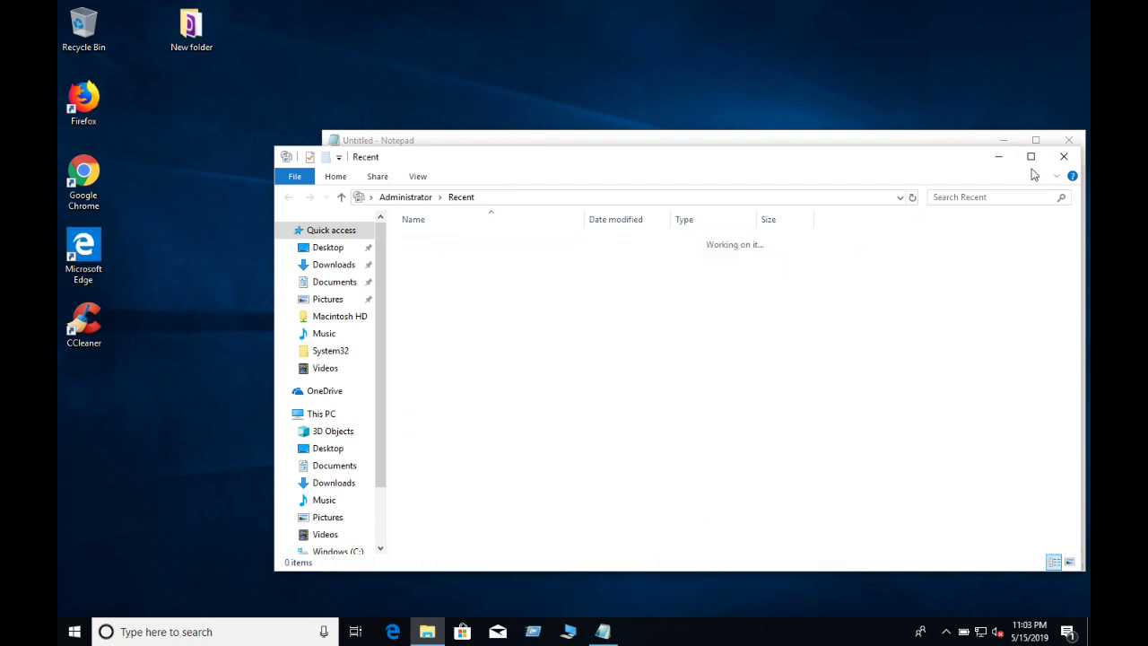
Close the Recent folder and write "Deleted (recent,temp," as item 4 of the Notepad list.
{"action": "left_click", "coordinate": [1063, 158]}
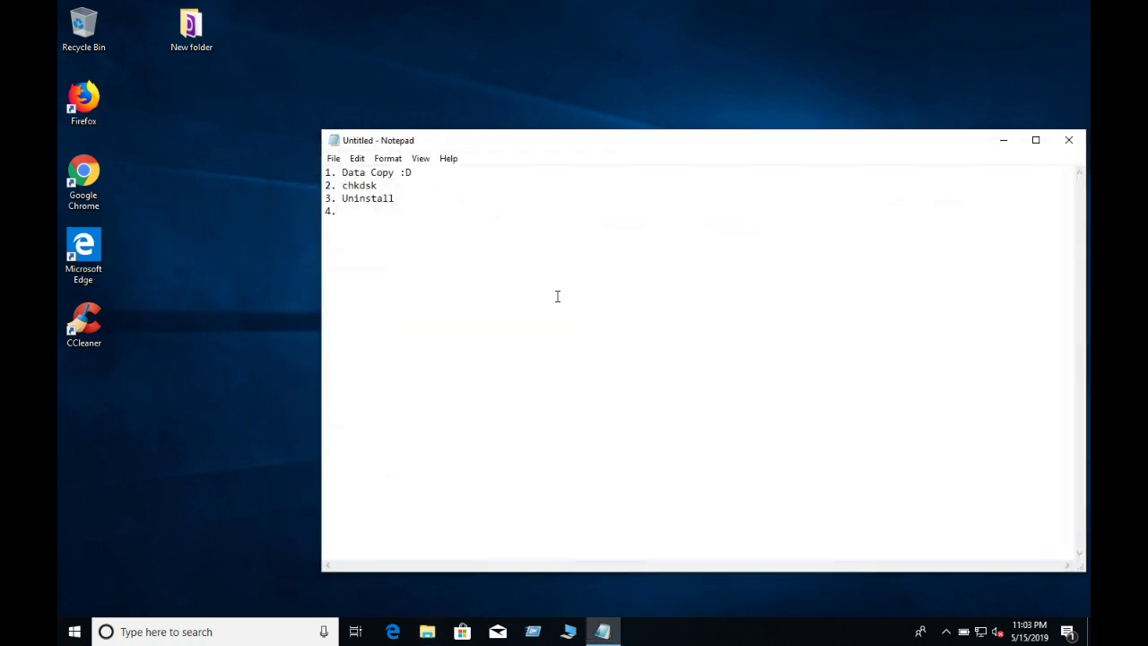
{"action": "type", "text": "Deleted (recent,temp,"}
Open the Windows Temp folder by running temp and look through its files.
{"action": "left_click", "coordinate": [533, 631]}
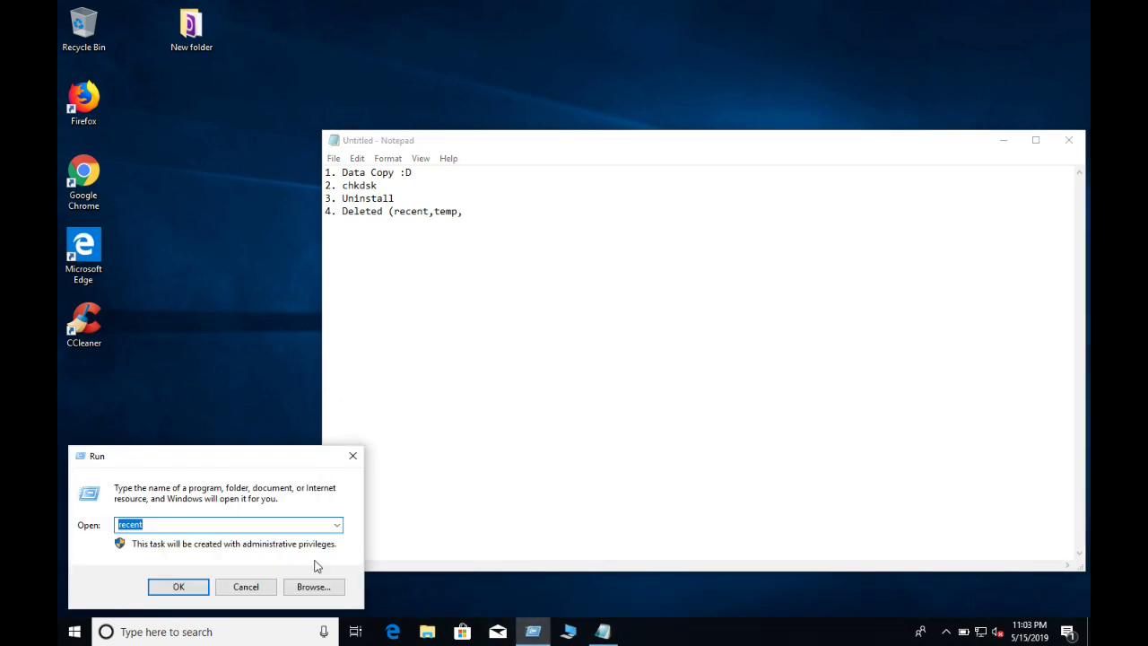
{"action": "type", "text": "temp"}
{"action": "key", "text": "Return"}
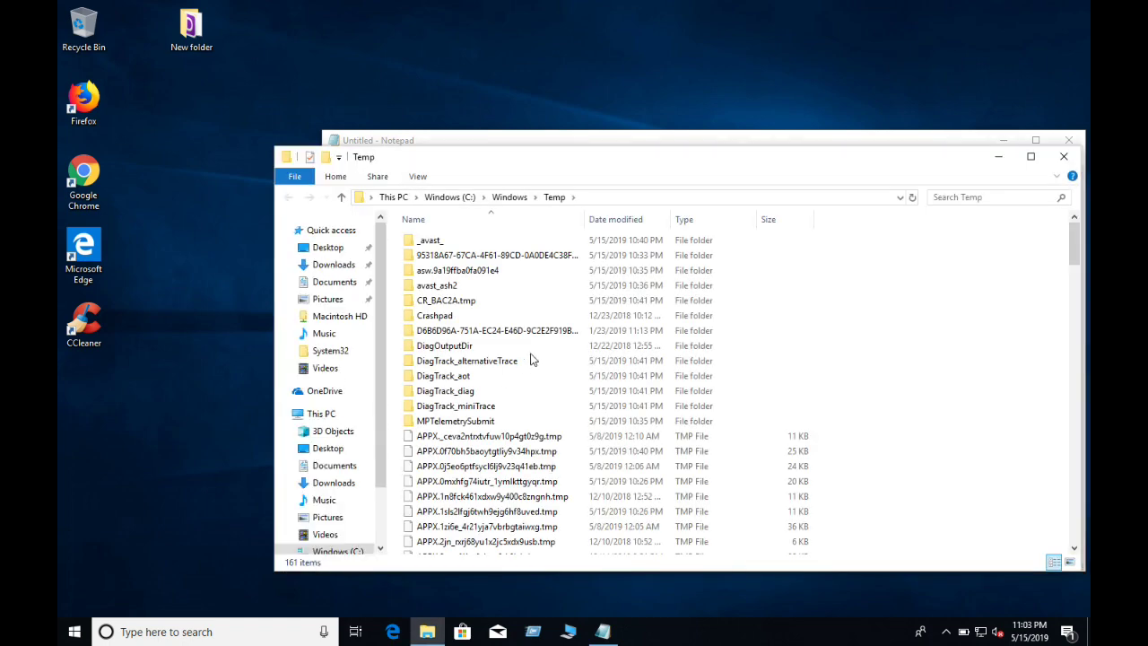
{"action": "left_click", "coordinate": [513, 352]}
{"action": "scroll", "coordinate": [513, 353], "scroll_direction": "down", "scroll_amount": 20}
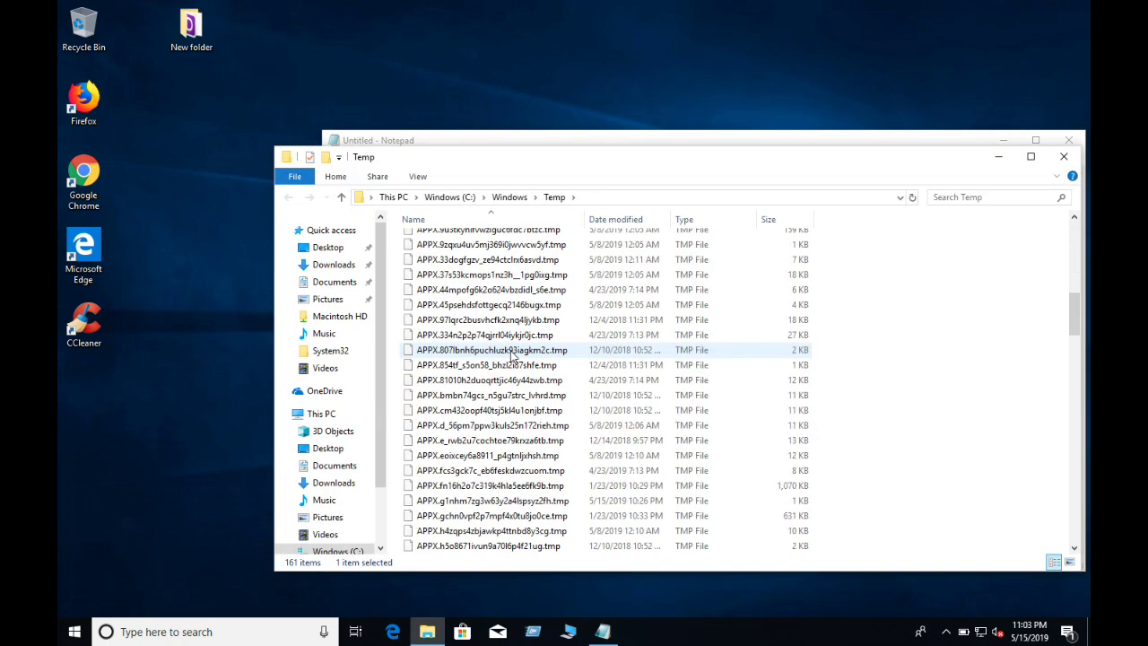
{"action": "scroll", "coordinate": [512, 355], "scroll_direction": "up", "scroll_amount": 20}
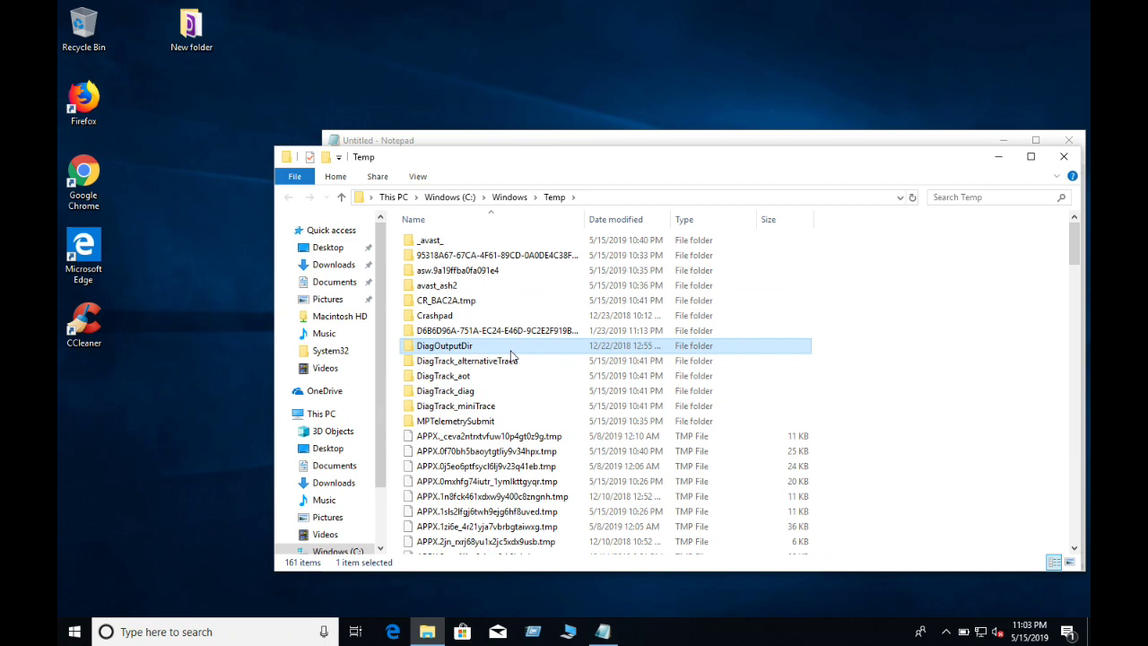
Close the Windows Temp folder and append "%temp%," to item 4 of the Notepad list.
{"action": "left_click", "coordinate": [1071, 162]}
{"action": "type", "text": "%temp"}
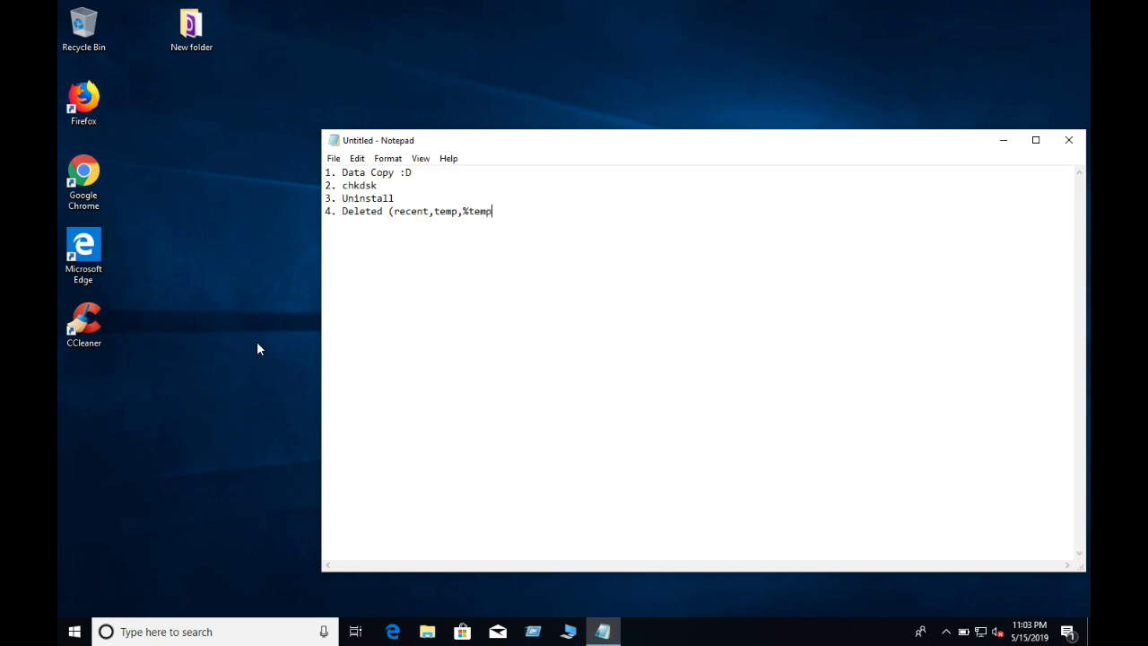
{"action": "type", "text": "%,"}
Open the user's local Temp folder by running %temp%, look through its files and close it.
{"action": "left_click", "coordinate": [532, 631]}
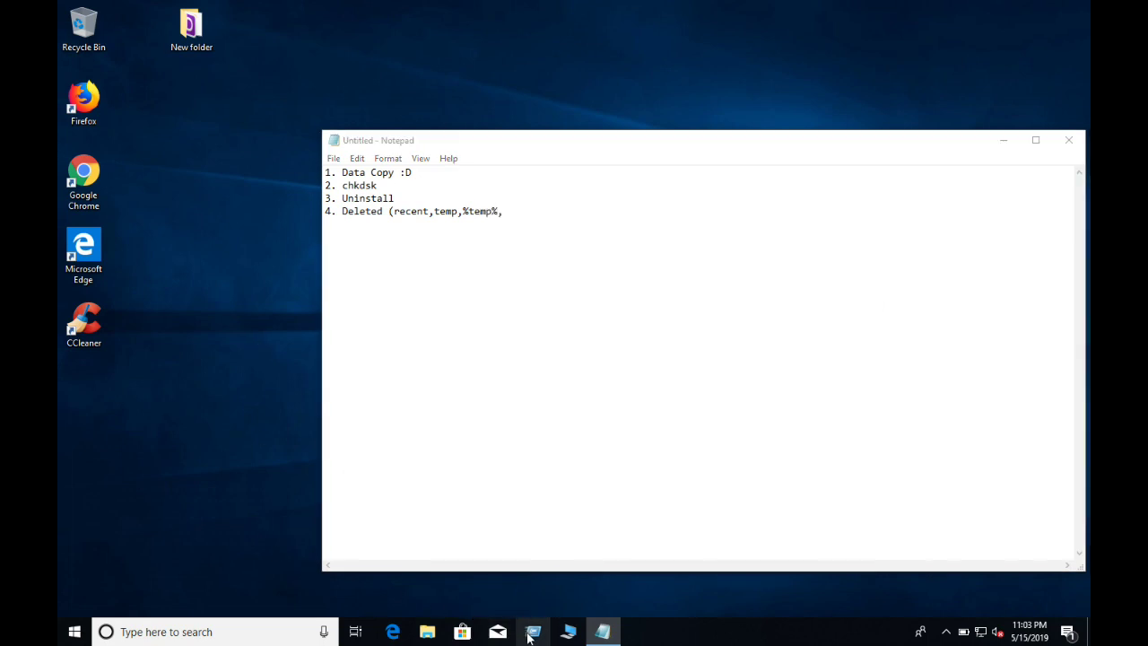
{"action": "type", "text": "%"}
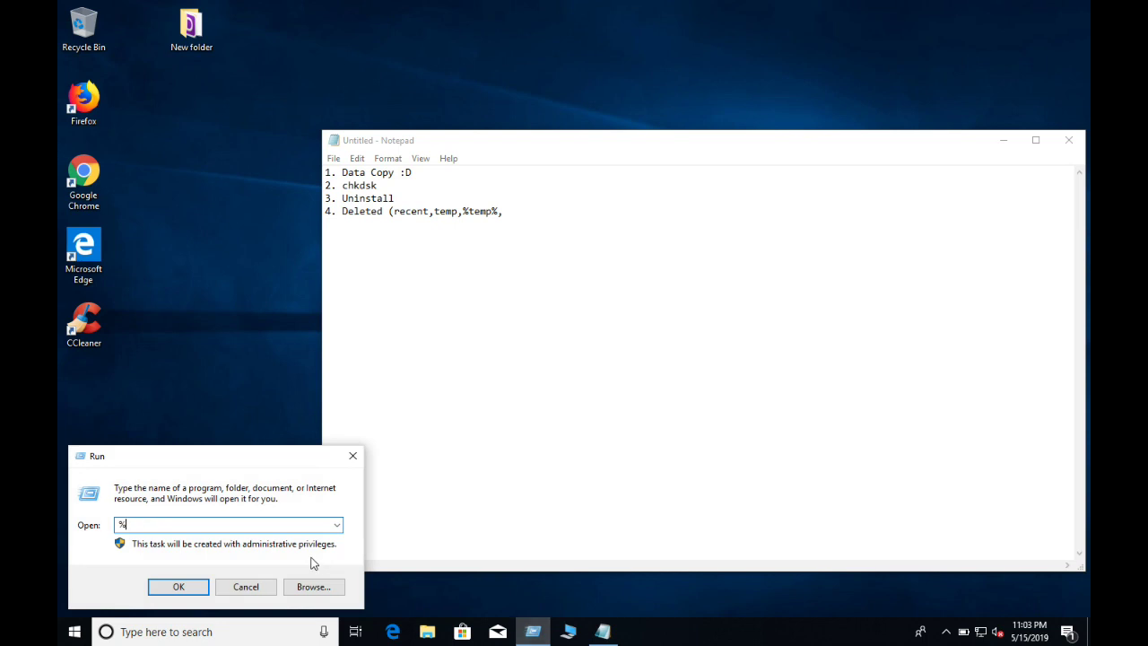
{"action": "type", "text": "temp%"}
{"action": "key", "text": "Return"}
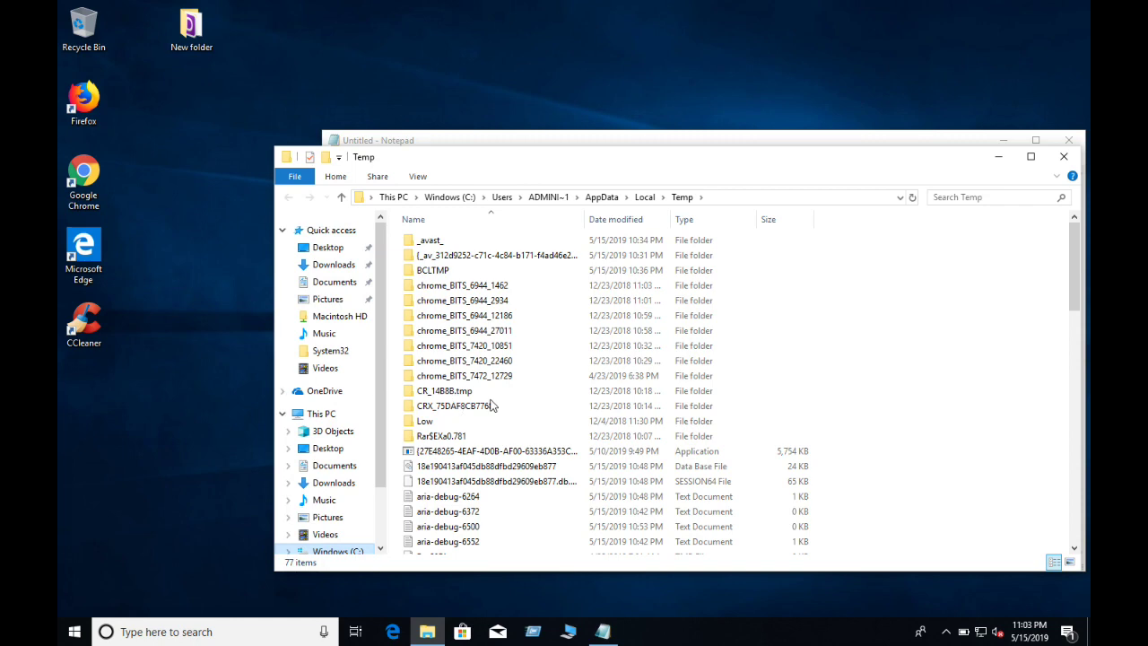
{"action": "scroll", "coordinate": [488, 405], "scroll_direction": "down", "scroll_amount": 1}
{"action": "scroll", "coordinate": [491, 403], "scroll_direction": "down", "scroll_amount": 15}
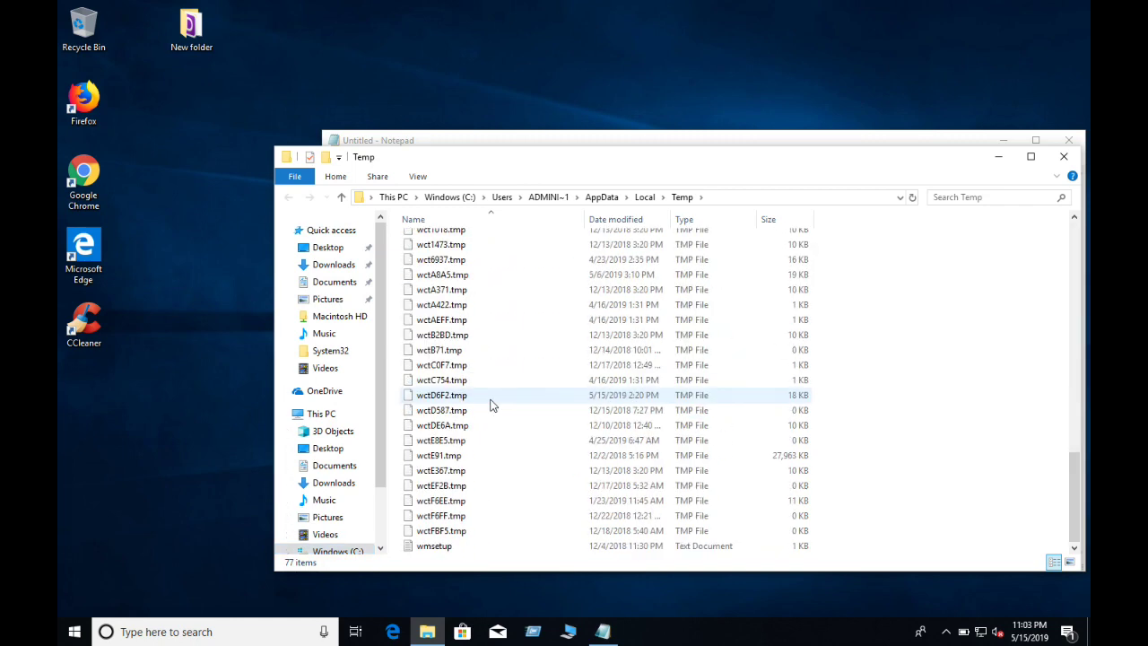
{"action": "left_click", "coordinate": [1055, 167]}
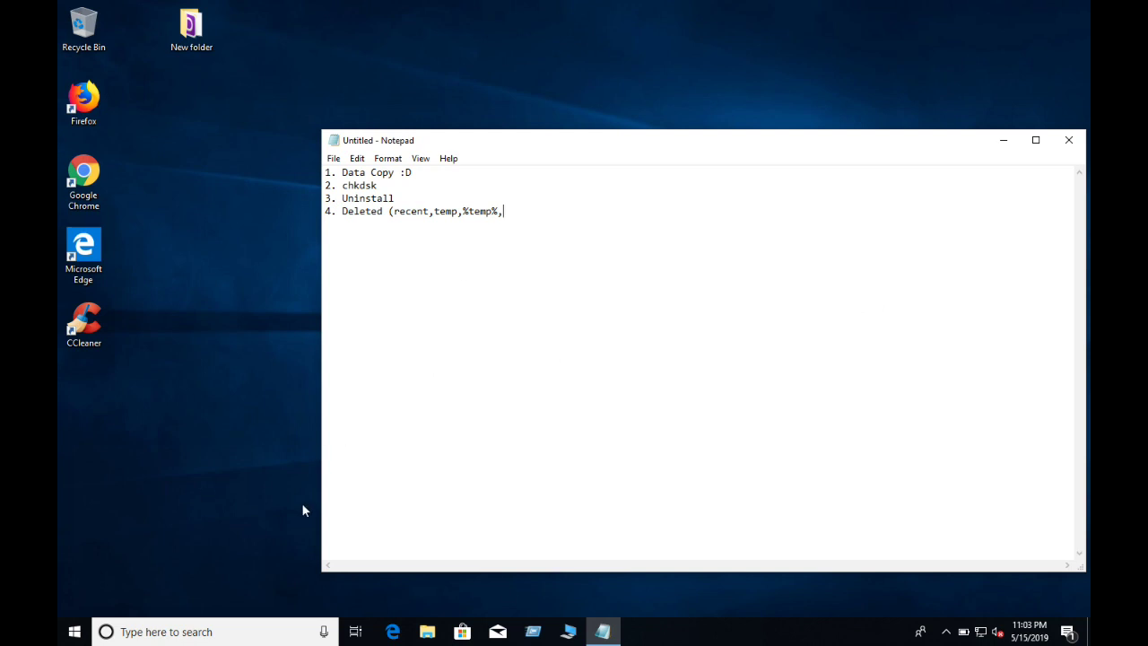
Open the Prefetch folder by running prefetch and delete all the items in it.
{"action": "key", "text": "super+r"}
{"action": "type", "text": "prefetch"}
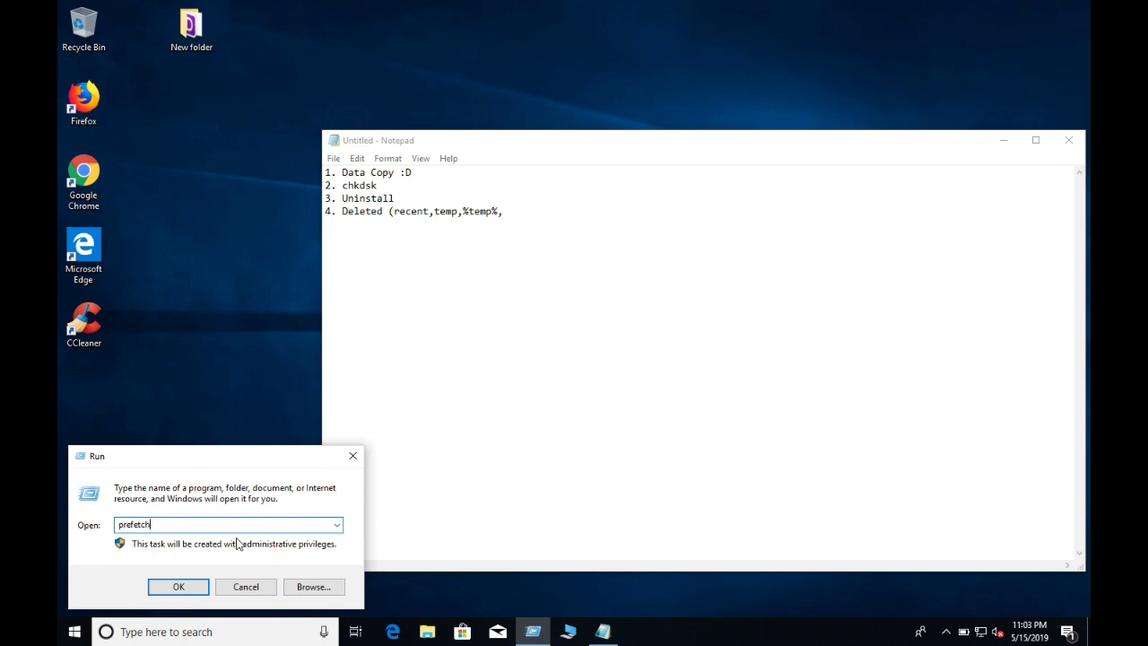
{"action": "key", "text": "Return"}
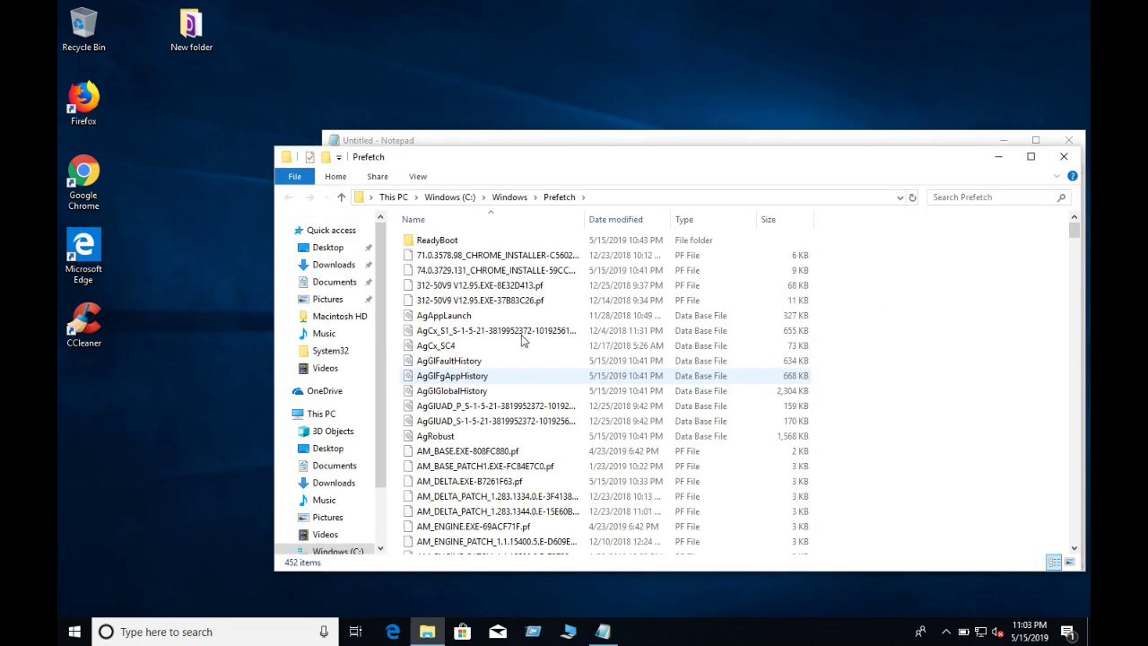
{"action": "left_click", "coordinate": [523, 338]}
{"action": "key", "text": "ctrl+a"}
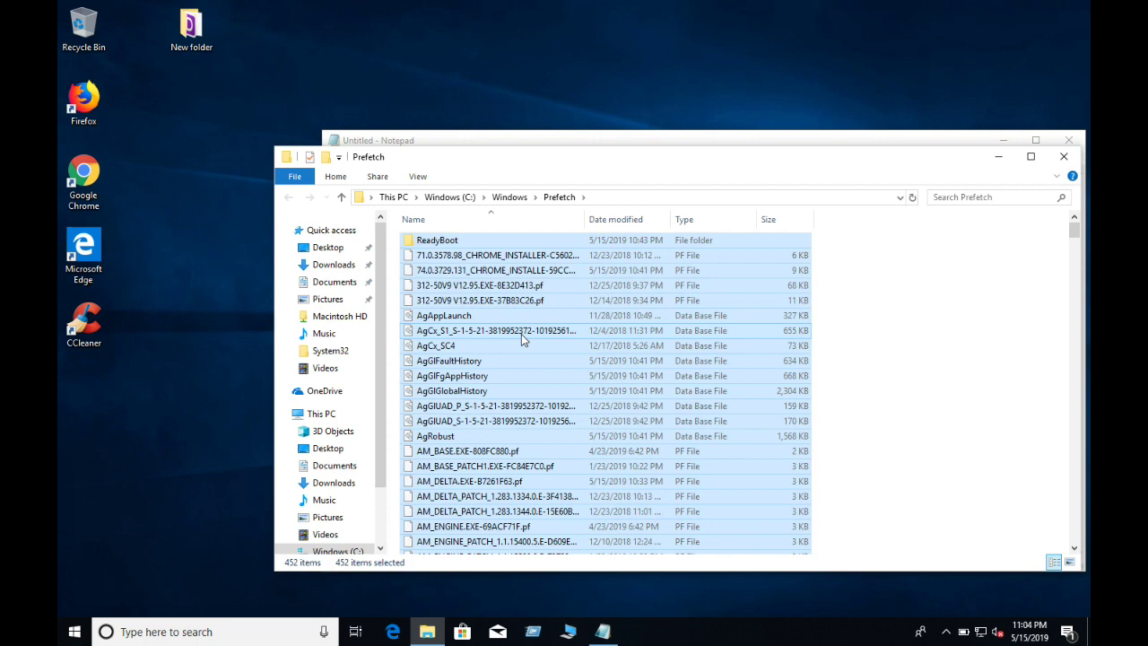
{"action": "right_click", "coordinate": [522, 338]}
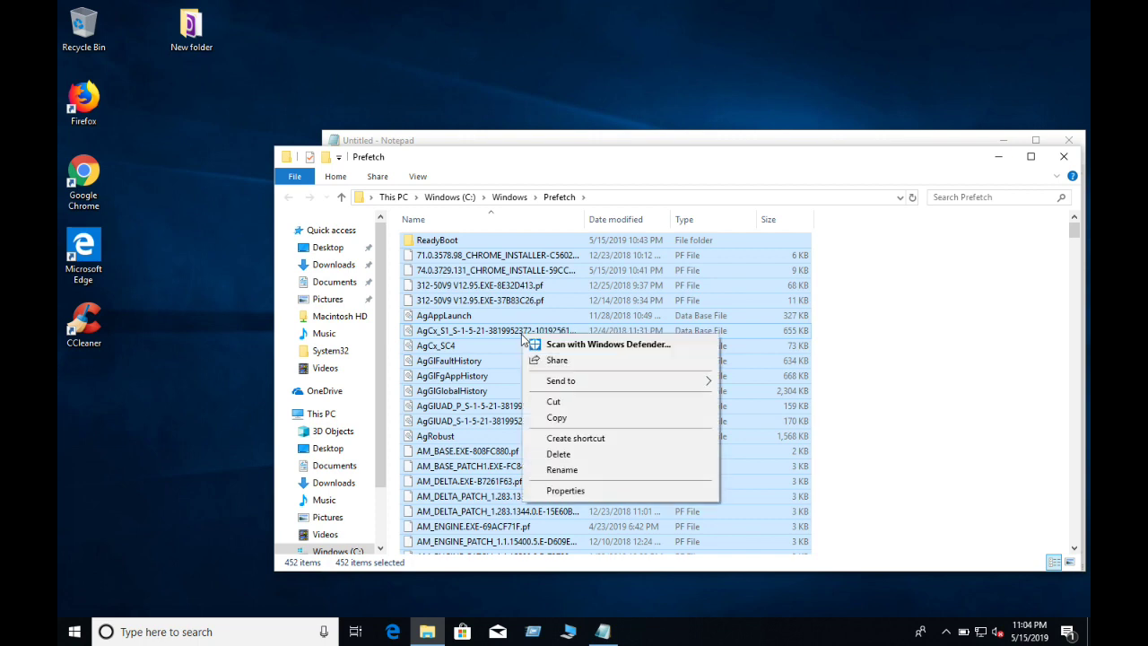
{"action": "left_click", "coordinate": [558, 454]}
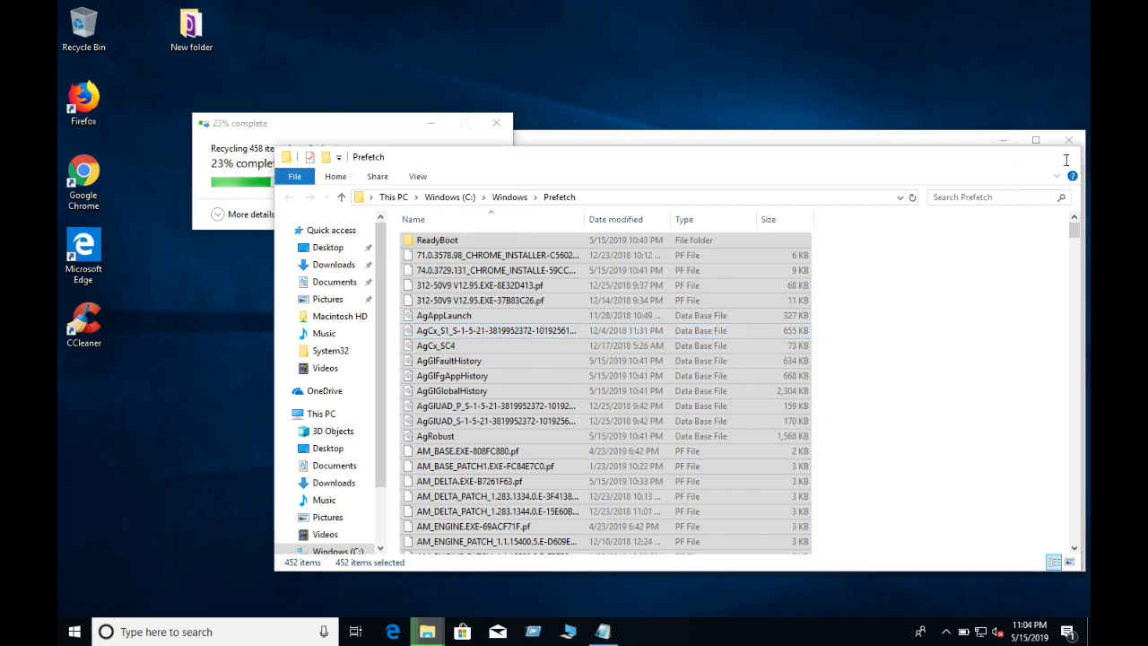
Return to Notepad and append "prefetch" to item 4 of the list.
{"action": "left_click", "coordinate": [831, 133]}
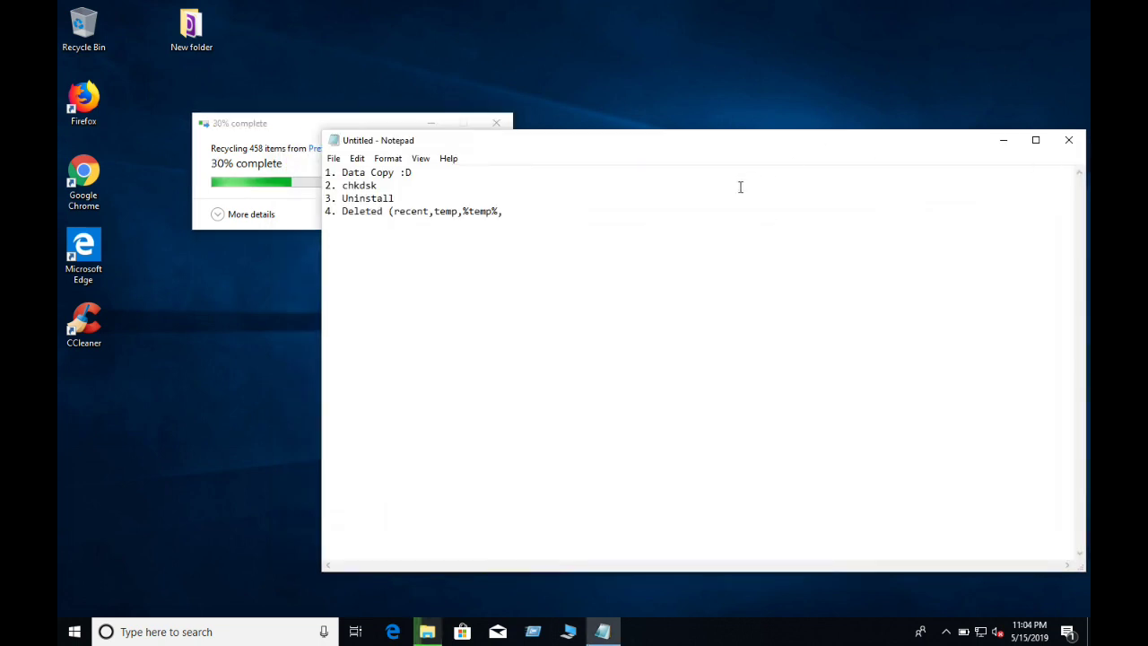
{"action": "type", "text": "Pr"}
{"action": "key", "text": "BackSpace"}
{"action": "key", "text": "BackSpace"}
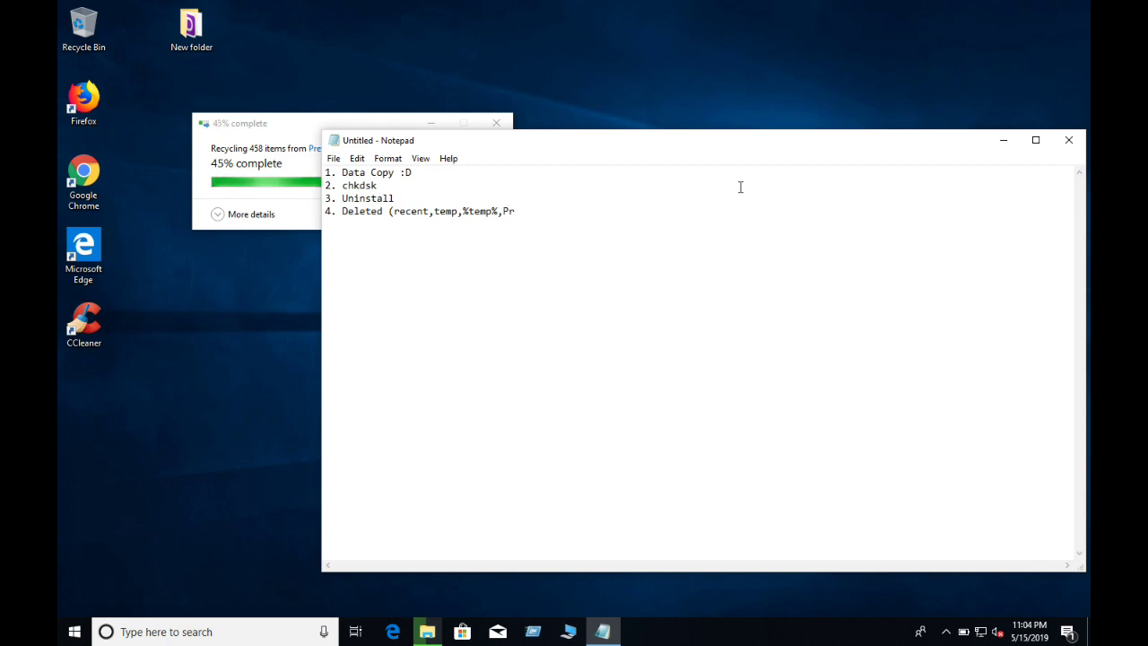
{"action": "type", "text": "pr"}
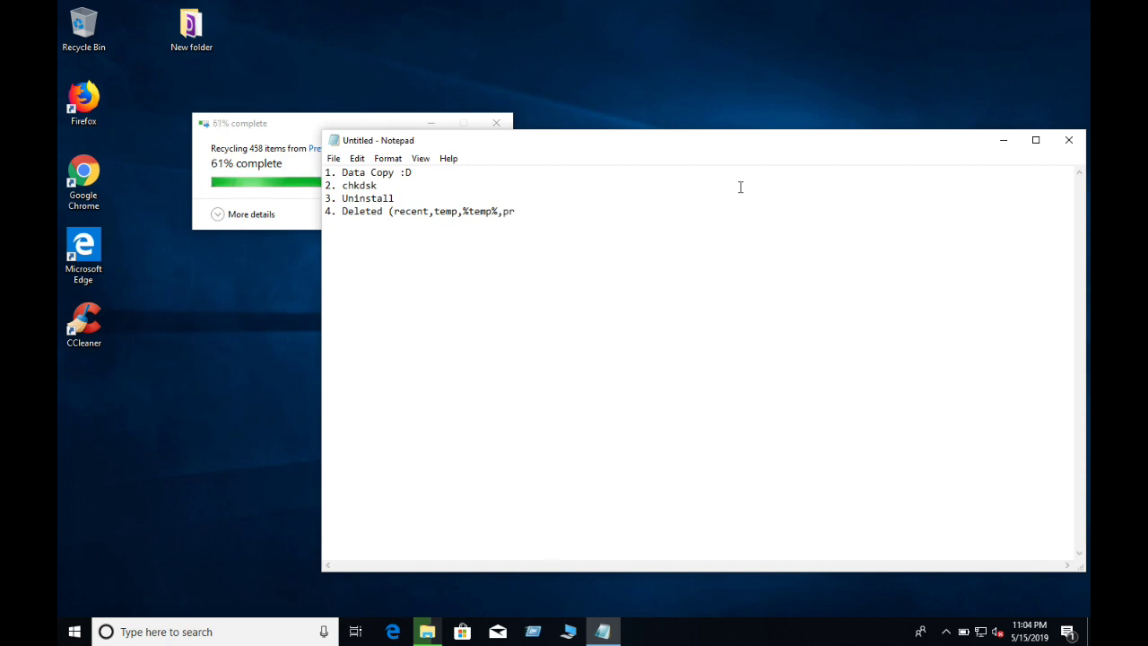
{"action": "type", "text": "efetch"}
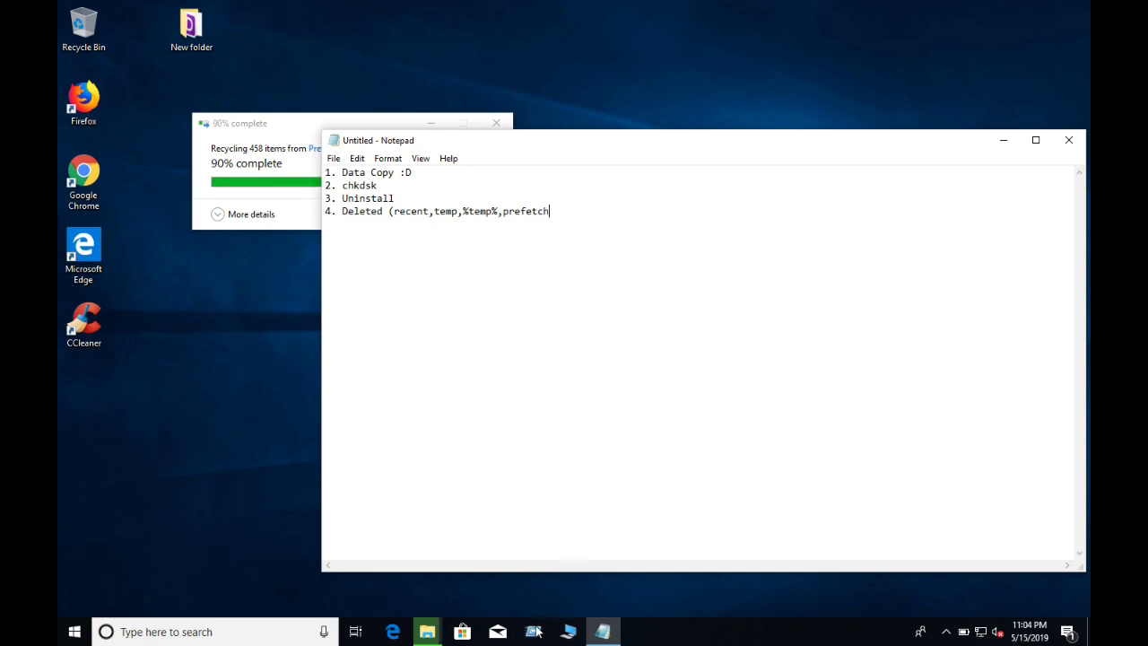
{"action": "left_click", "coordinate": [535, 632]}
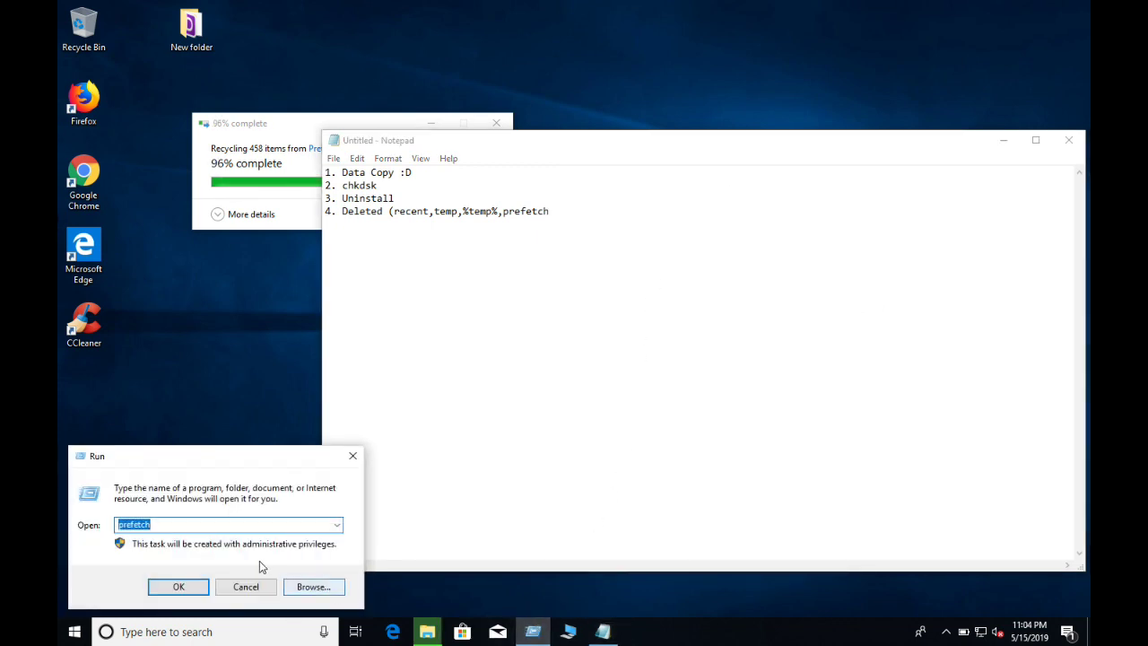
{"action": "left_click", "coordinate": [256, 250]}
{"action": "left_click", "coordinate": [392, 266]}
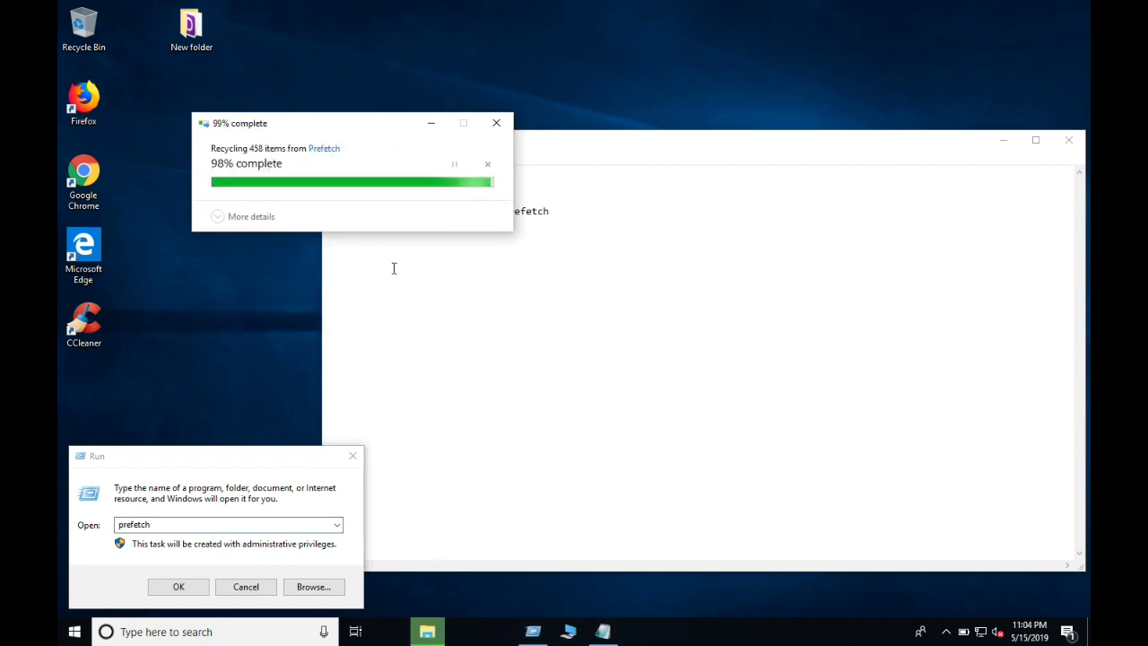
{"action": "left_click", "coordinate": [353, 461]}
Complete item 4 of the Notepad list with a closing parenthesis and start item 5.
{"action": "left_click", "coordinate": [583, 220]}
{"action": "type", "text": ")"}
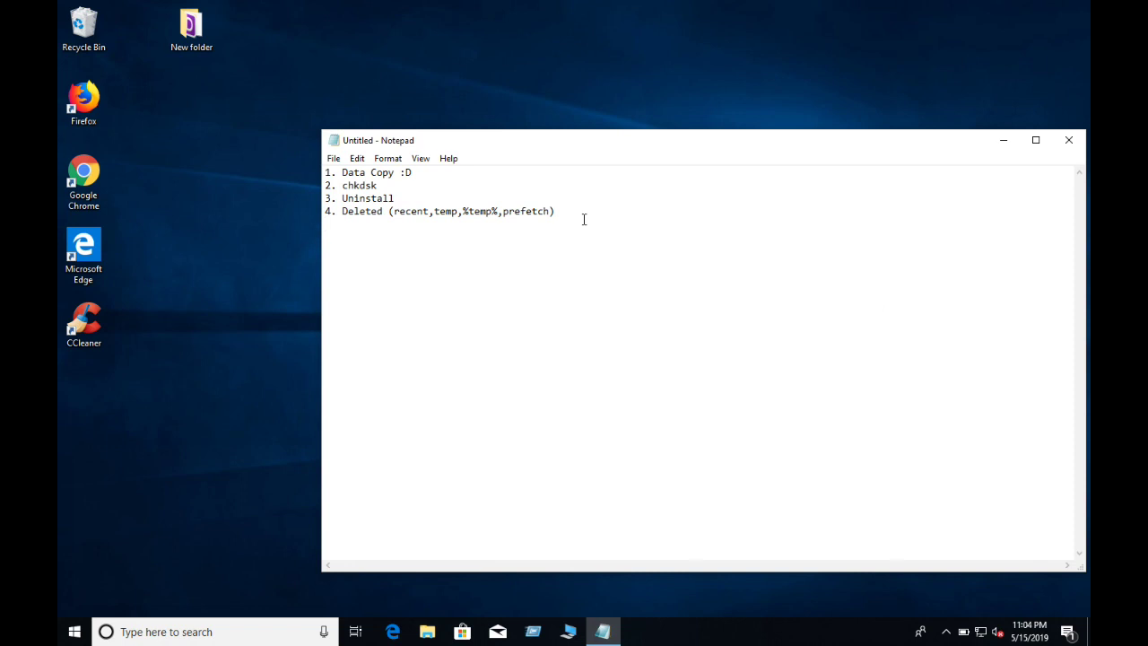
{"action": "type", "text": "5."}
Open the properties of This PC and go to the advanced system settings.
{"action": "left_click", "coordinate": [573, 636]}
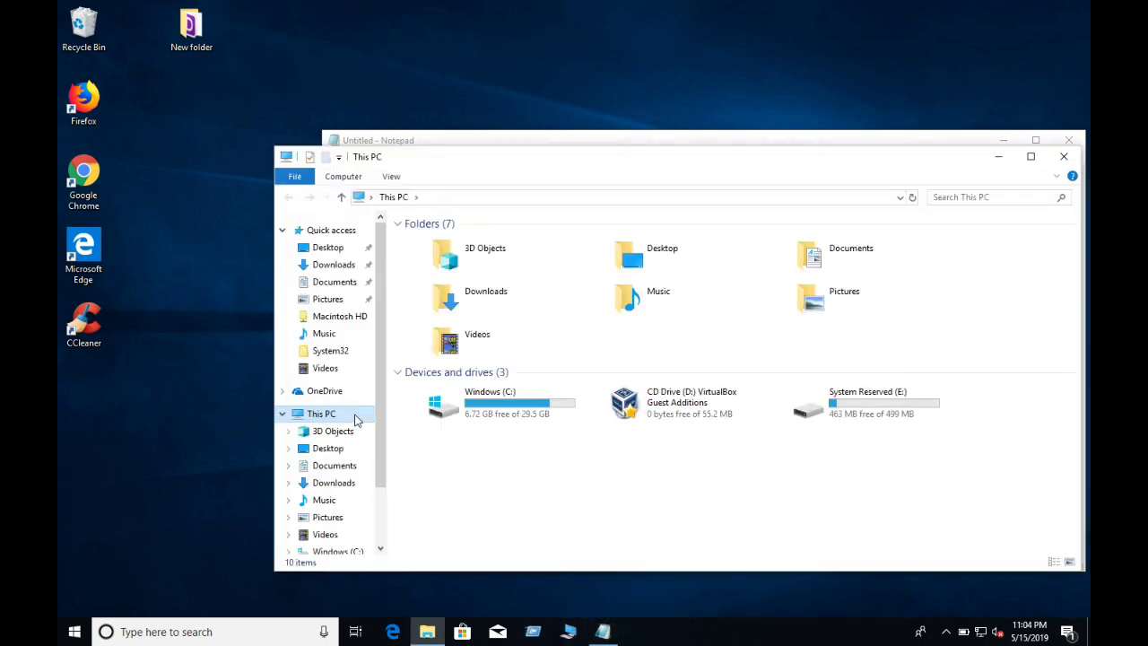
{"action": "right_click", "coordinate": [354, 413]}
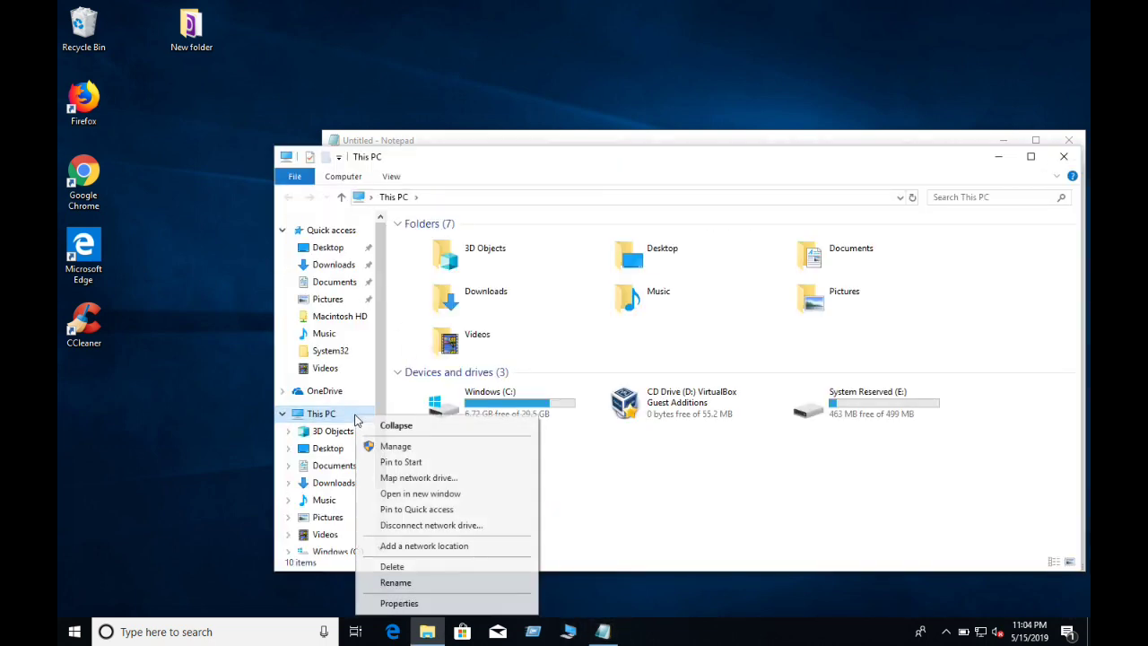
{"action": "left_click", "coordinate": [399, 603]}
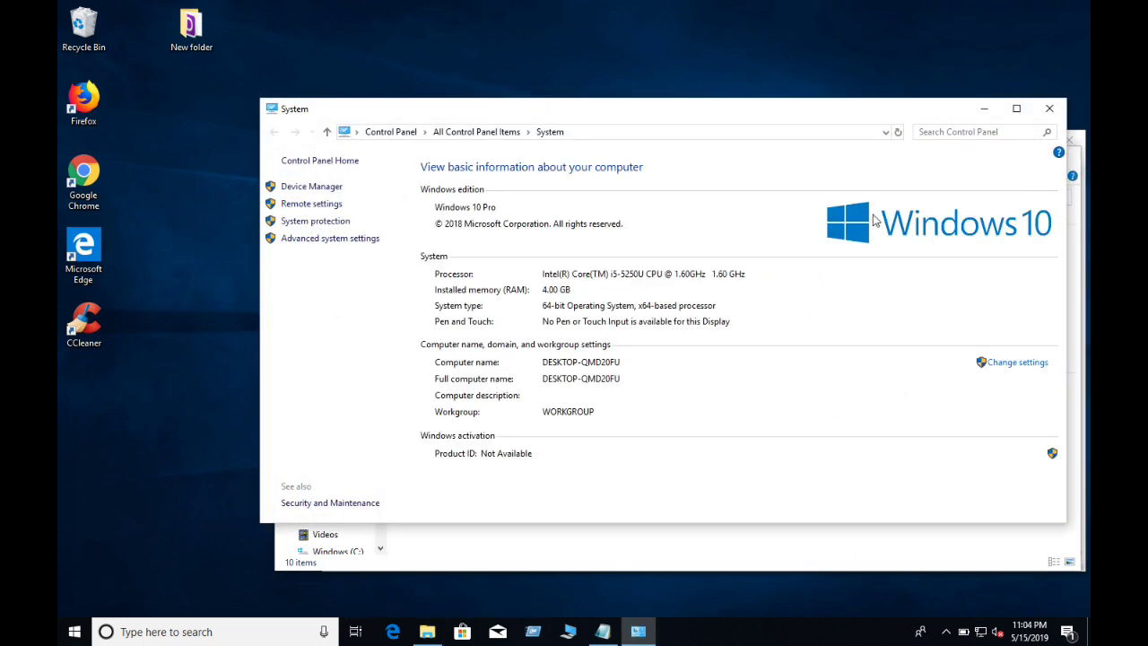
{"action": "left_click_drag", "start_coordinate": [759, 113], "coordinate": [706, 124]}
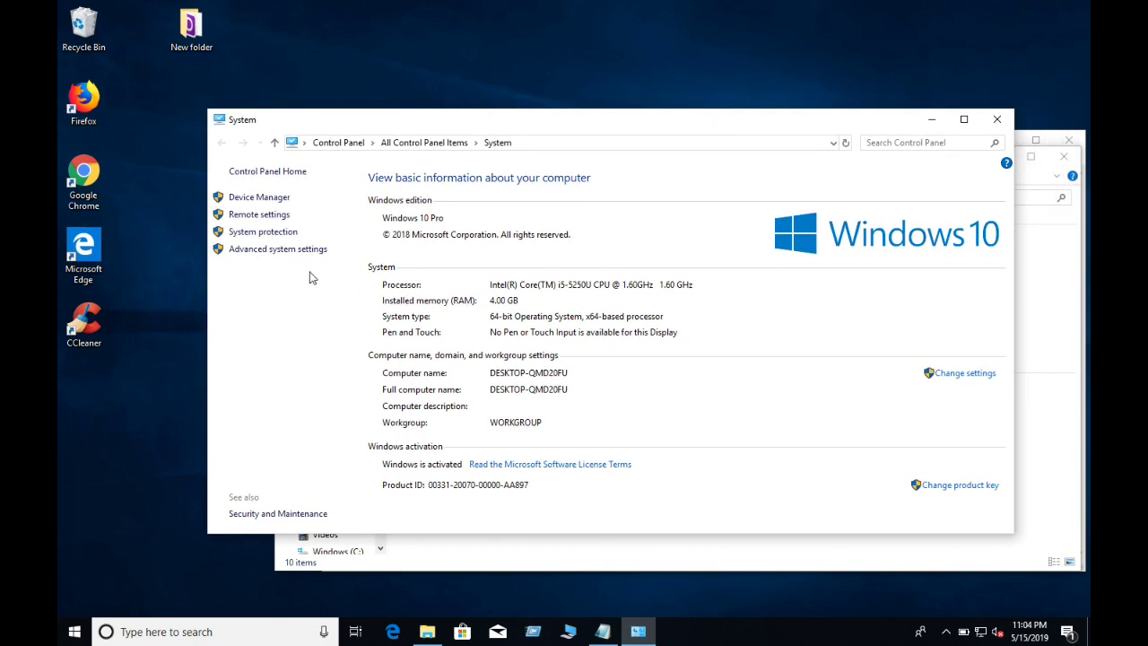
{"action": "left_click", "coordinate": [300, 254]}
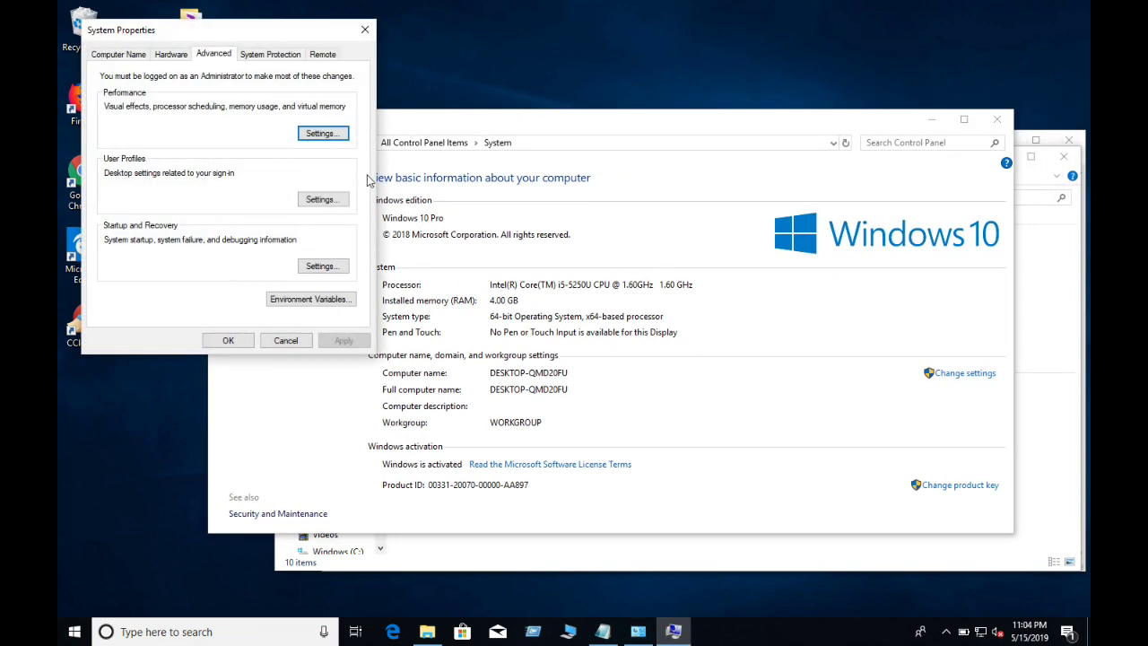
Review the hardware, computer name, system protection and remote settings in System Properties, and close it along with the System window.
{"action": "left_click", "coordinate": [168, 56]}
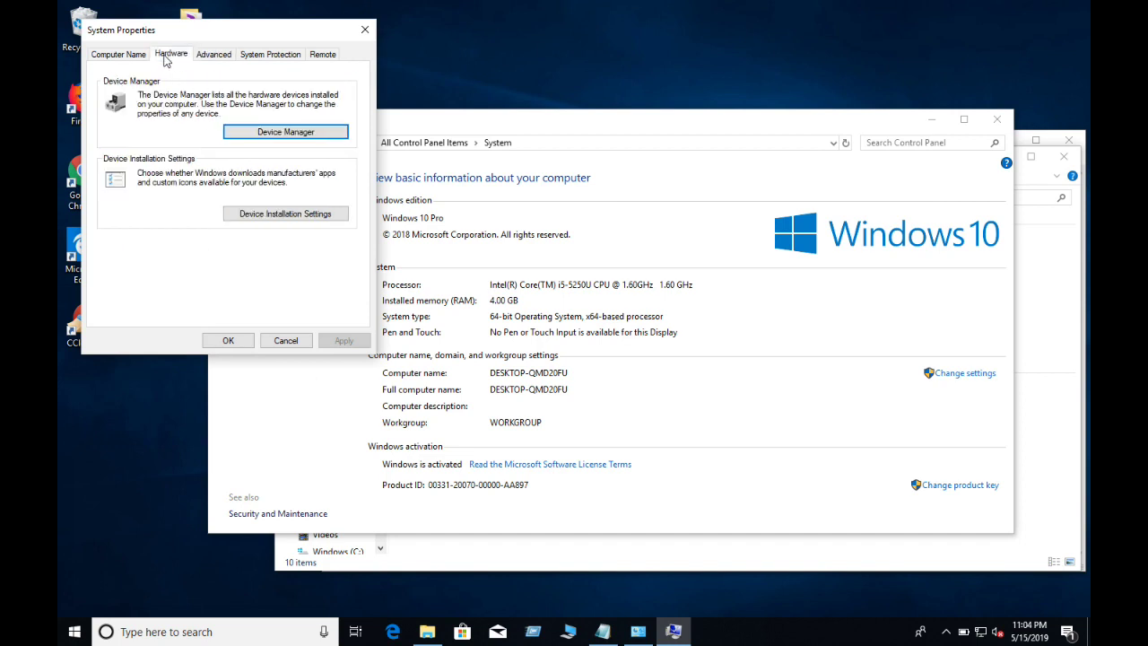
{"action": "left_click", "coordinate": [121, 55]}
{"action": "left_click", "coordinate": [265, 56]}
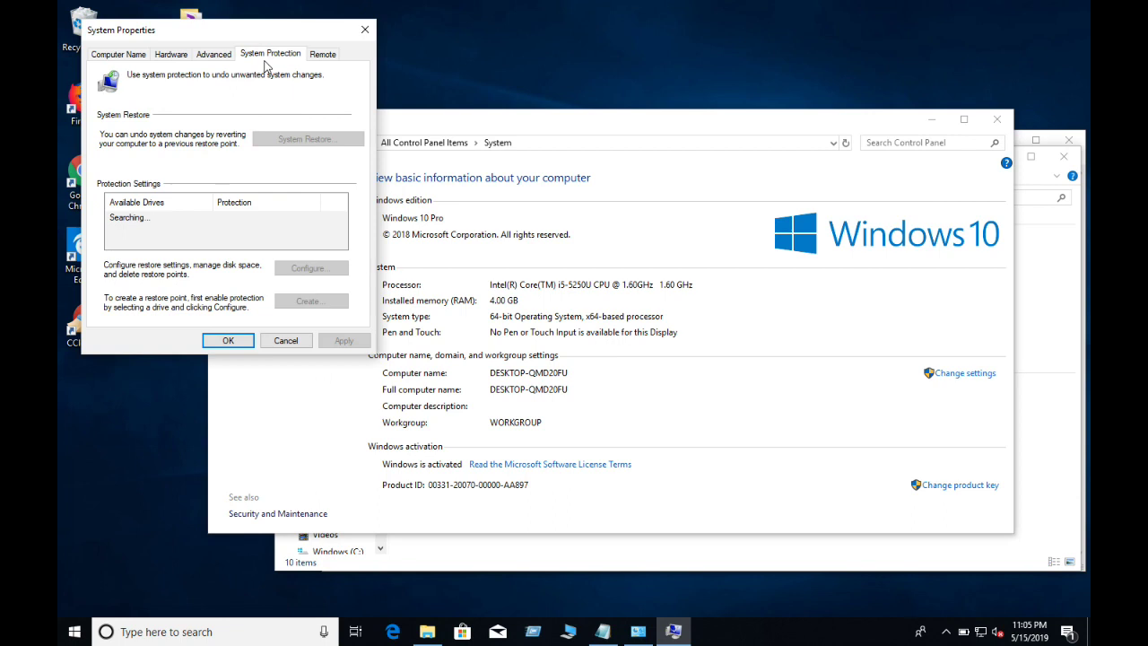
{"action": "left_click", "coordinate": [319, 56]}
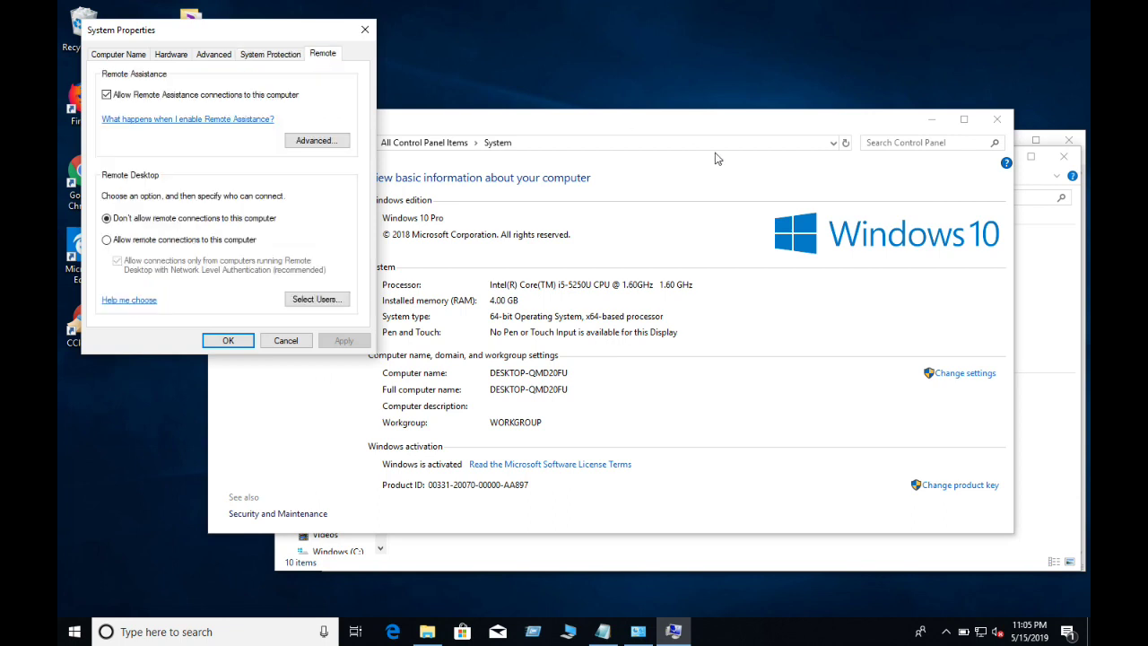
{"action": "left_click", "coordinate": [369, 30]}
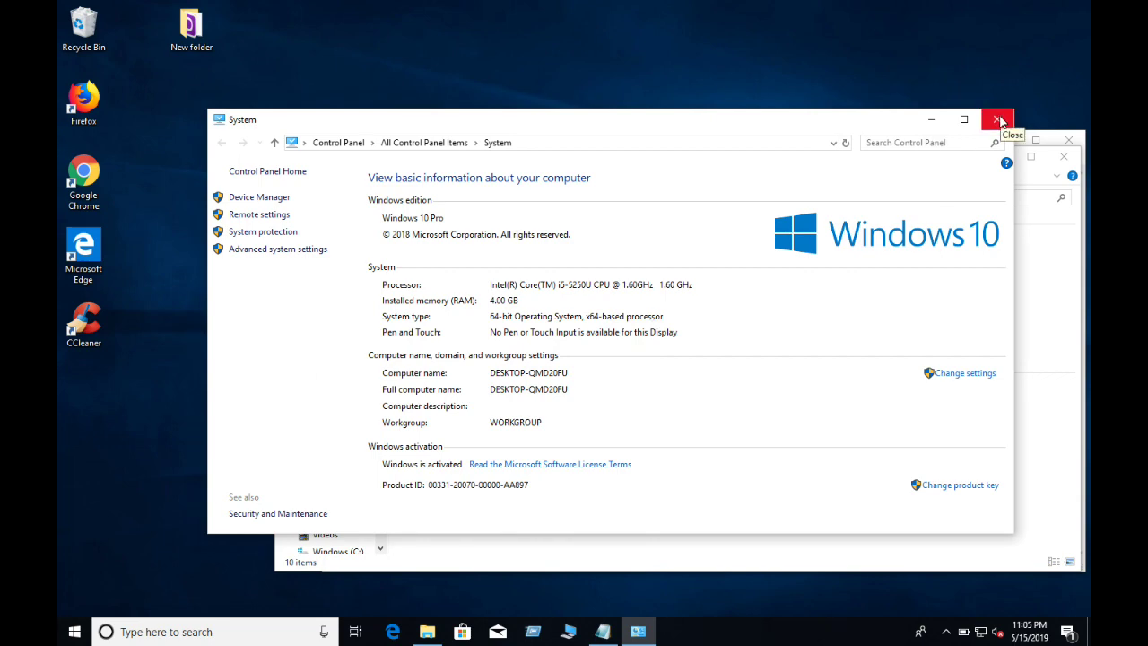
{"action": "left_click", "coordinate": [999, 122]}
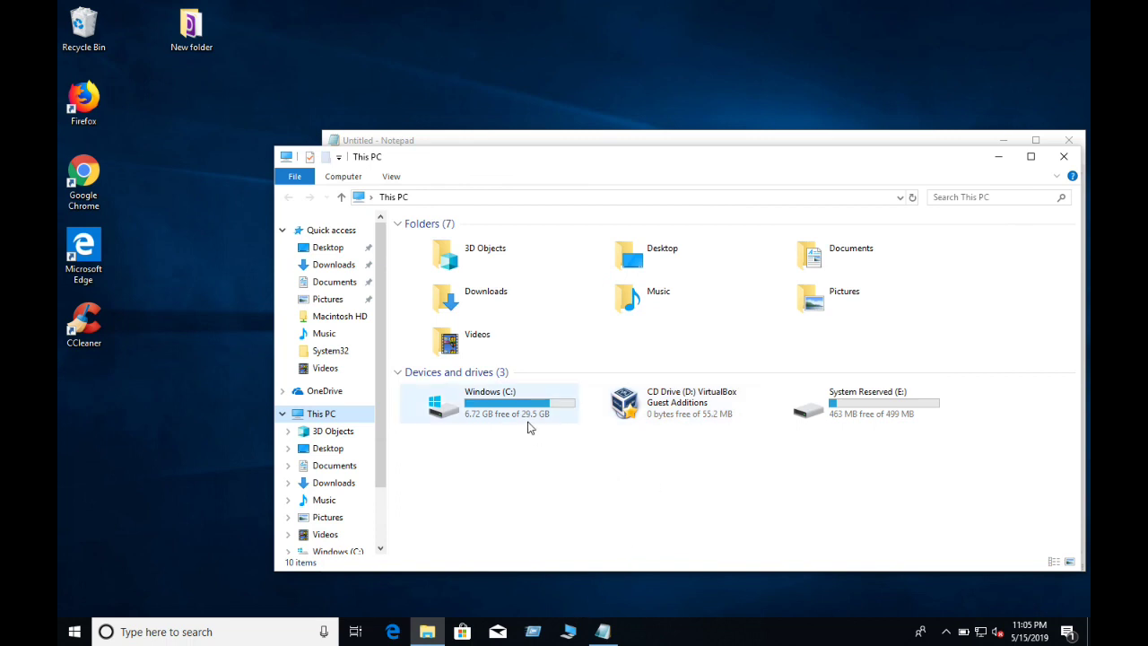
Review the used and free space in the Windows (C:) drive's properties and dismiss them.
{"action": "left_click", "coordinate": [528, 428]}
{"action": "right_click", "coordinate": [528, 427]}
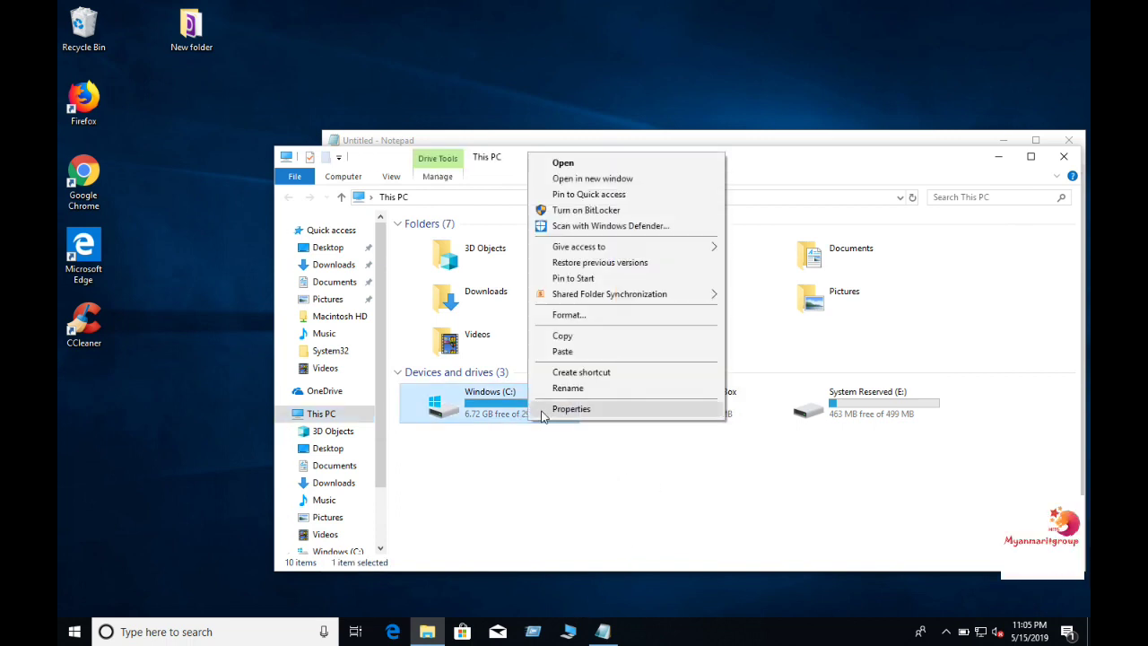
{"action": "left_click", "coordinate": [541, 405]}
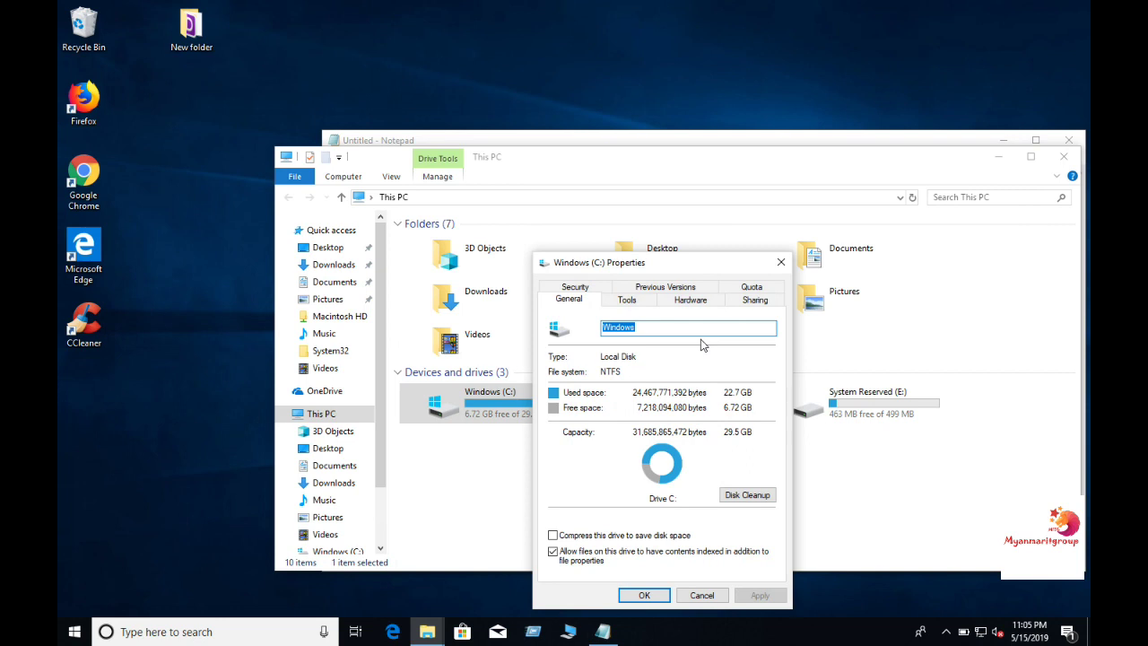
{"action": "left_click_drag", "start_coordinate": [690, 263], "coordinate": [691, 176]}
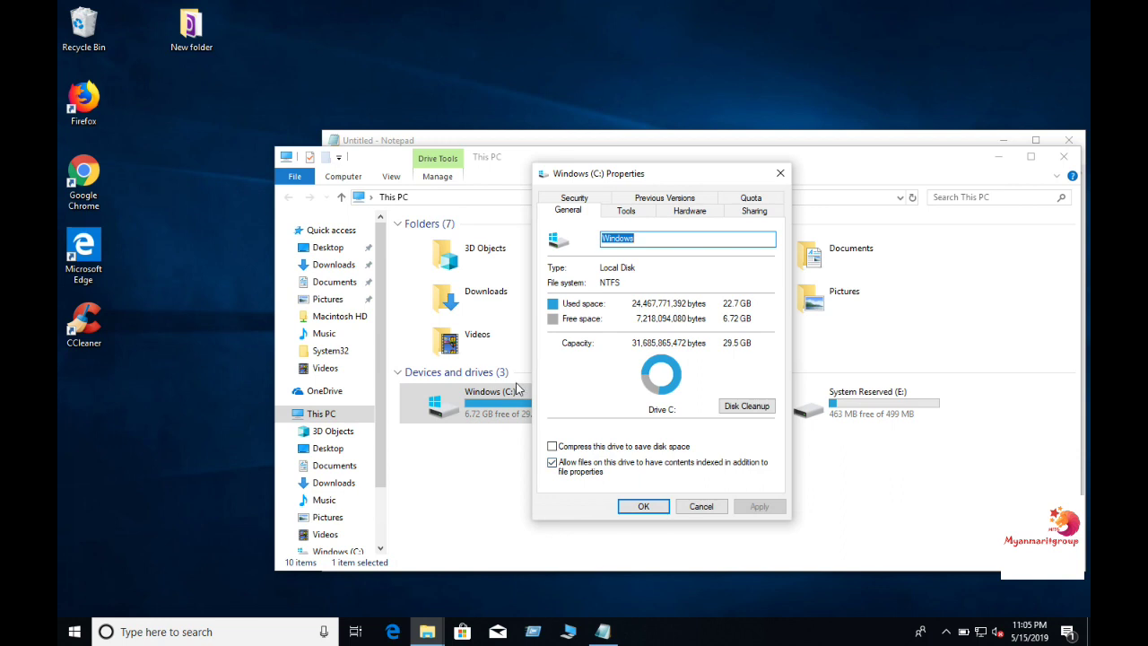
{"action": "left_click", "coordinate": [699, 507]}
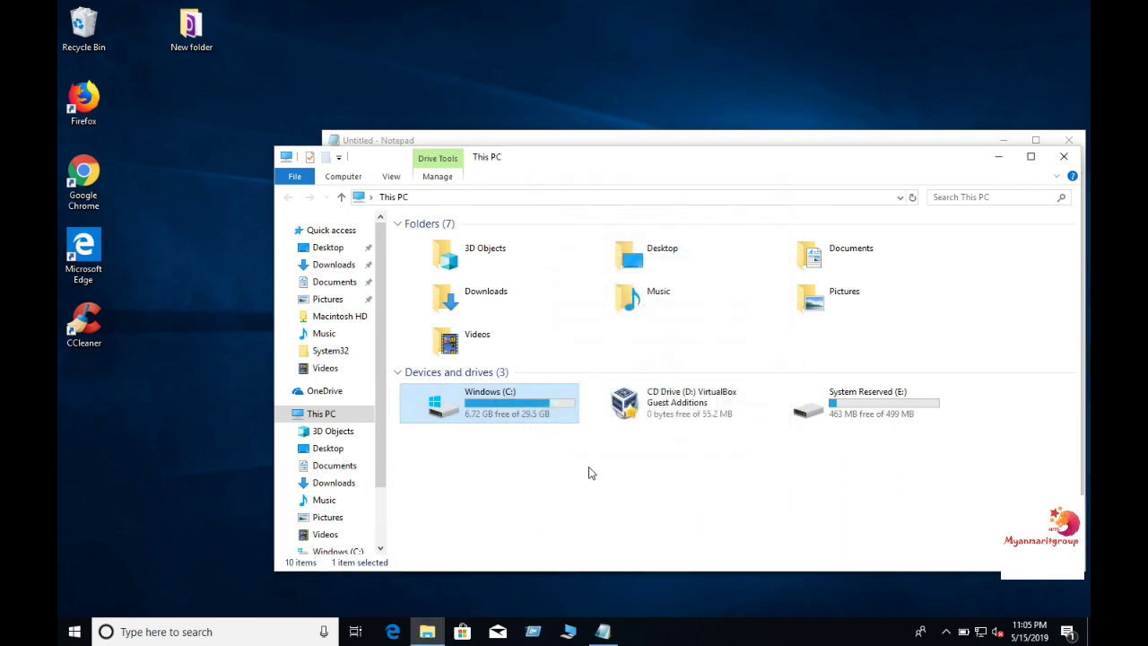
Reopen the Windows (C:) drive's properties and view its error checking and defragmentation tools.
{"action": "right_click", "coordinate": [540, 408]}
{"action": "left_click", "coordinate": [591, 391]}
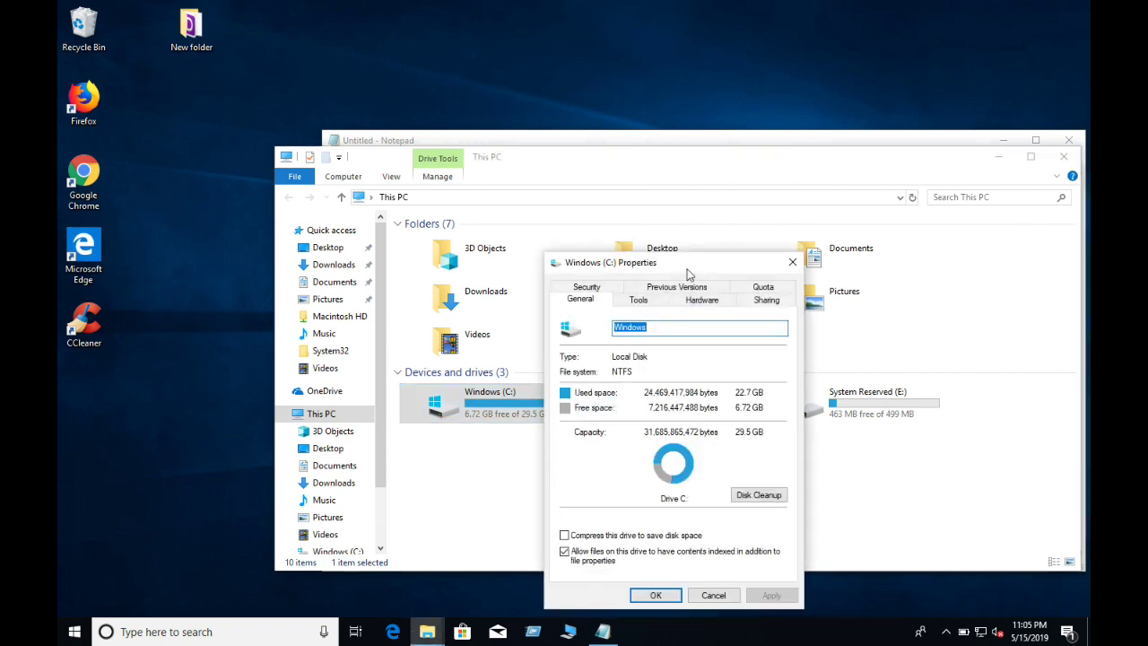
{"action": "left_click_drag", "start_coordinate": [689, 273], "coordinate": [664, 232]}
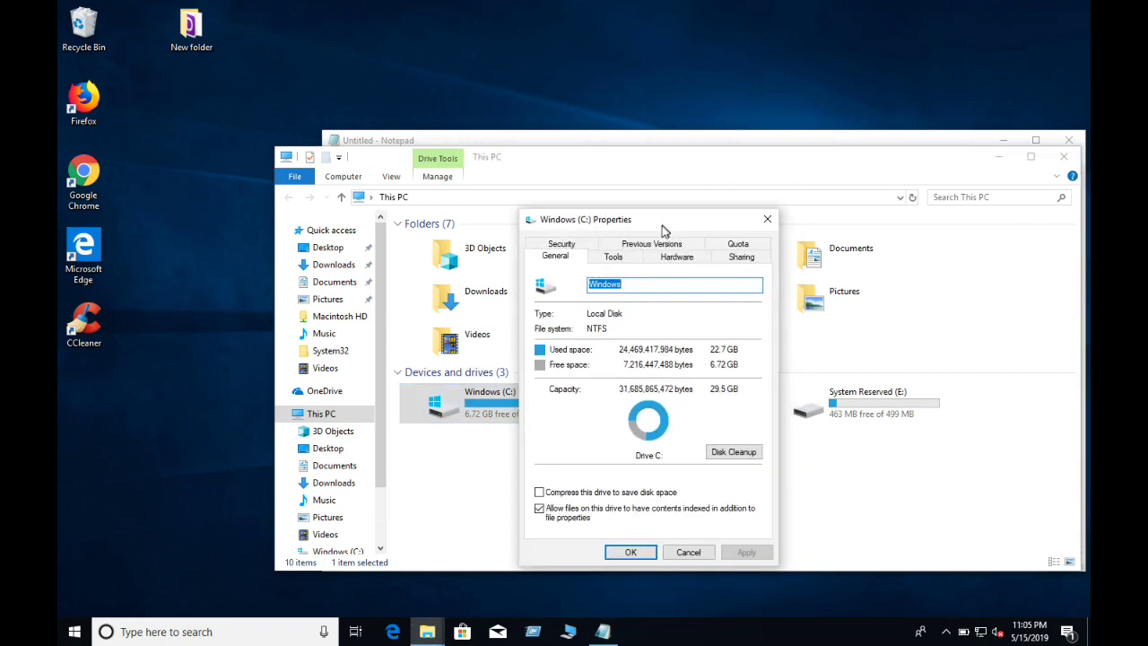
{"action": "left_click", "coordinate": [618, 261]}
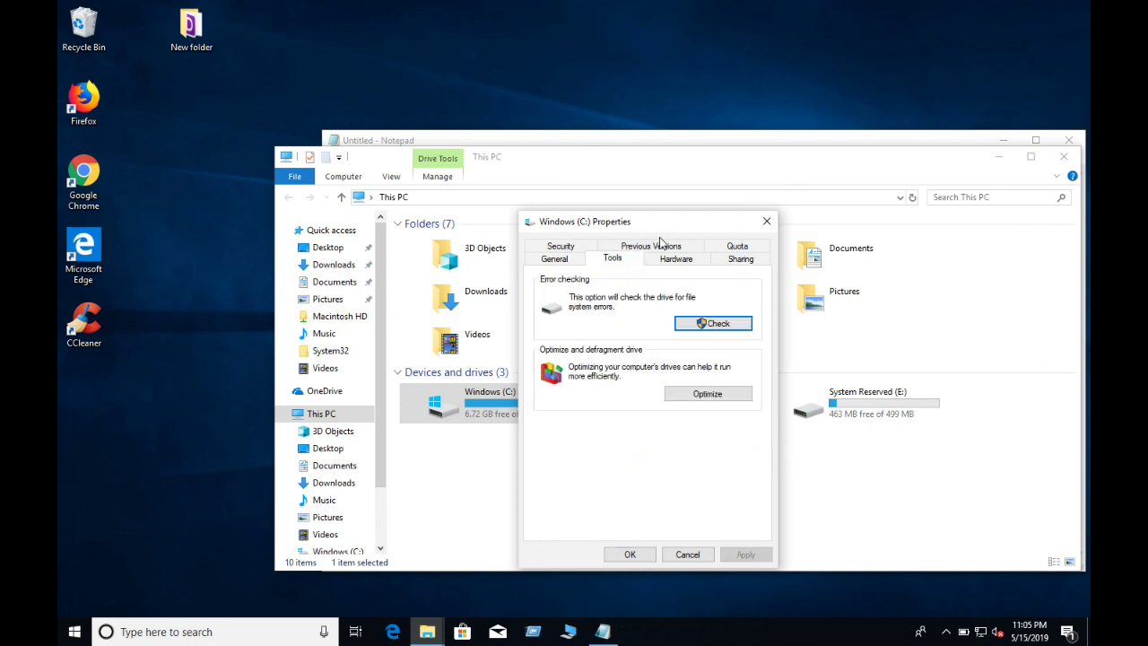
{"action": "left_click_drag", "start_coordinate": [664, 226], "coordinate": [607, 133]}
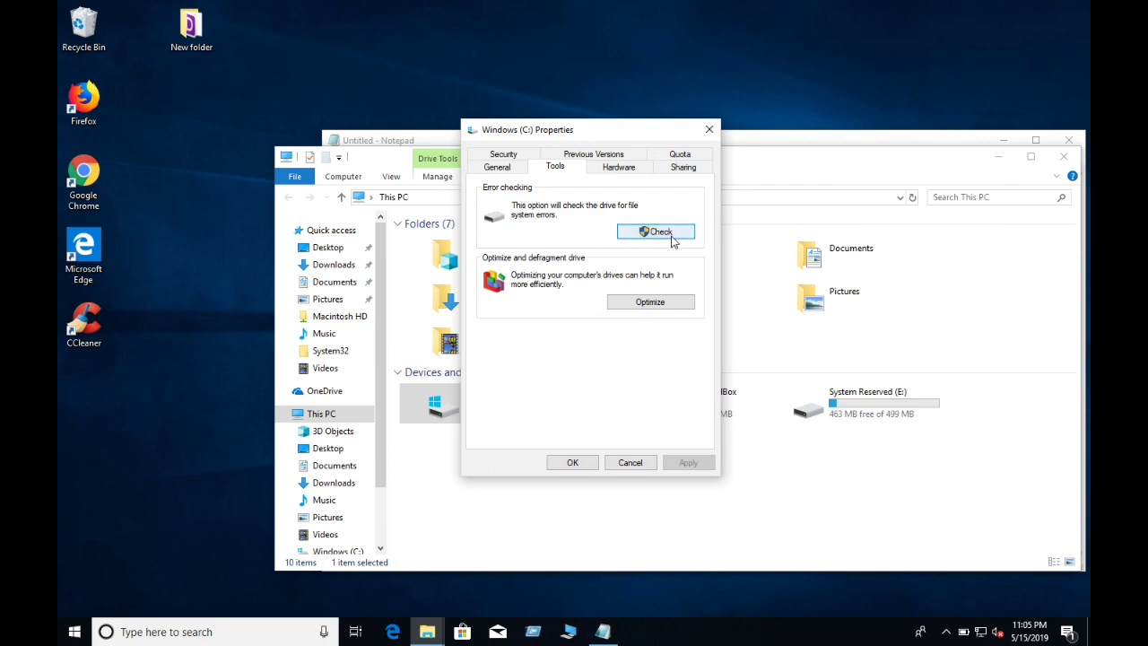
Switch to Notepad and enter "Defragment" as item 5 of the list.
{"action": "left_click", "coordinate": [601, 631]}
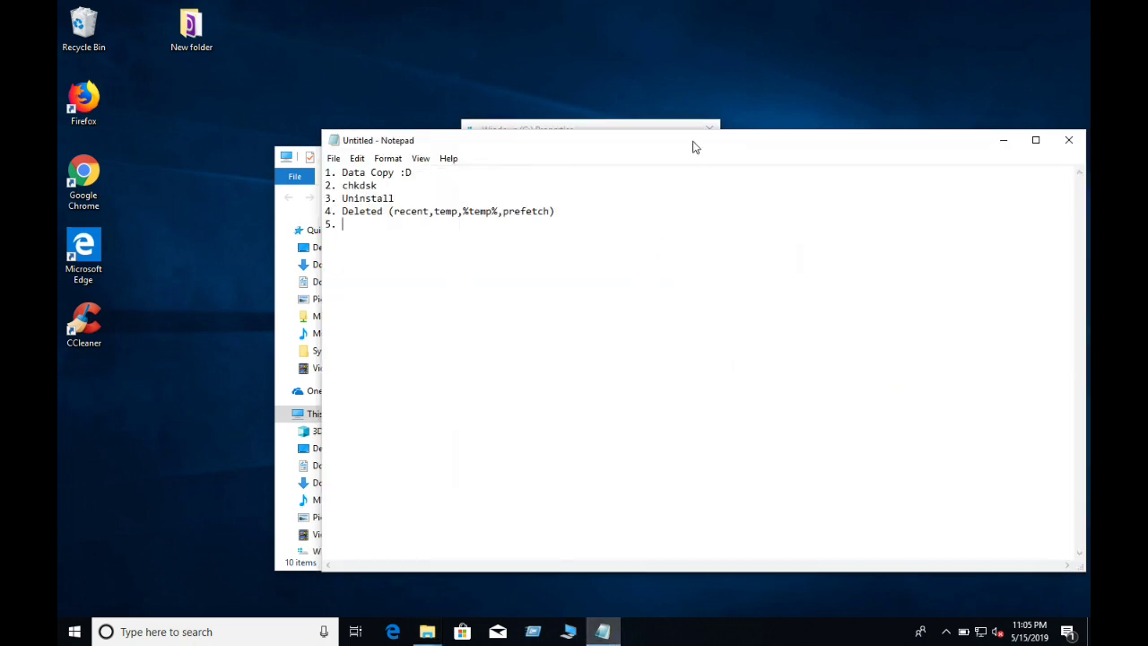
{"action": "left_click_drag", "start_coordinate": [694, 144], "coordinate": [756, 364]}
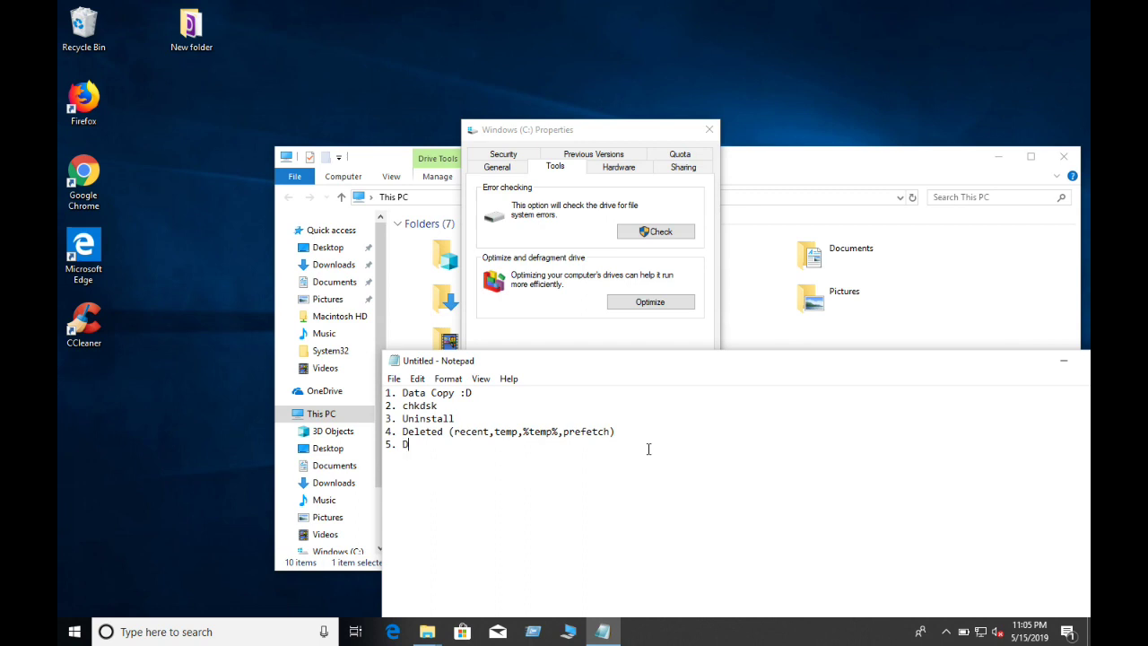
{"action": "type", "text": "fragment"}
{"action": "key", "text": "BackSpace"}
{"action": "type", "text": "e"}
Set the Notepad font size to 22 and reposition the window to show the whole list.
{"action": "left_click_drag", "start_coordinate": [532, 456], "coordinate": [386, 392]}
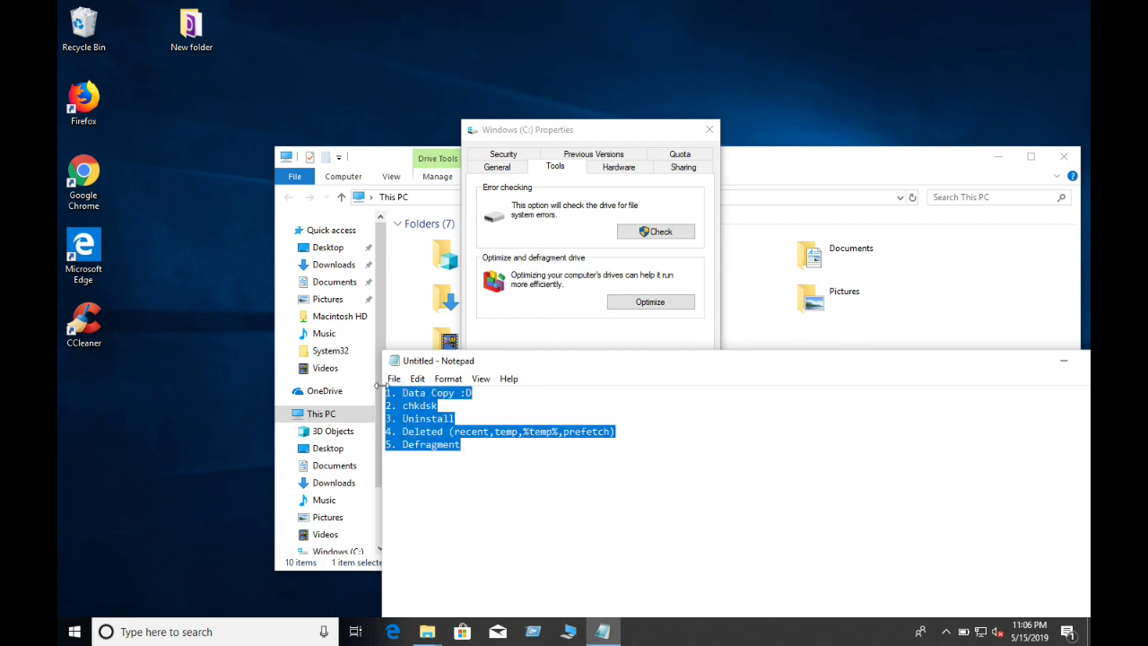
{"action": "left_click", "coordinate": [448, 378]}
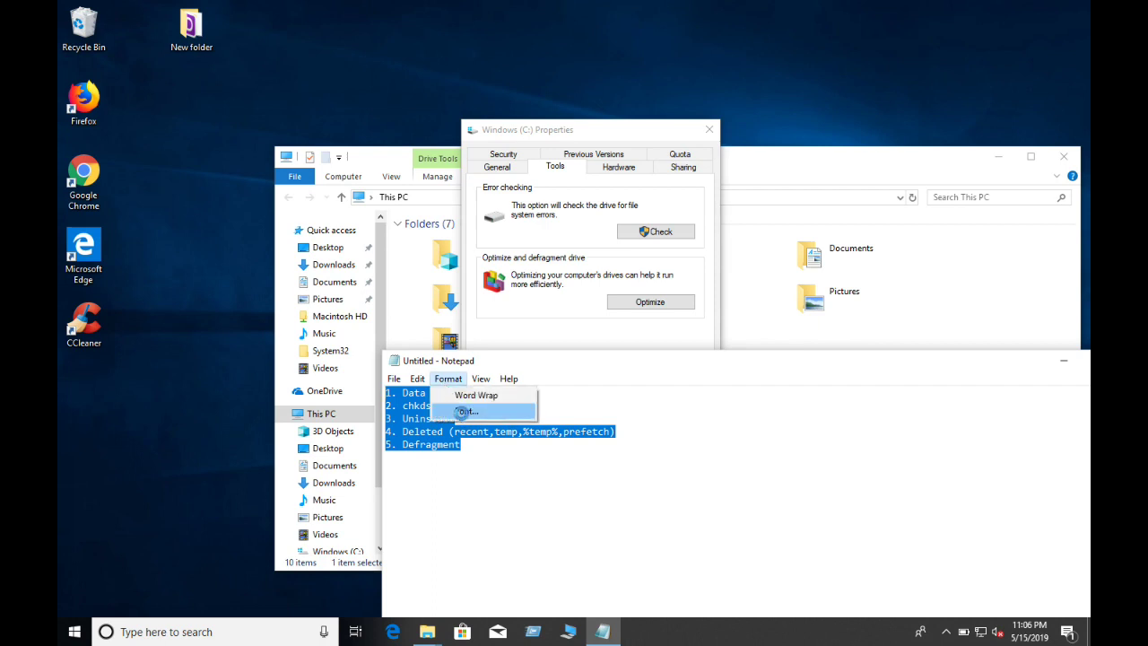
{"action": "left_click", "coordinate": [461, 411]}
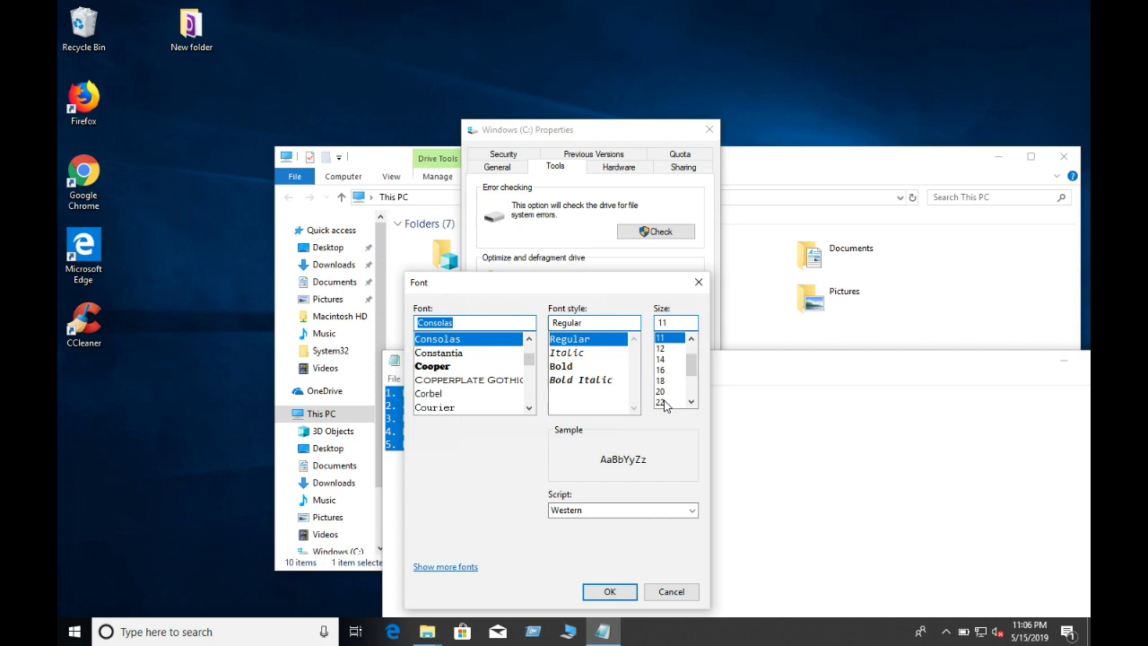
{"action": "left_click", "coordinate": [663, 402]}
{"action": "left_click", "coordinate": [609, 591]}
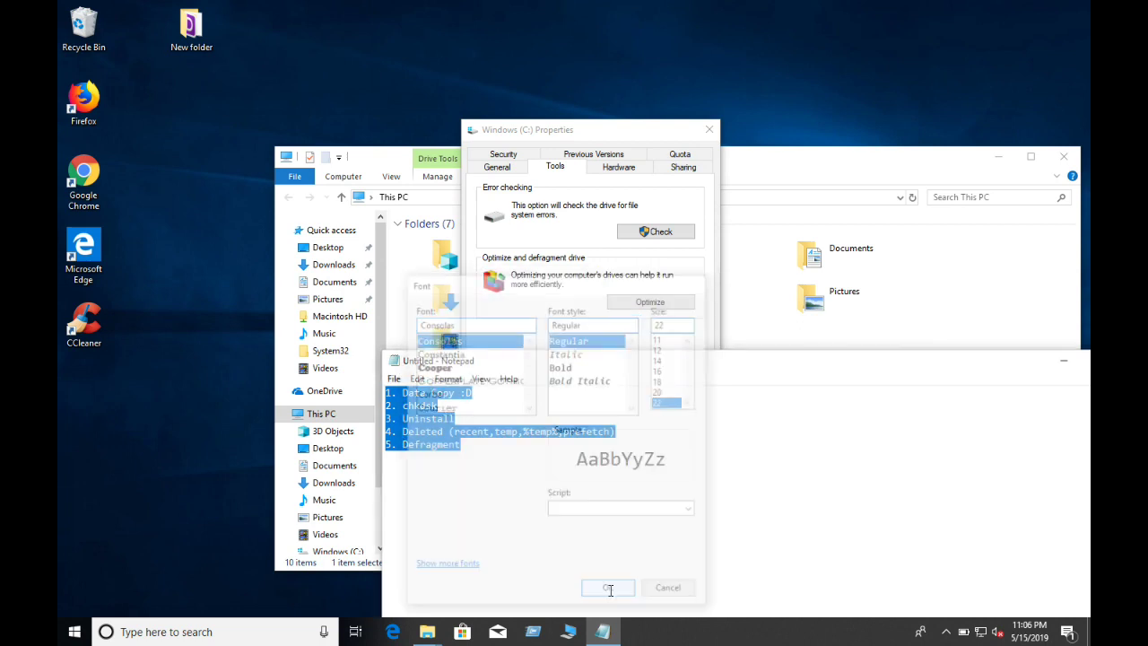
{"action": "left_click_drag", "start_coordinate": [742, 368], "coordinate": [739, 278]}
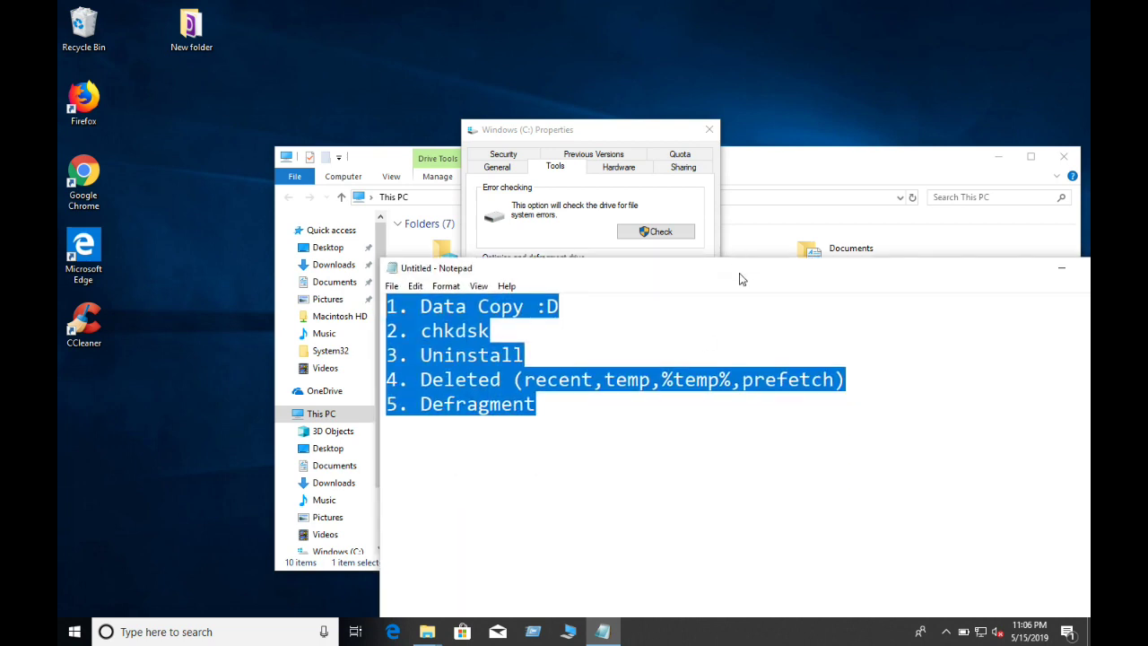
{"action": "left_click_drag", "start_coordinate": [742, 282], "coordinate": [686, 170]}
{"action": "left_click", "coordinate": [659, 207]}
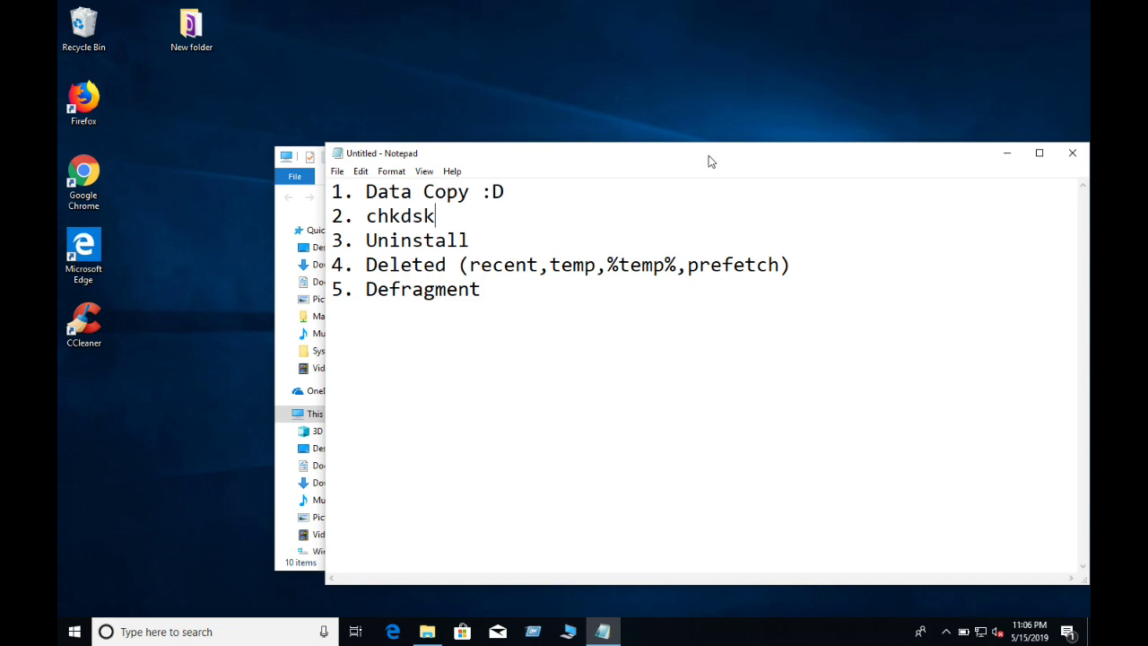
Close the This PC window and start item 6 of the Notepad list below "Defragment".
{"action": "left_click_drag", "start_coordinate": [712, 158], "coordinate": [722, 261]}
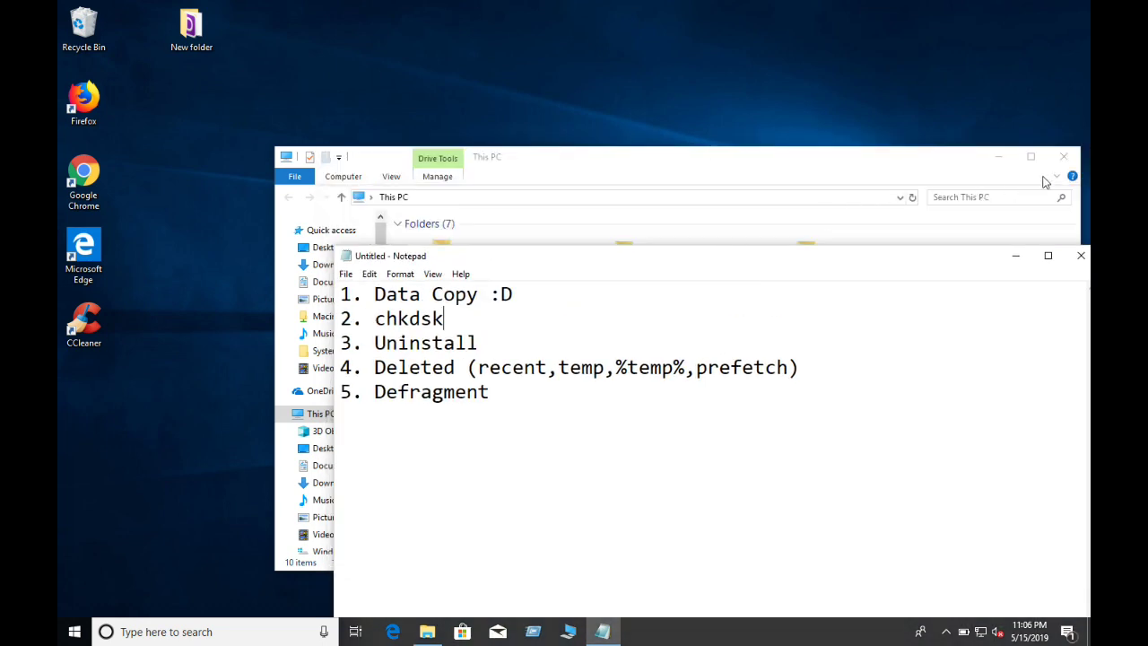
{"action": "left_click", "coordinate": [1063, 156]}
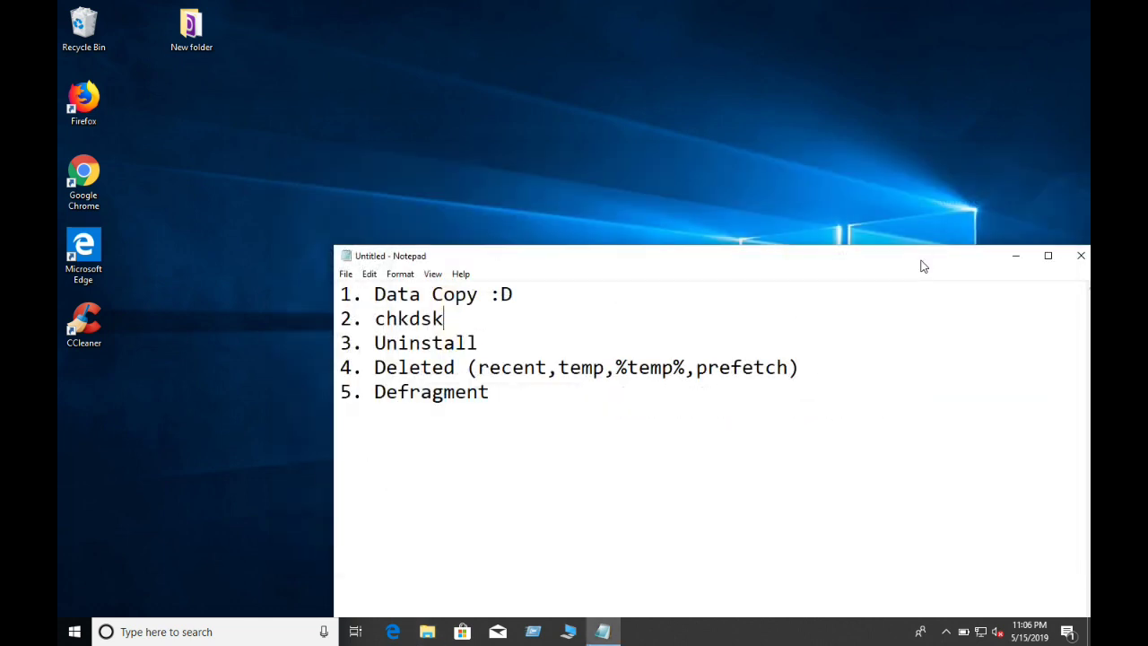
{"action": "left_click_drag", "start_coordinate": [914, 248], "coordinate": [886, 177]}
{"action": "left_click", "coordinate": [568, 315]}
{"action": "type", "text": "6."}
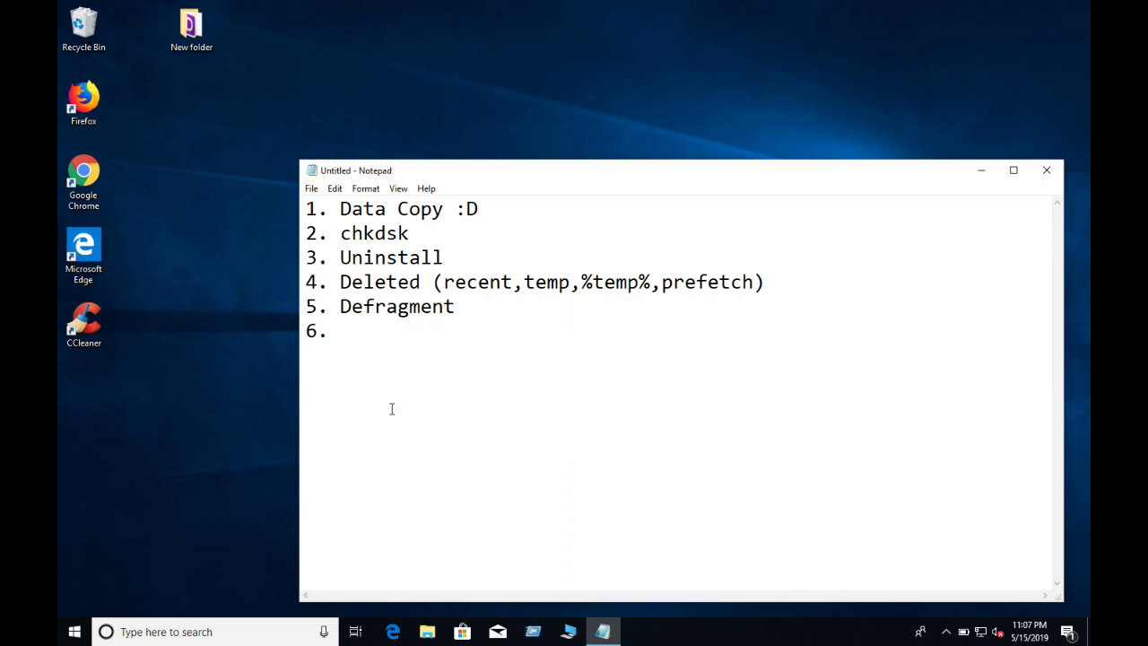
Launch CCleaner and enter "CCleaner" as item 6 of the Notepad list.
{"action": "left_click", "coordinate": [87, 330]}
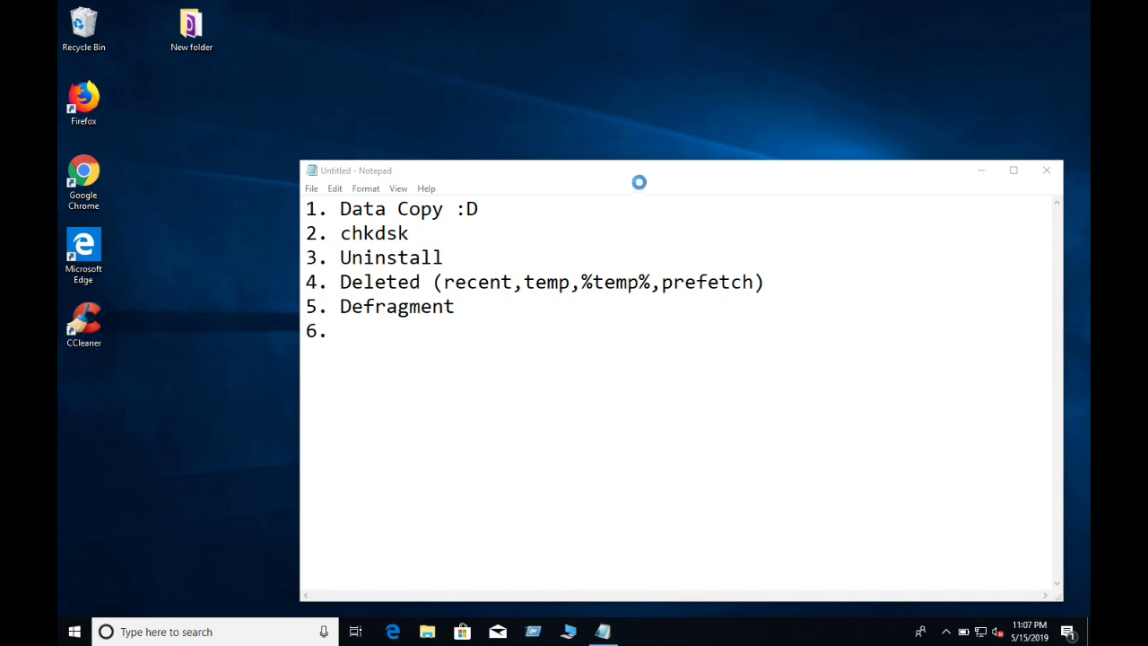
{"action": "left_click", "coordinate": [991, 198]}
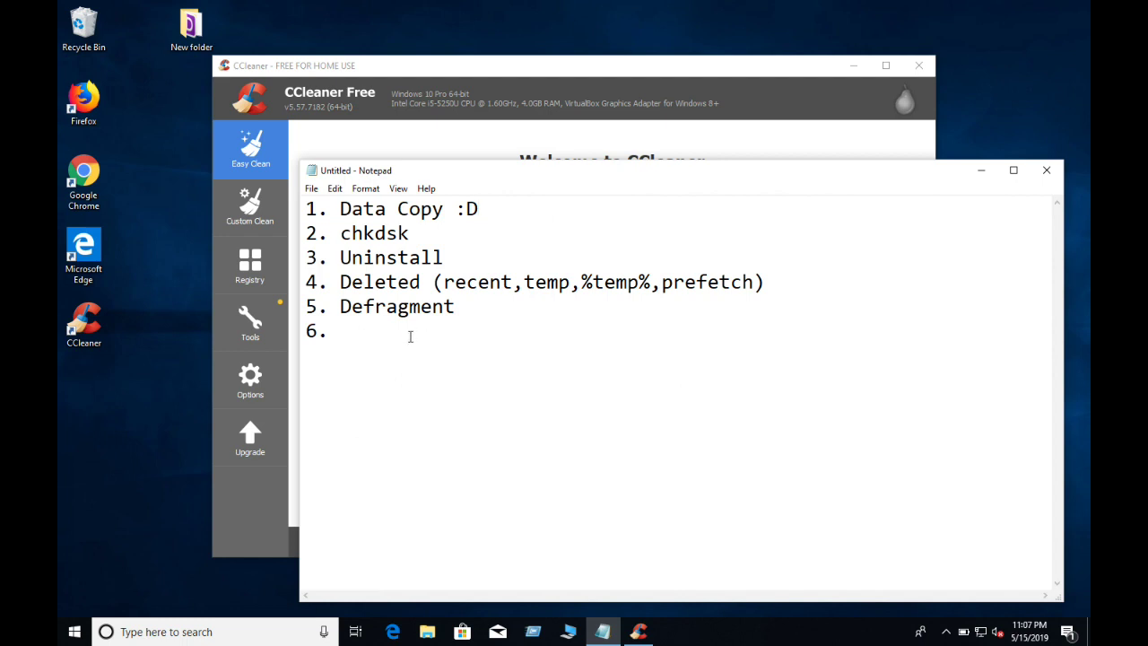
{"action": "type", "text": "CCleaner"}
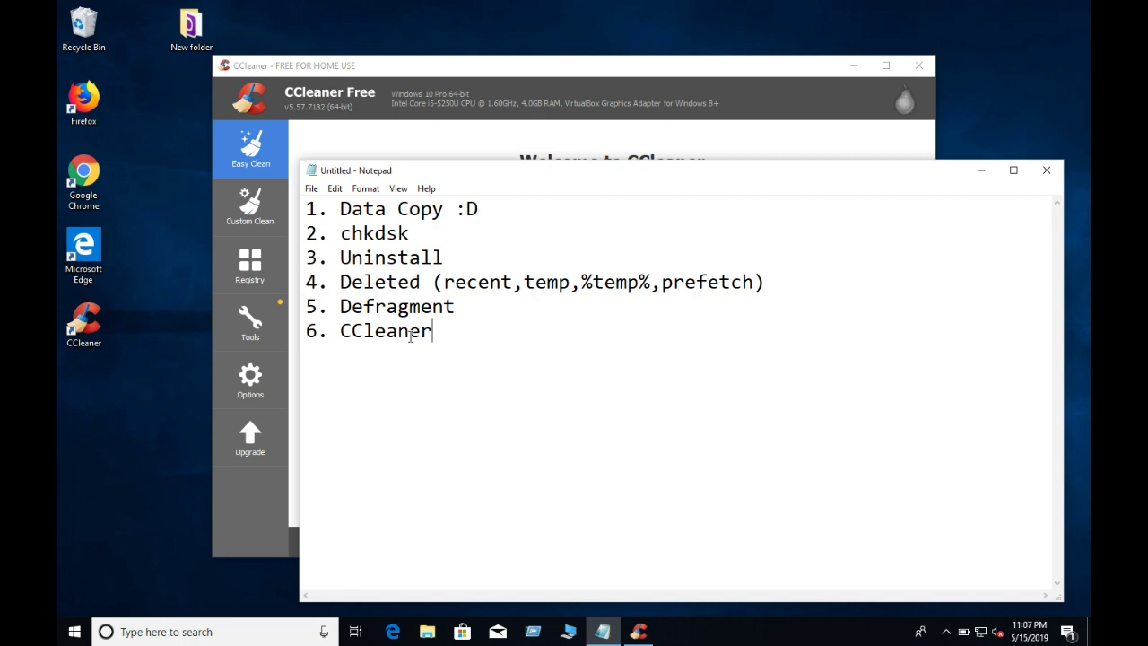
Switch to CCleaner and analyze the computer with Easy Clean, choosing to close all open applications but dismissing the closing wait.
{"action": "left_click", "coordinate": [490, 80]}
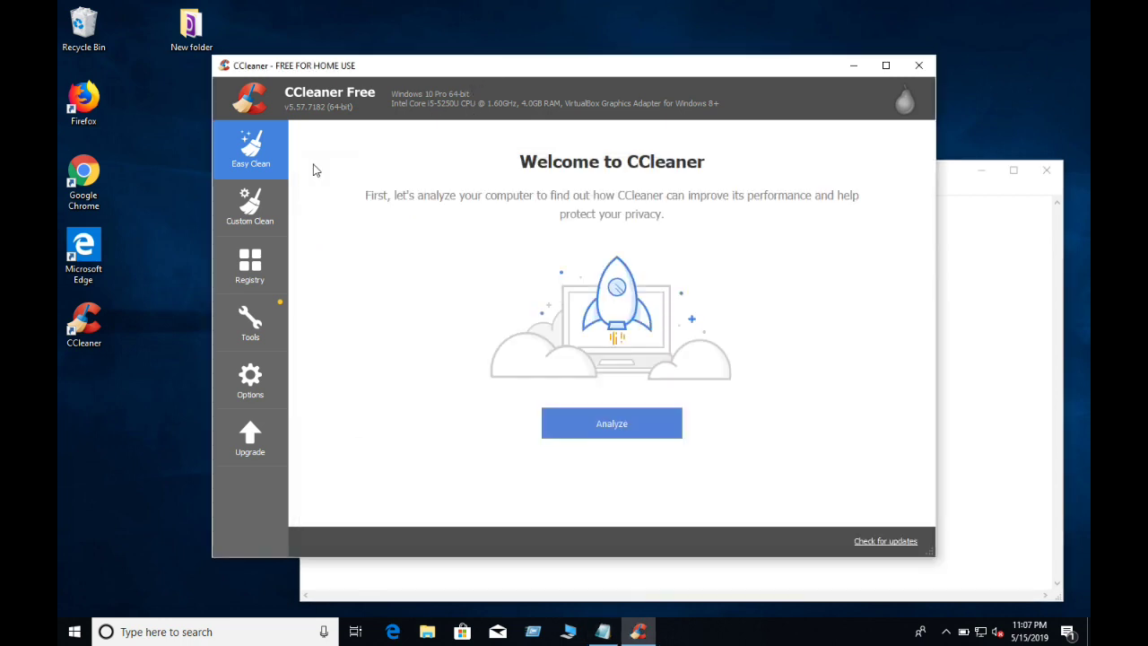
{"action": "left_click", "coordinate": [632, 426]}
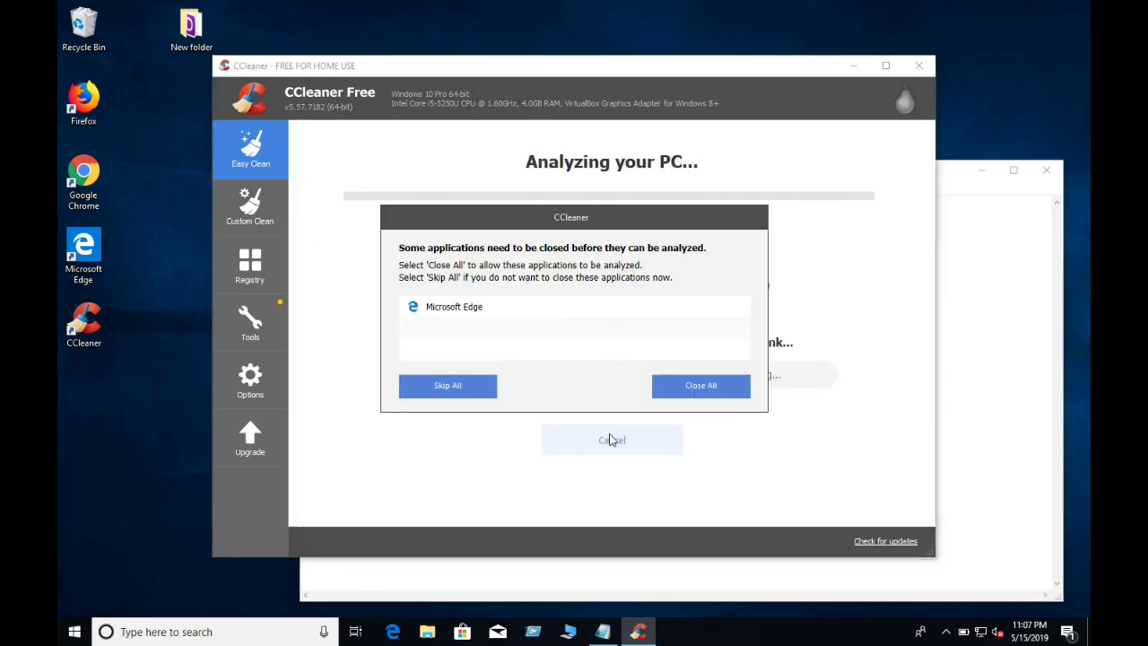
{"action": "left_click", "coordinate": [705, 386]}
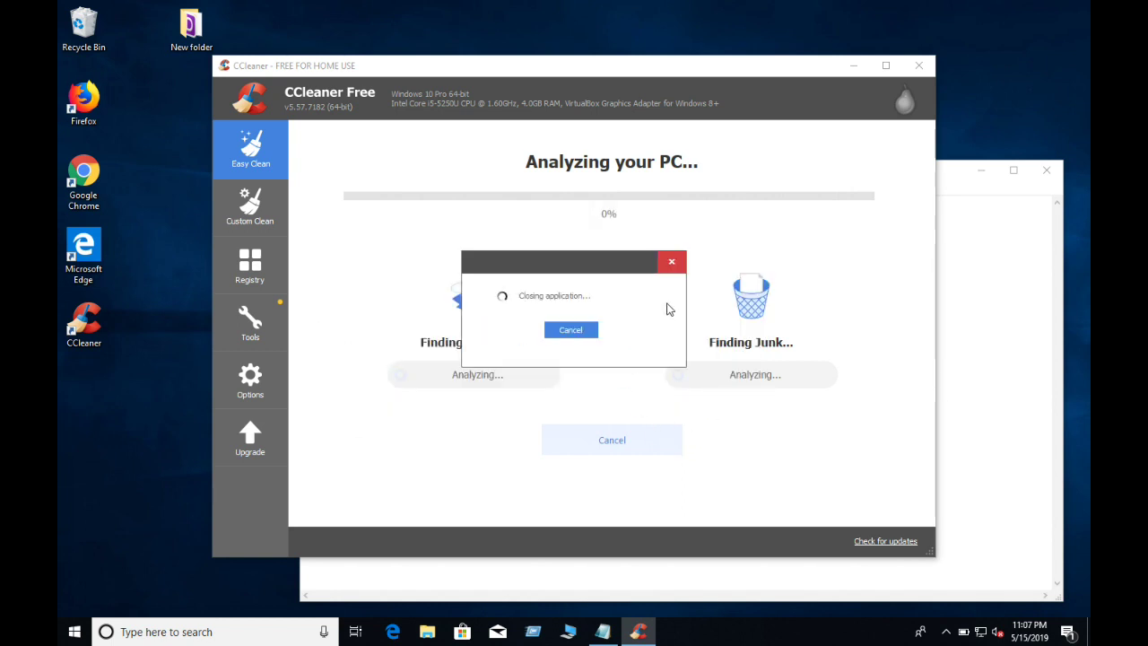
{"action": "left_click", "coordinate": [676, 266]}
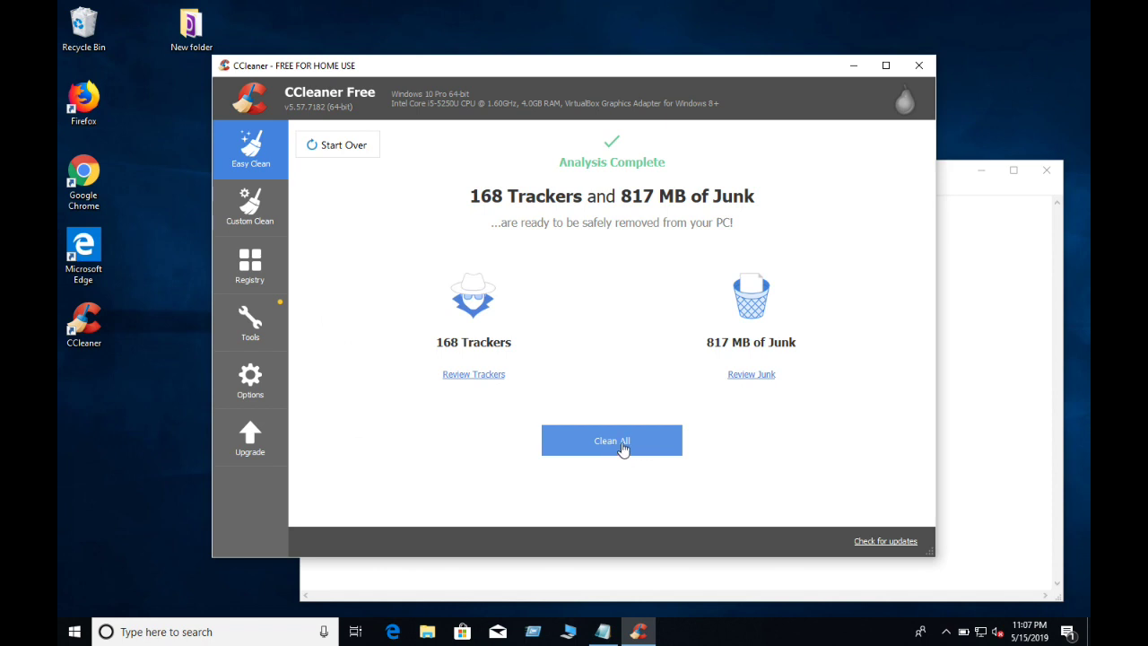
Clean all found trackers and junk, forcing Microsoft Edge to close, then stop the cleaning and view the tracker details.
{"action": "left_click", "coordinate": [622, 447]}
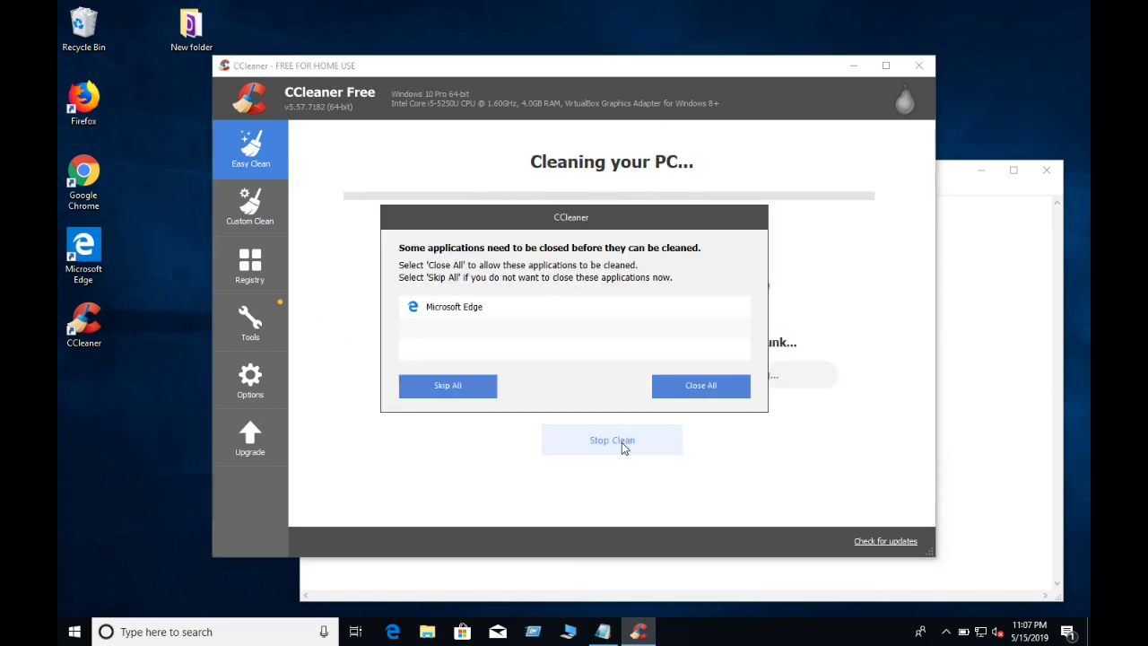
{"action": "left_click", "coordinate": [707, 391]}
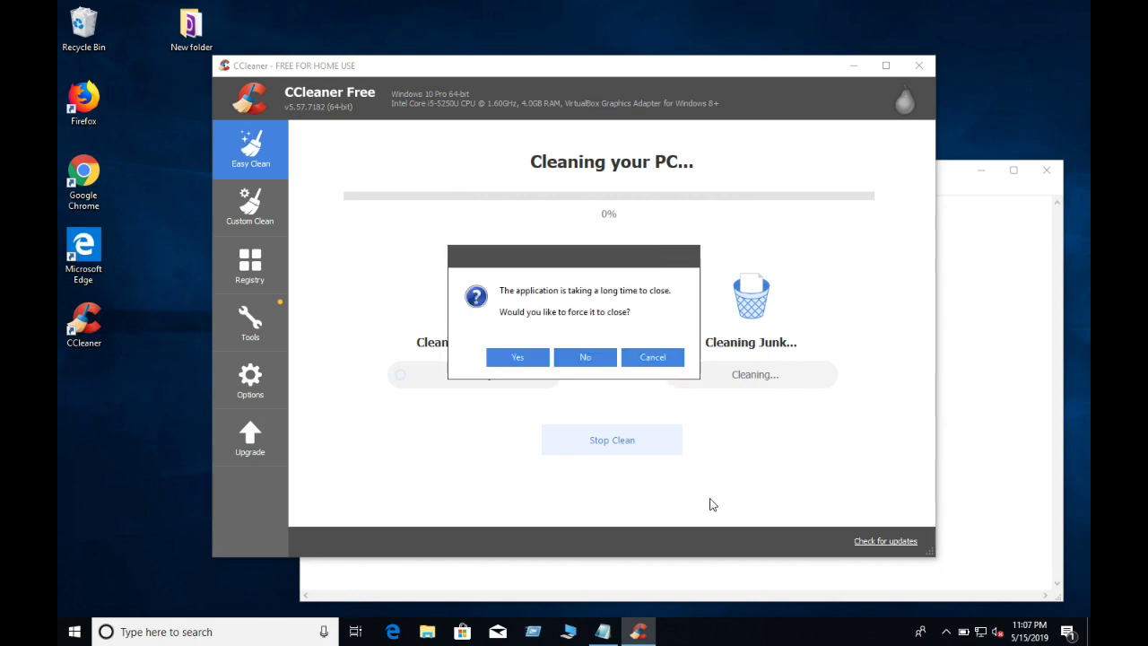
{"action": "left_click", "coordinate": [535, 357]}
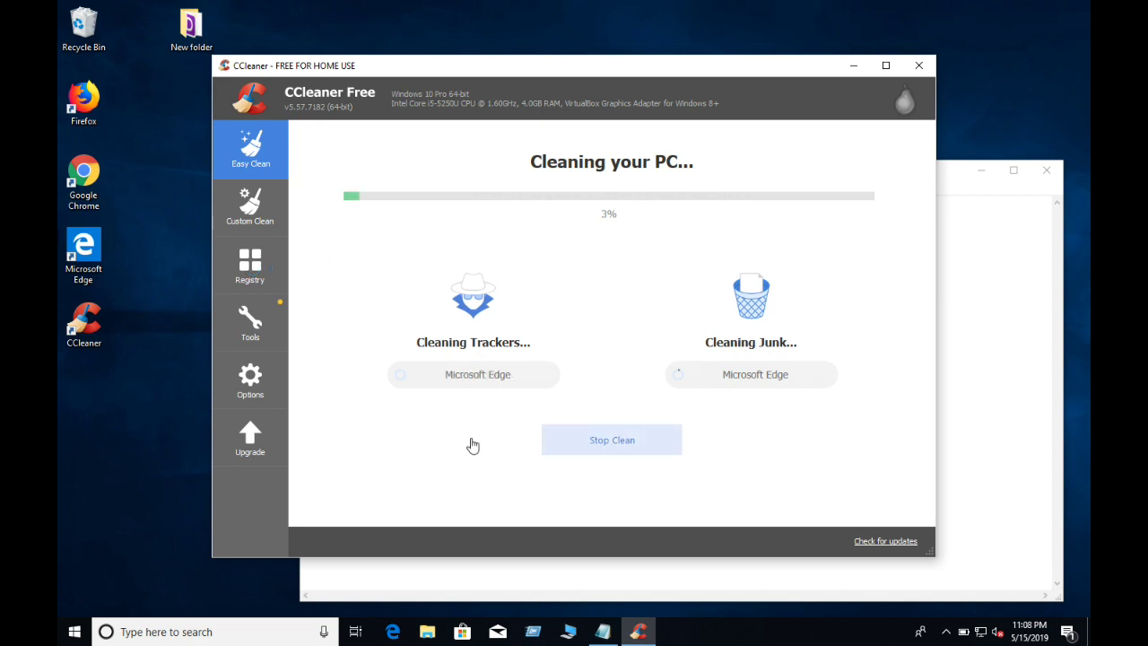
{"action": "left_click", "coordinate": [625, 448]}
{"action": "mouse_move", "coordinate": [441, 298]}
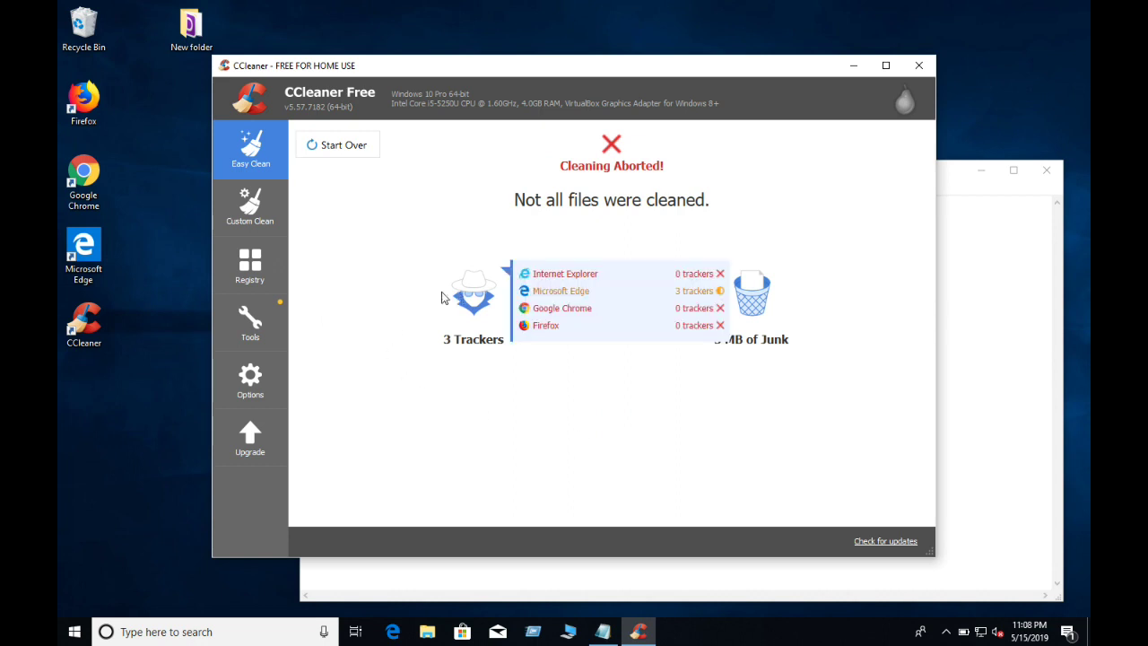
Examine the Windows cleaning options of Custom Clean, from Microsoft Edge down to the System and Advanced entries.
{"action": "left_click", "coordinate": [250, 211]}
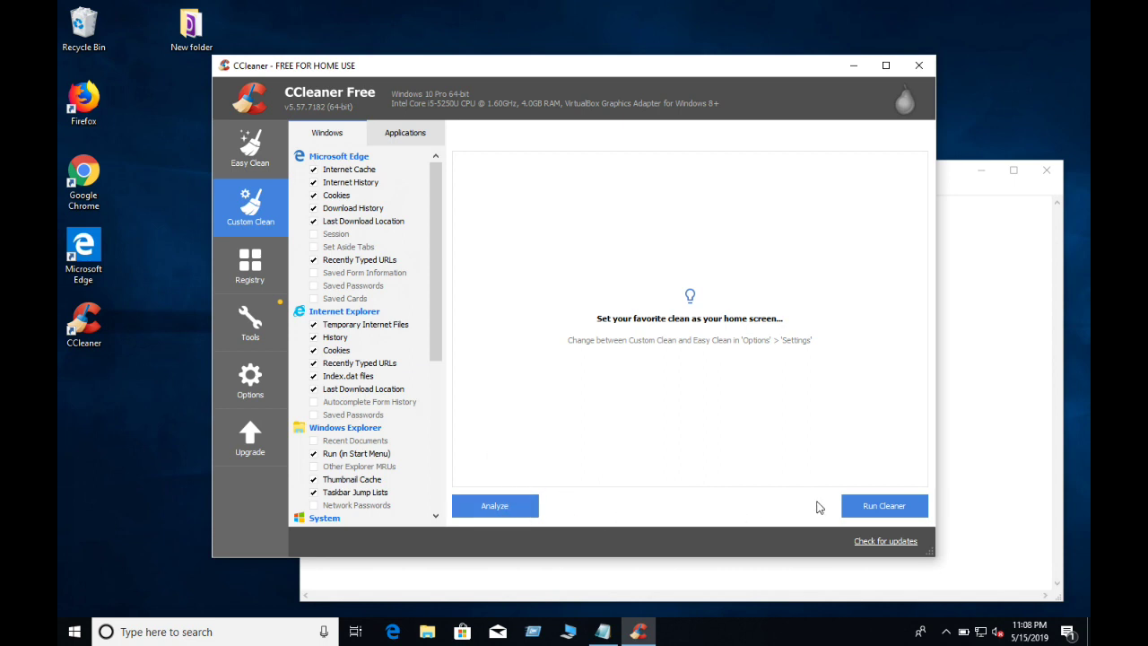
{"action": "scroll", "coordinate": [387, 467], "scroll_direction": "down", "scroll_amount": 1}
{"action": "scroll", "coordinate": [387, 467], "scroll_direction": "down", "scroll_amount": 1}
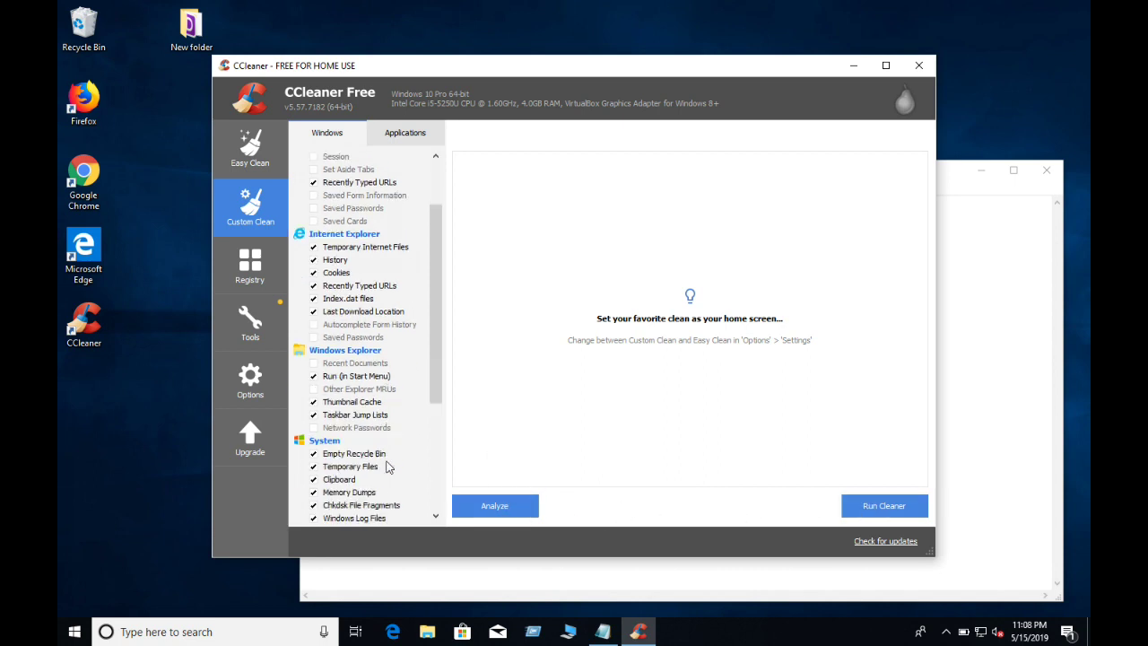
{"action": "scroll", "coordinate": [326, 453], "scroll_direction": "down", "scroll_amount": 3}
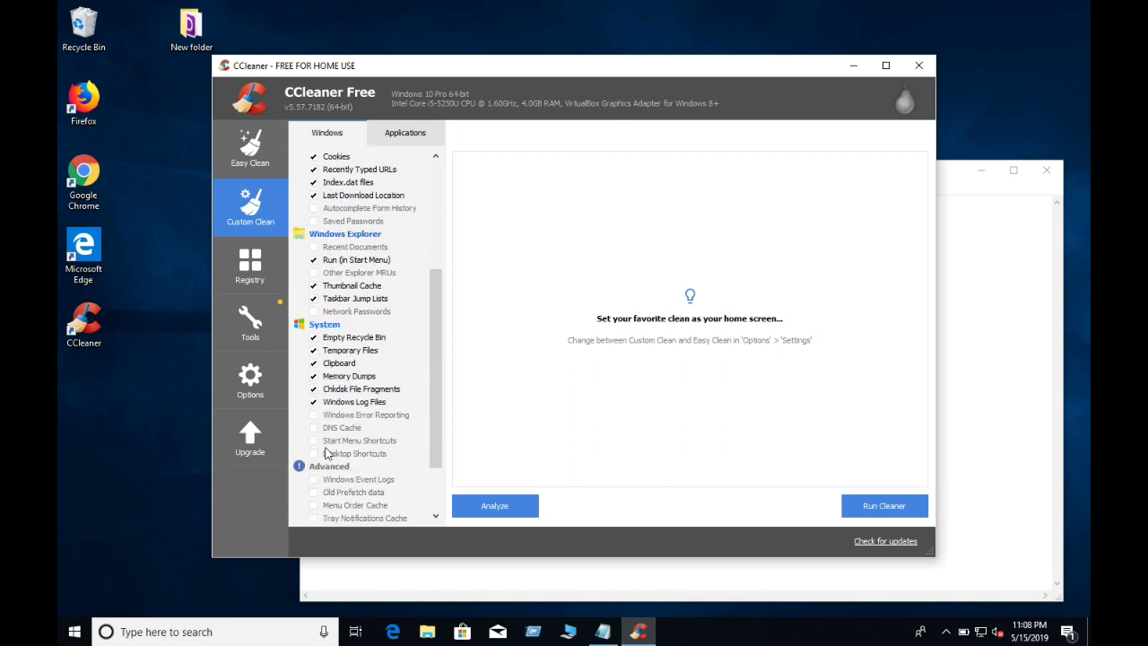
{"action": "scroll", "coordinate": [326, 452], "scroll_direction": "up", "scroll_amount": 5}
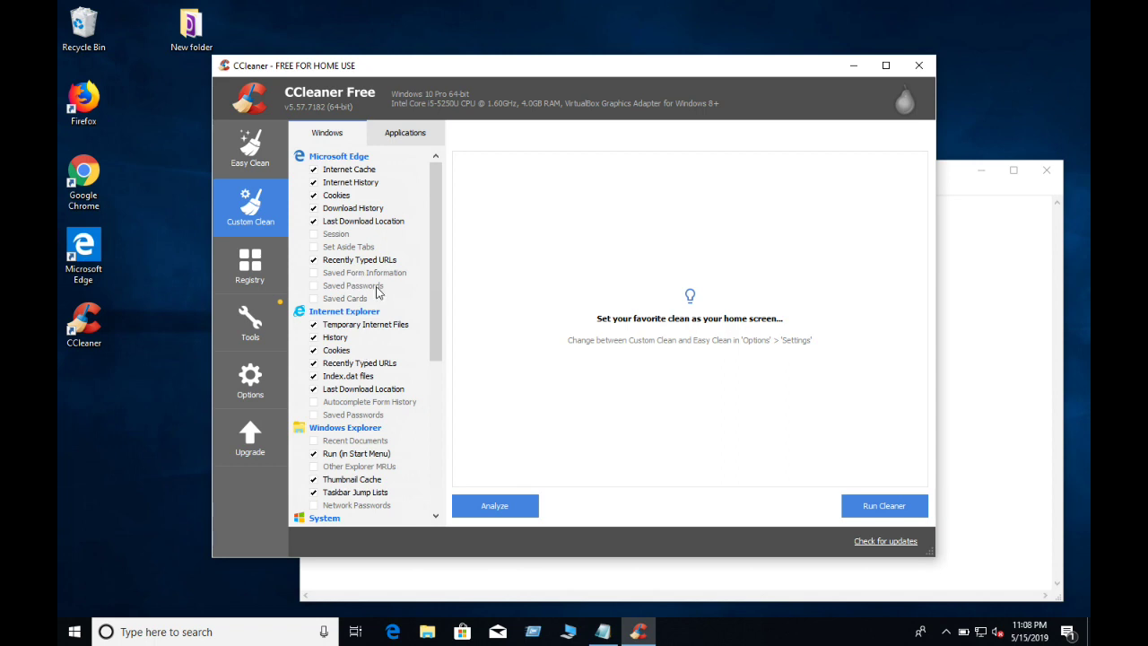
Examine the application cleaning options of Custom Clean, from Firefox and Google Chrome down to the Windows entries.
{"action": "left_click", "coordinate": [413, 134]}
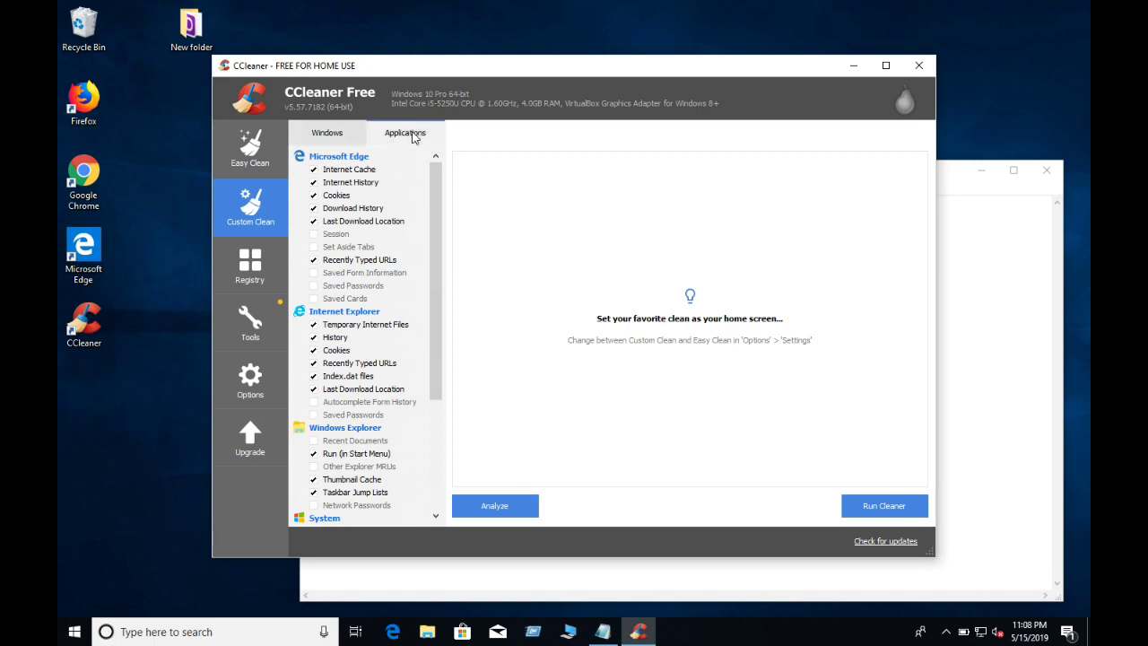
{"action": "left_click", "coordinate": [78, 109]}
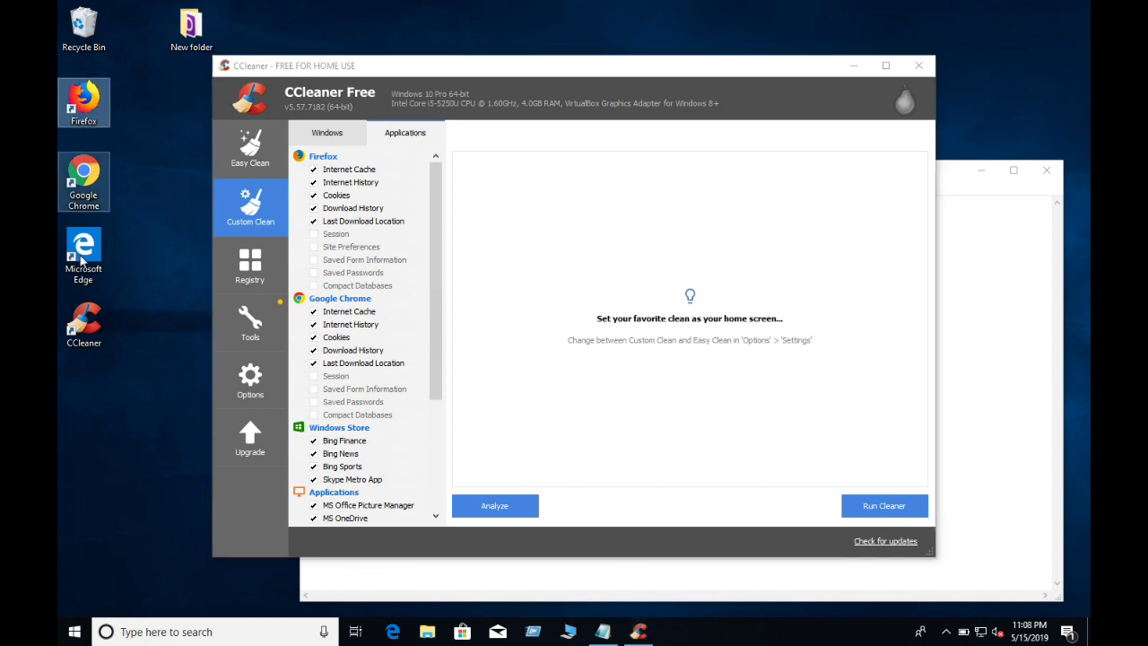
{"action": "left_click", "coordinate": [83, 183]}
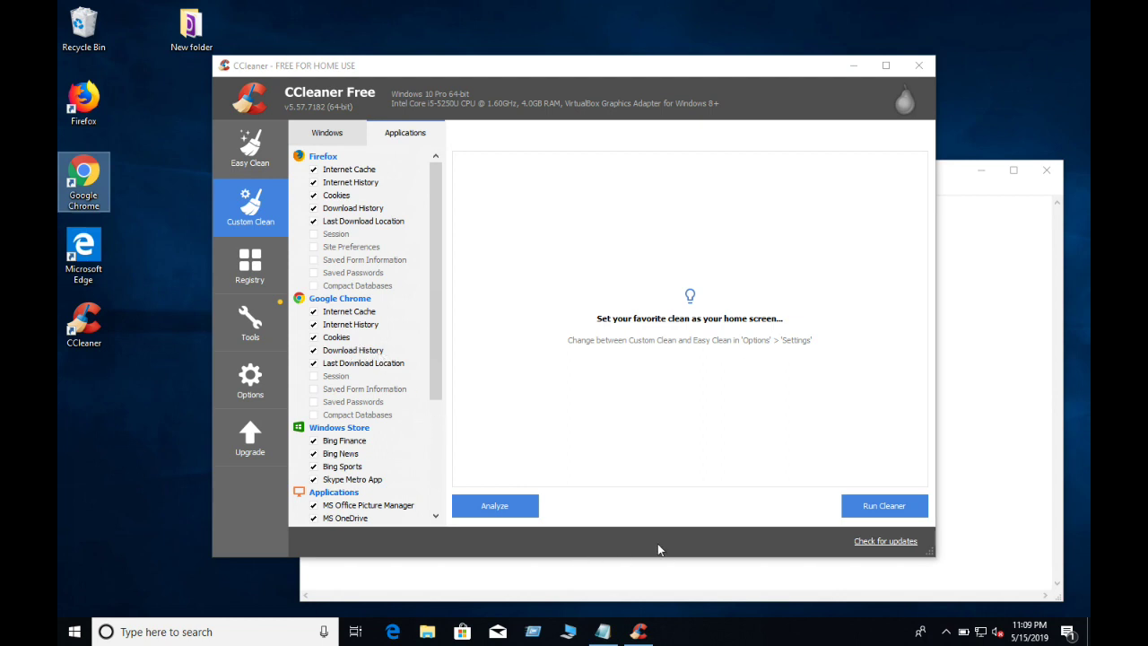
{"action": "scroll", "coordinate": [339, 455], "scroll_direction": "down", "scroll_amount": 3}
{"action": "scroll", "coordinate": [338, 455], "scroll_direction": "down", "scroll_amount": 1}
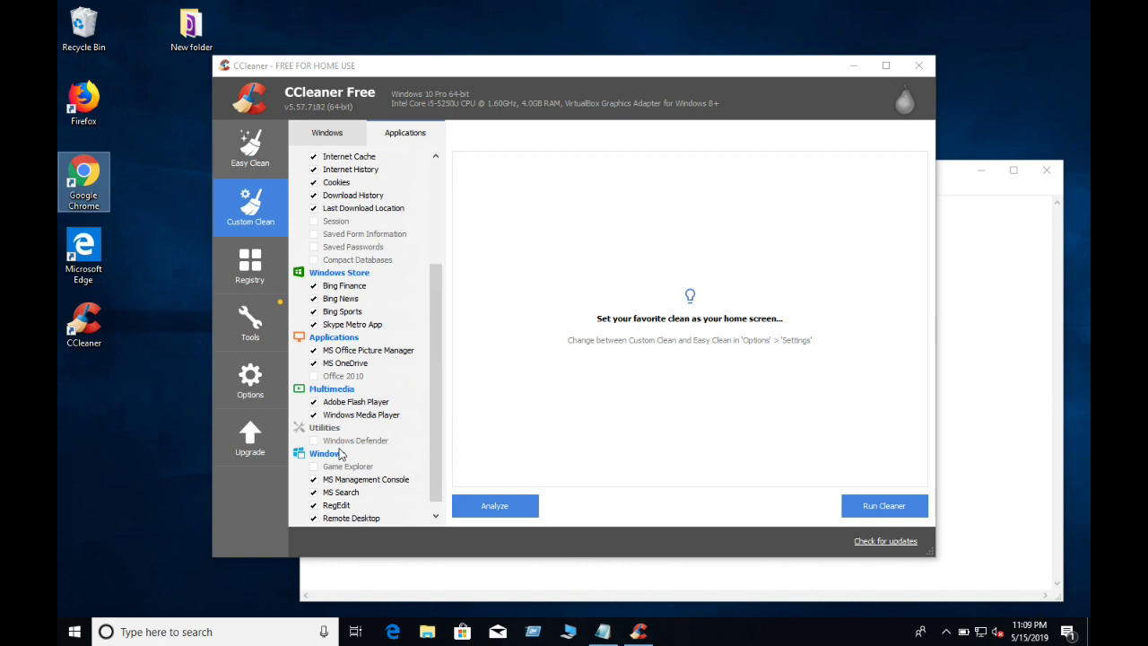
{"action": "scroll", "coordinate": [339, 455], "scroll_direction": "down", "scroll_amount": 1}
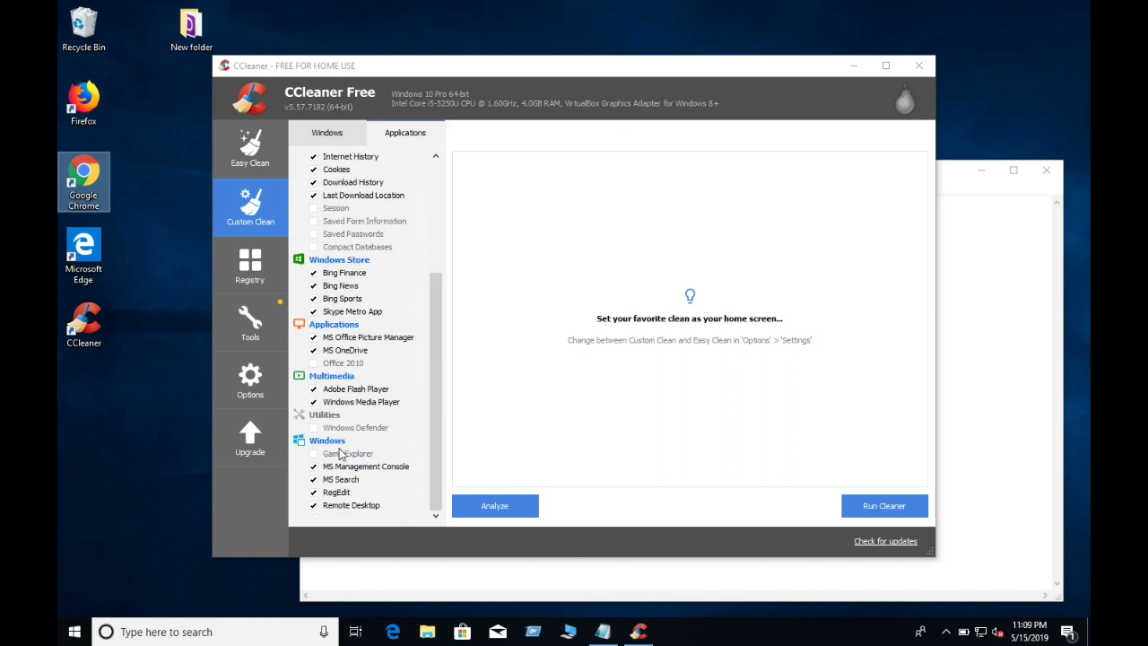
{"action": "left_click", "coordinate": [258, 162]}
{"action": "left_click", "coordinate": [251, 215]}
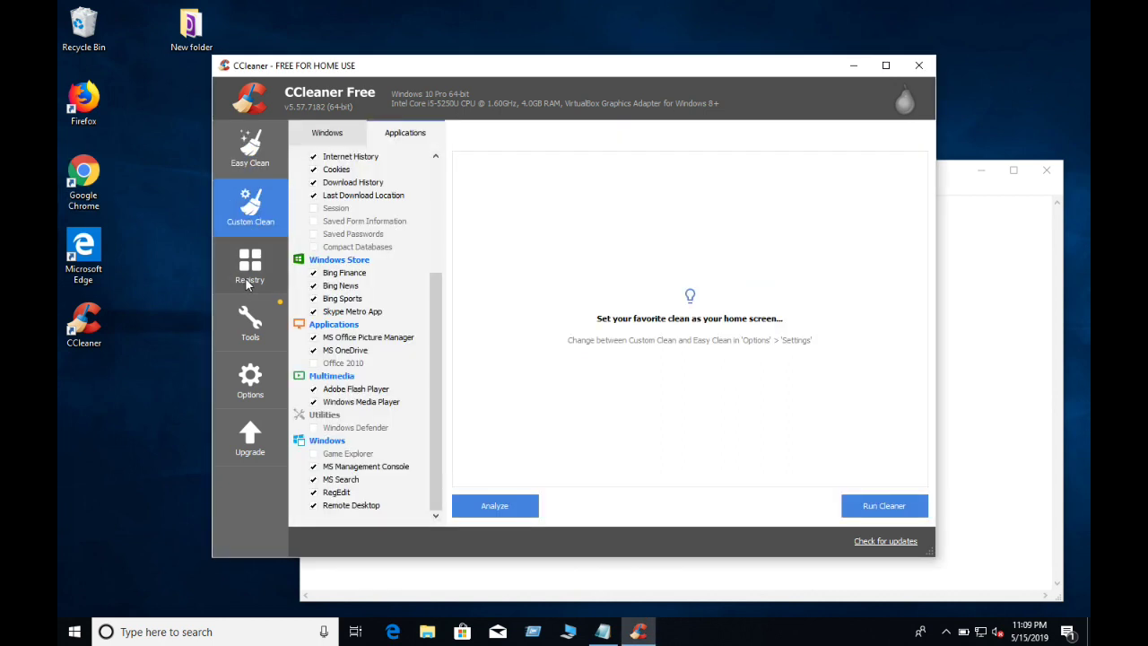
Scan the registry for issues in all categories and review the six-item Notepad list while the scan runs.
{"action": "left_click", "coordinate": [250, 269]}
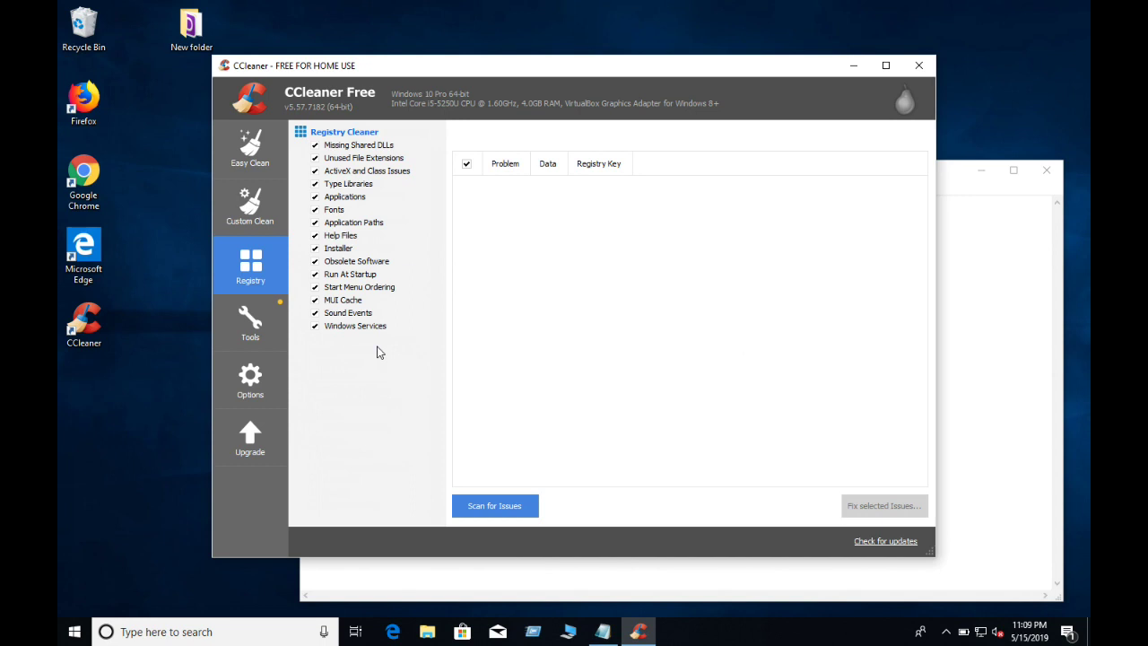
{"action": "left_click", "coordinate": [509, 515]}
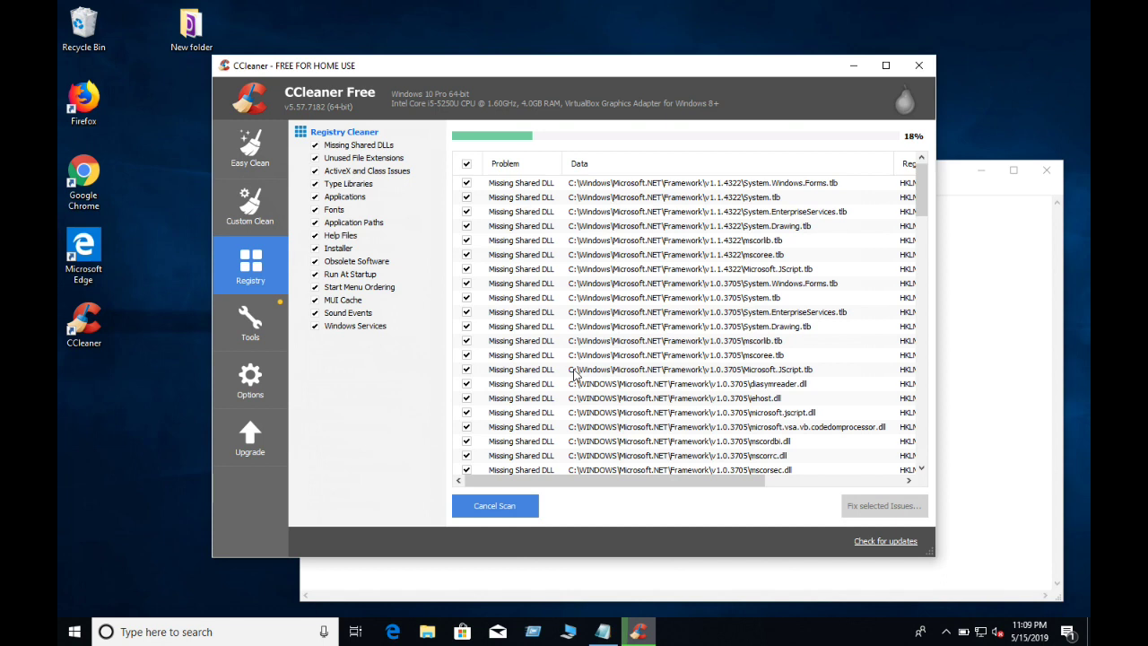
{"action": "left_click", "coordinate": [988, 354]}
{"action": "left_click_drag", "start_coordinate": [439, 334], "coordinate": [301, 205]}
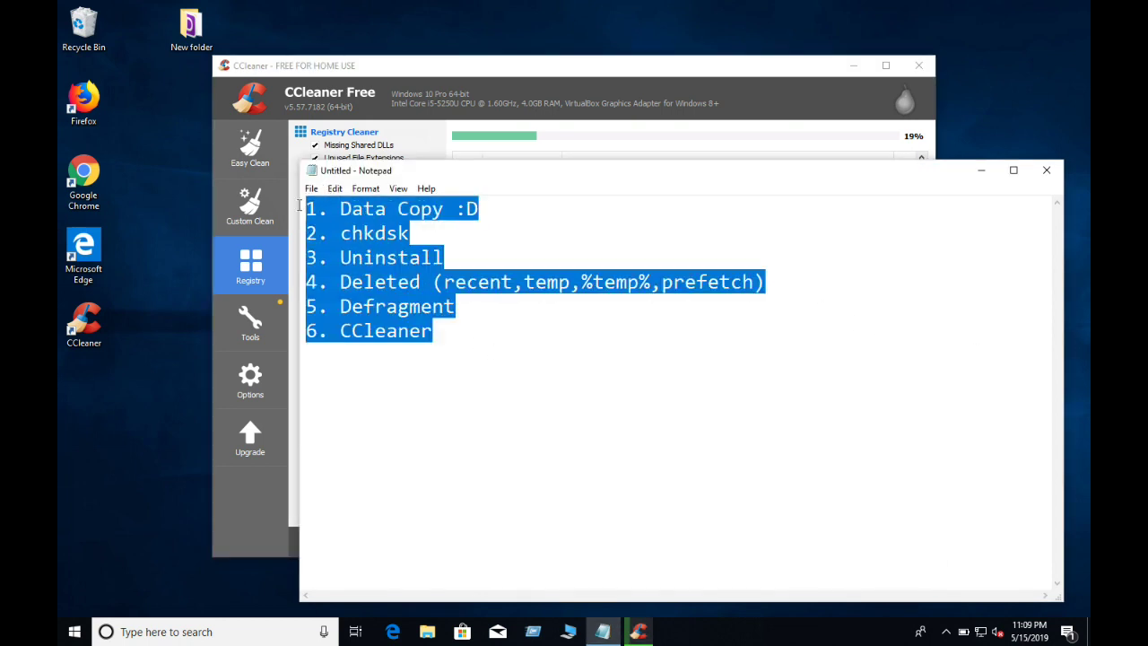
{"action": "left_click", "coordinate": [462, 326]}
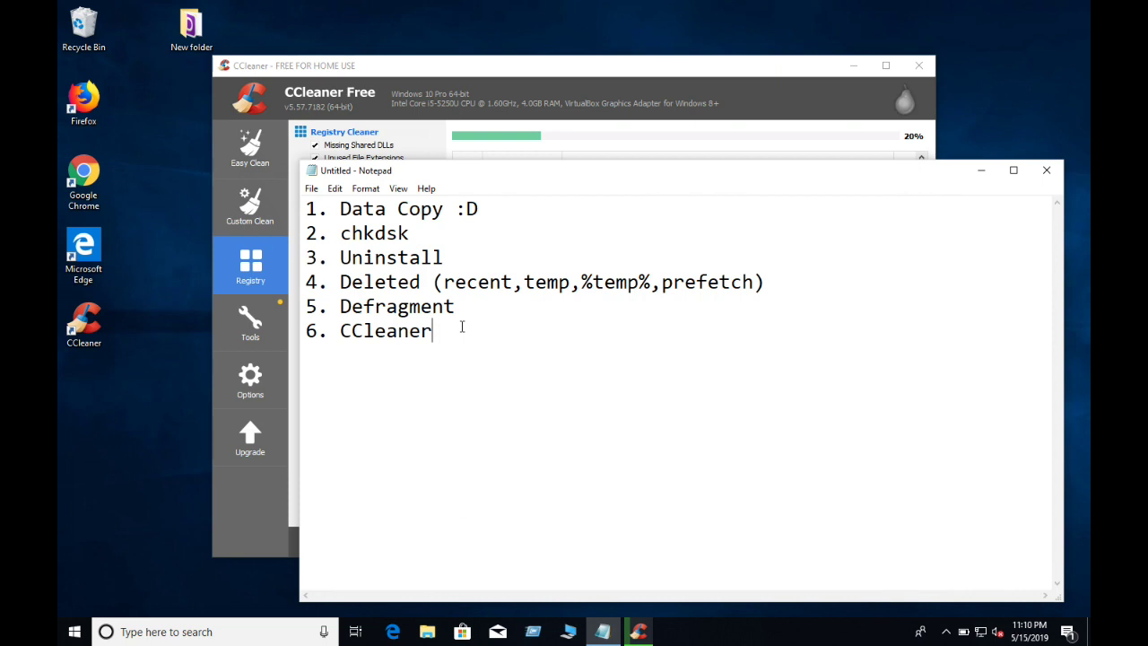
{"action": "left_click_drag", "start_coordinate": [462, 327], "coordinate": [296, 206]}
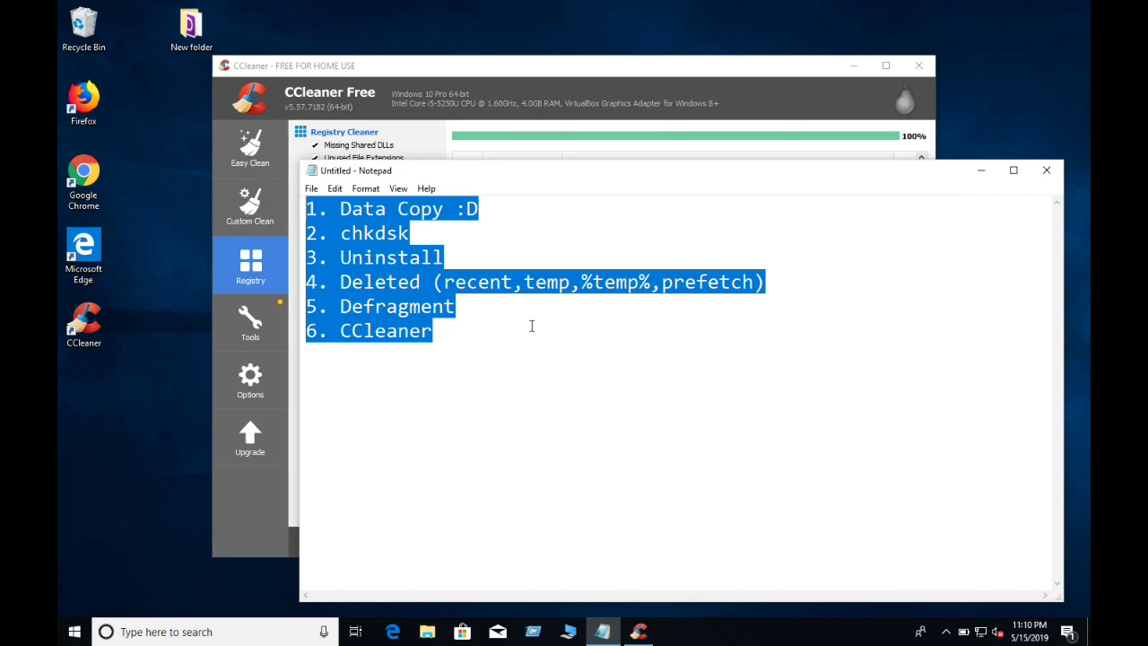
Return to CCleaner and fix all selected registry issues without backing up the registry.
{"action": "left_click", "coordinate": [628, 69]}
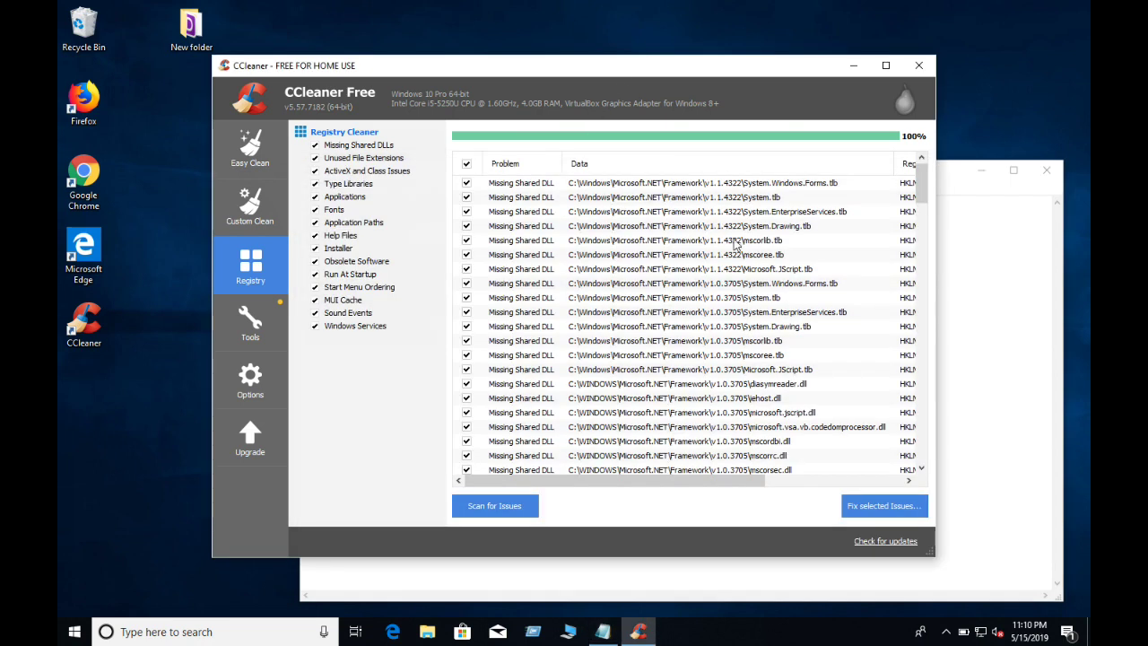
{"action": "left_click", "coordinate": [859, 507]}
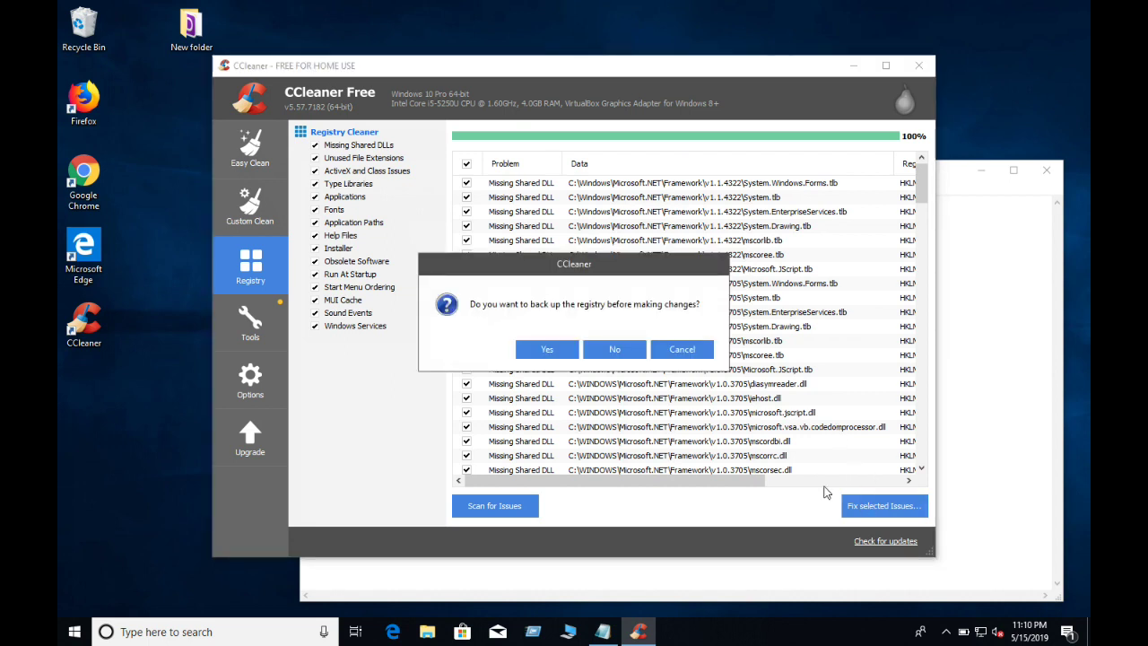
{"action": "left_click", "coordinate": [618, 352]}
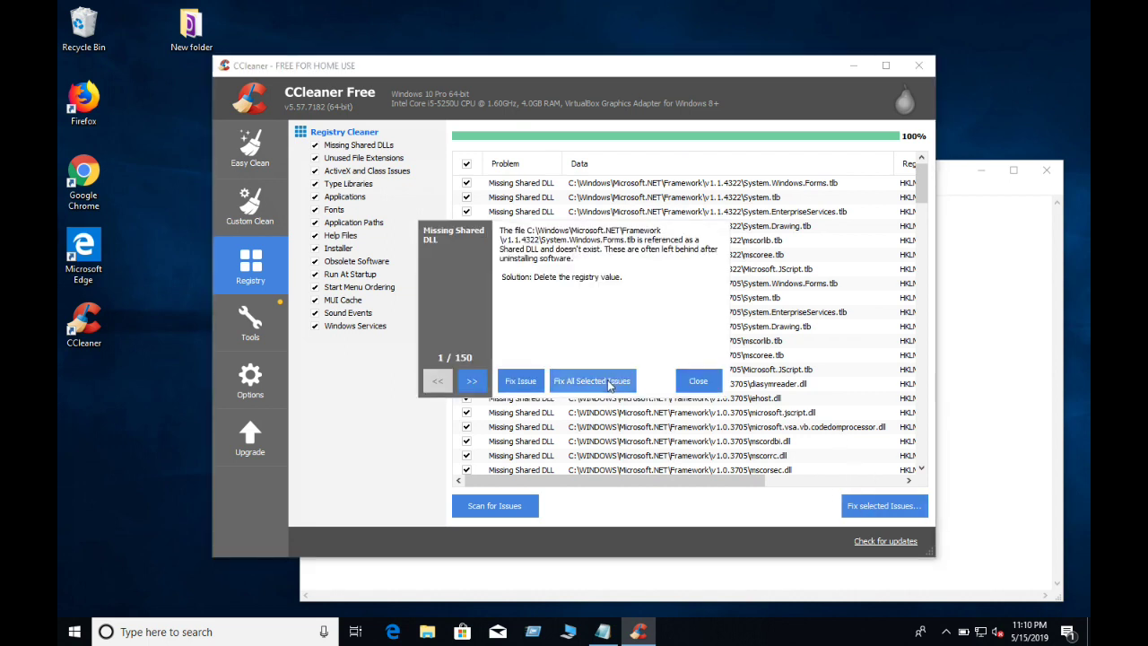
{"action": "left_click", "coordinate": [611, 383]}
{"action": "left_click", "coordinate": [696, 381]}
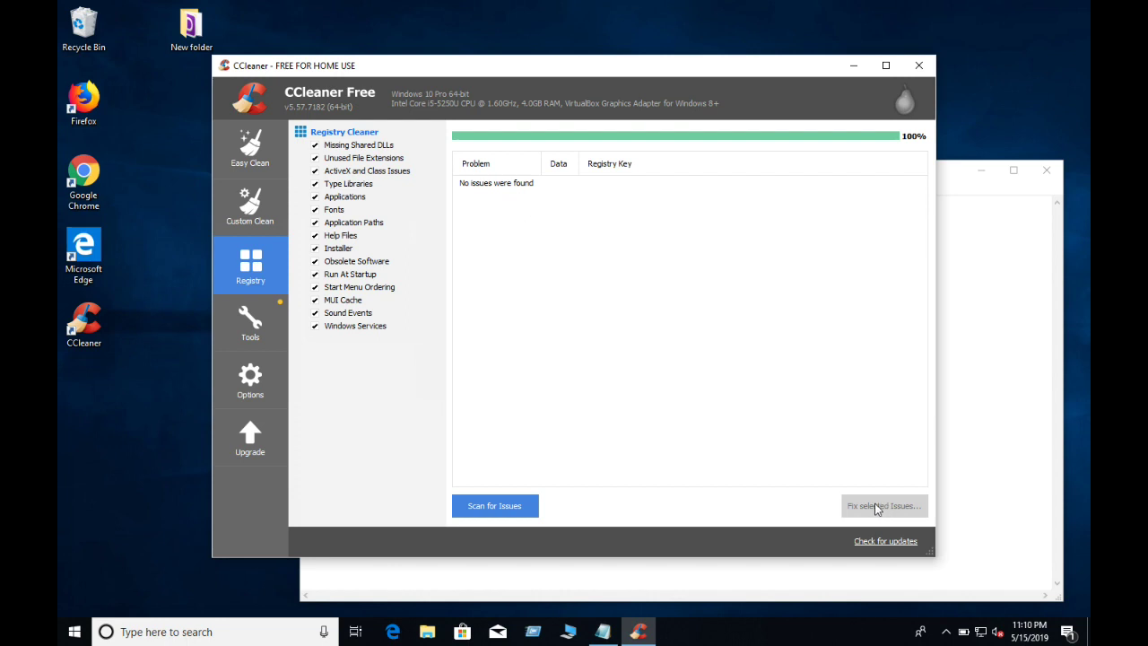
Start a second registry scan for issues and go over the Notepad maintenance list again during the scan.
{"action": "left_click", "coordinate": [507, 506]}
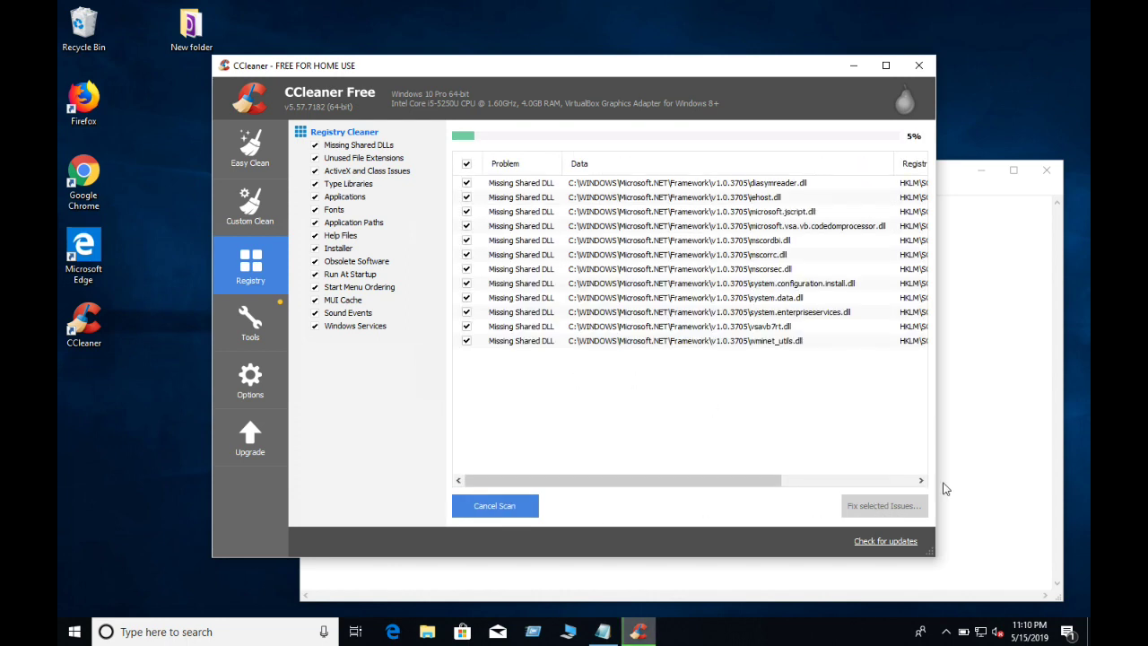
{"action": "left_click", "coordinate": [1009, 237]}
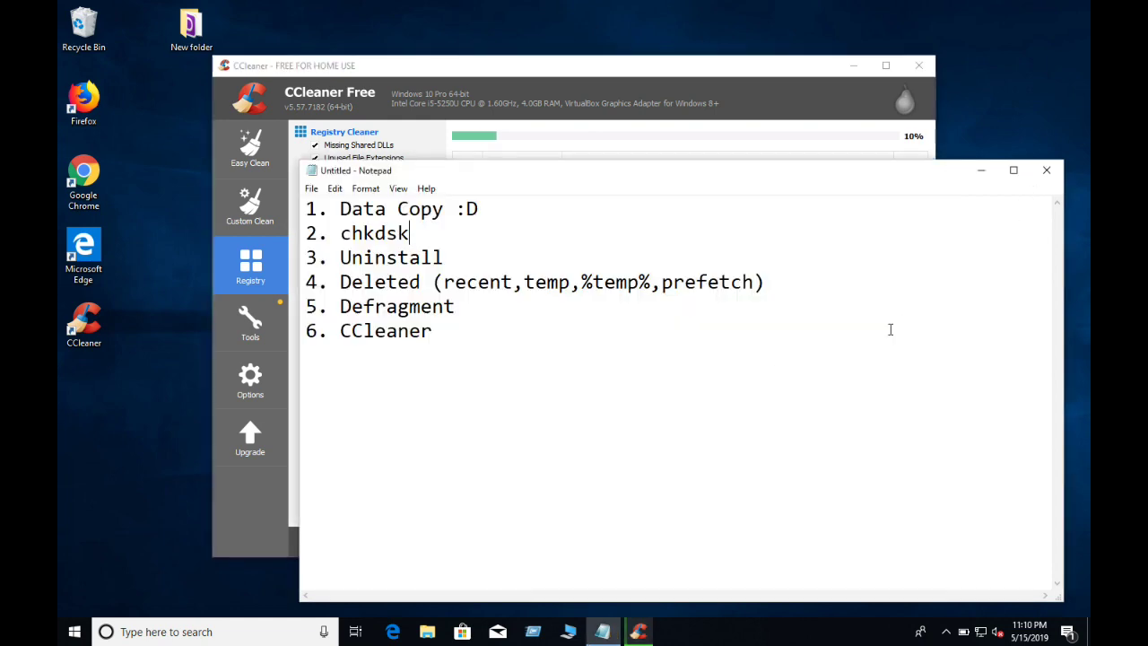
{"action": "left_click", "coordinate": [683, 68]}
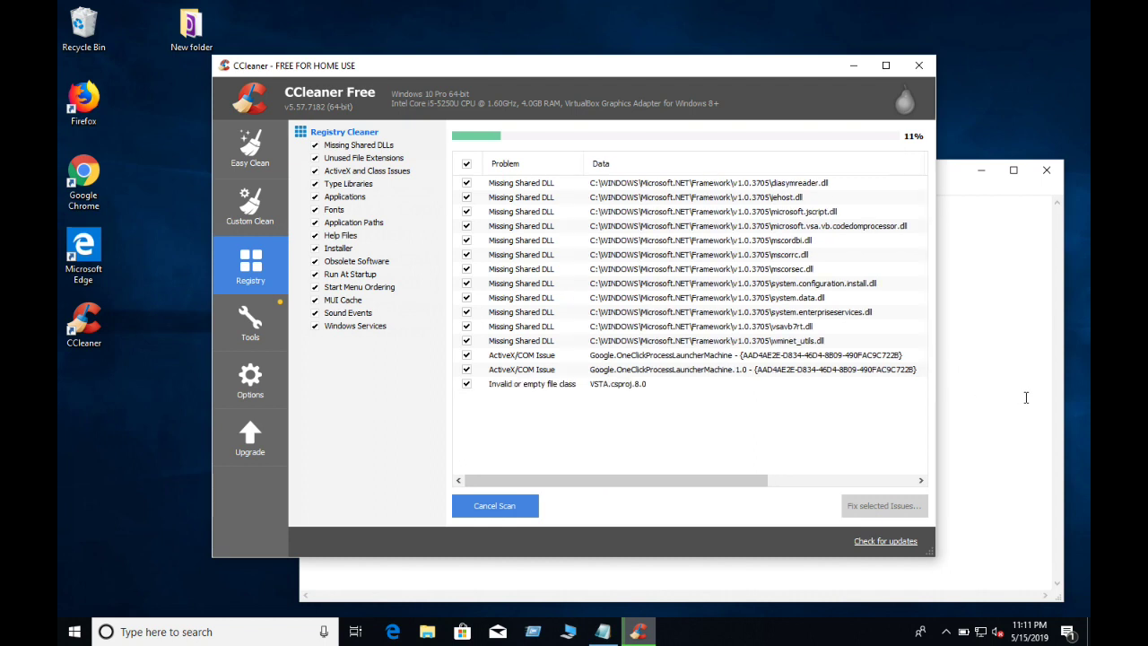
{"action": "left_click", "coordinate": [972, 408]}
{"action": "left_click_drag", "start_coordinate": [431, 341], "coordinate": [295, 201]}
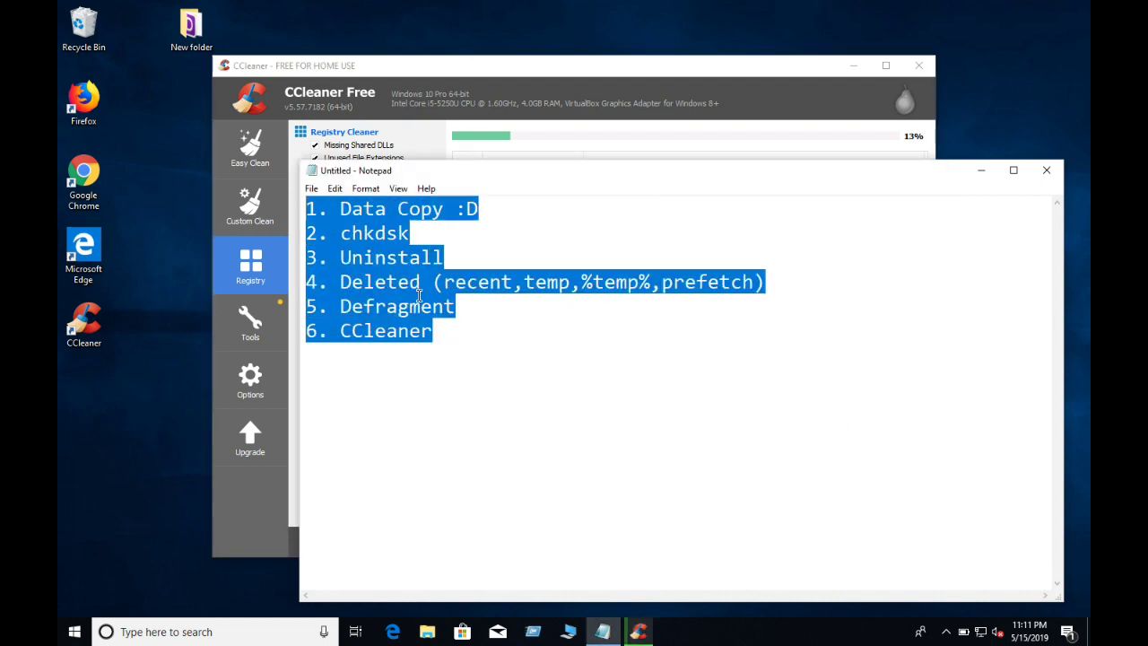
{"action": "left_click", "coordinate": [520, 387]}
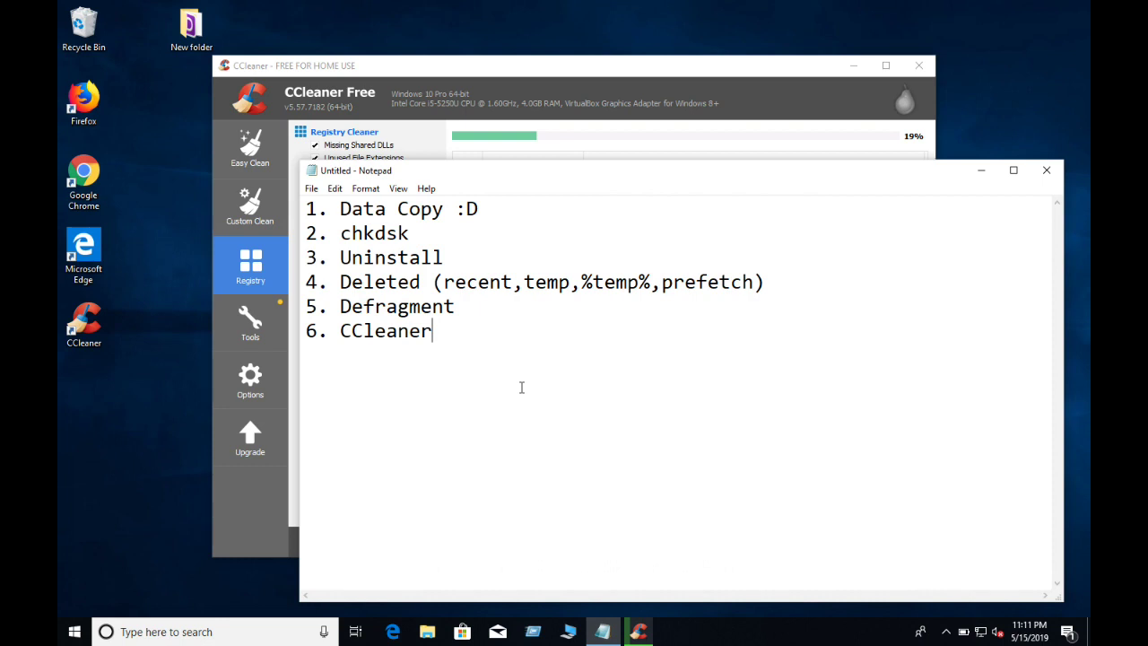
Open a Command Prompt window and try to get the disk check help with "chkdsk ?".
{"action": "left_click", "coordinate": [532, 632]}
{"action": "type", "text": "cmd"}
{"action": "key", "text": "Return"}
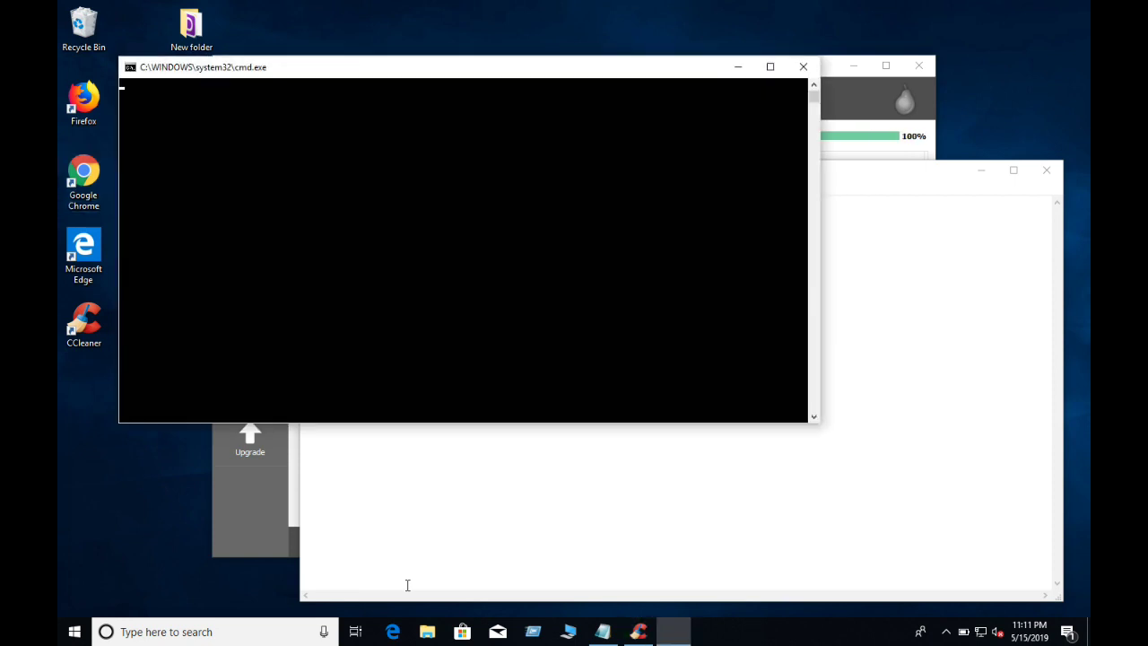
{"action": "type", "text": "chkdsk"}
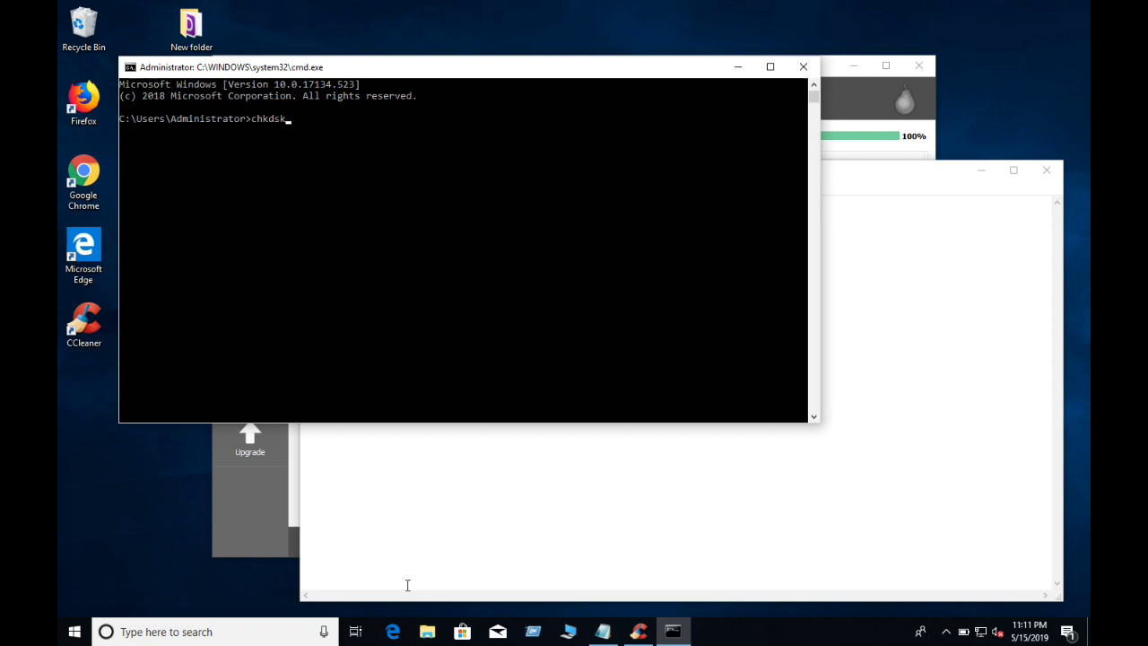
{"action": "type", "text": " /f /r"}
{"action": "key", "text": "BackSpace"}
{"action": "key", "text": "BackSpace"}
{"action": "key", "text": "BackSpace"}
{"action": "key", "text": "BackSpace"}
{"action": "key", "text": "BackSpace"}
{"action": "key", "text": "BackSpace"}
{"action": "type", "text": "?"}
{"action": "key", "text": "Return"}
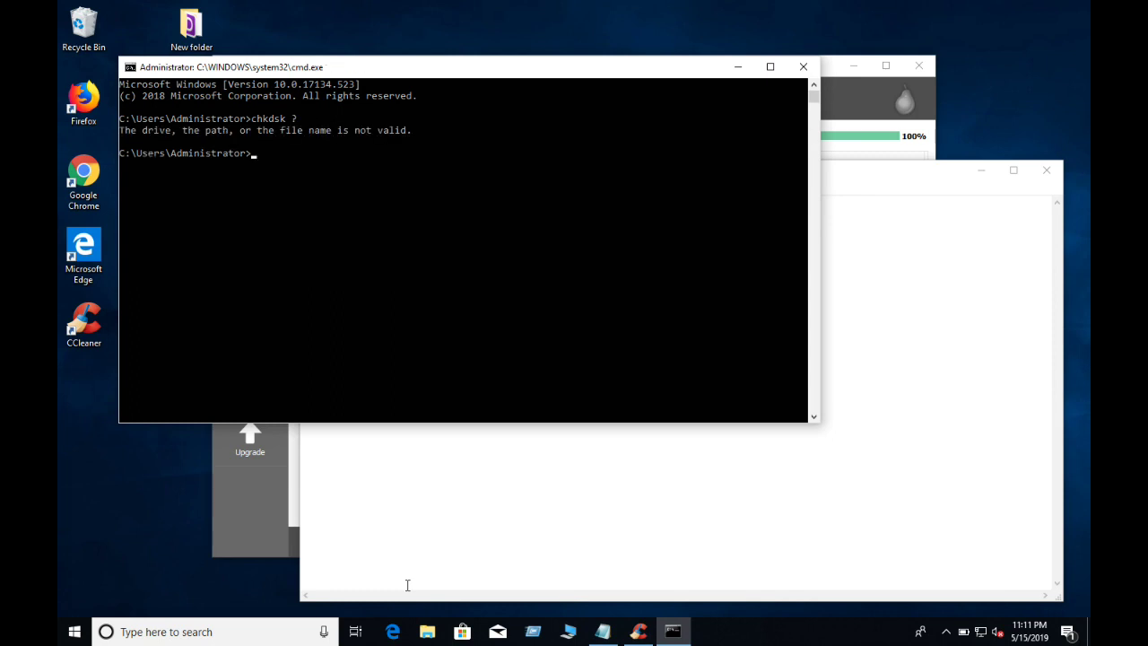
Show the disk check help with "chkdsk /?", enlarge the console window and examine the /F and /R descriptions.
{"action": "type", "text": "hkdsk /?"}
{"action": "key", "text": "Return"}
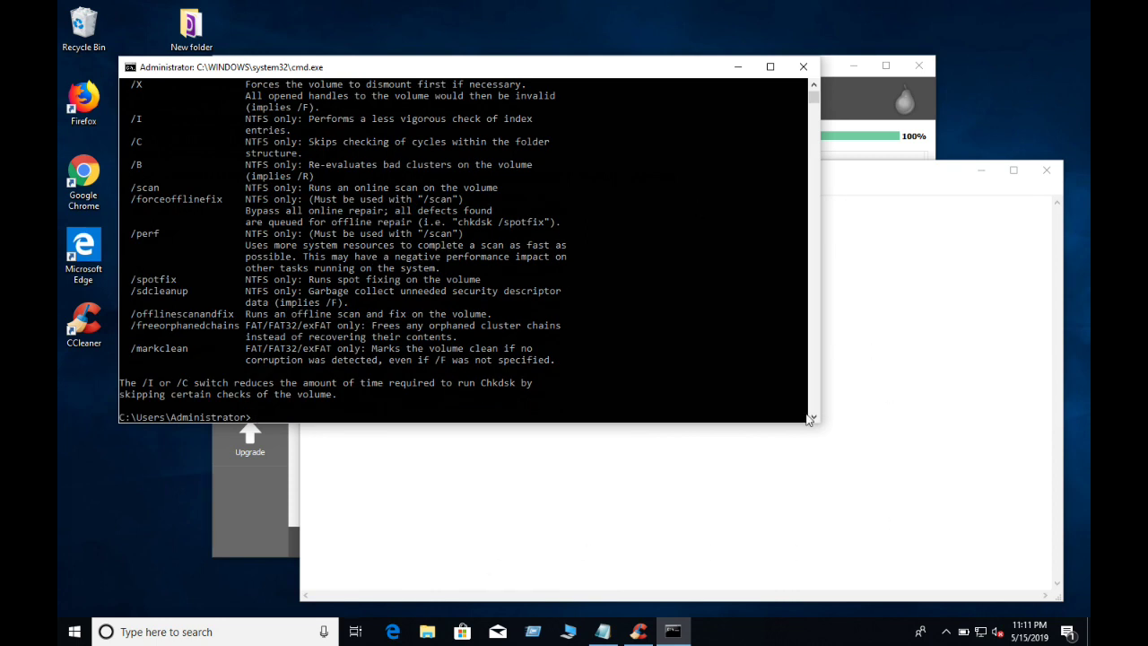
{"action": "left_click_drag", "start_coordinate": [814, 432], "coordinate": [830, 475]}
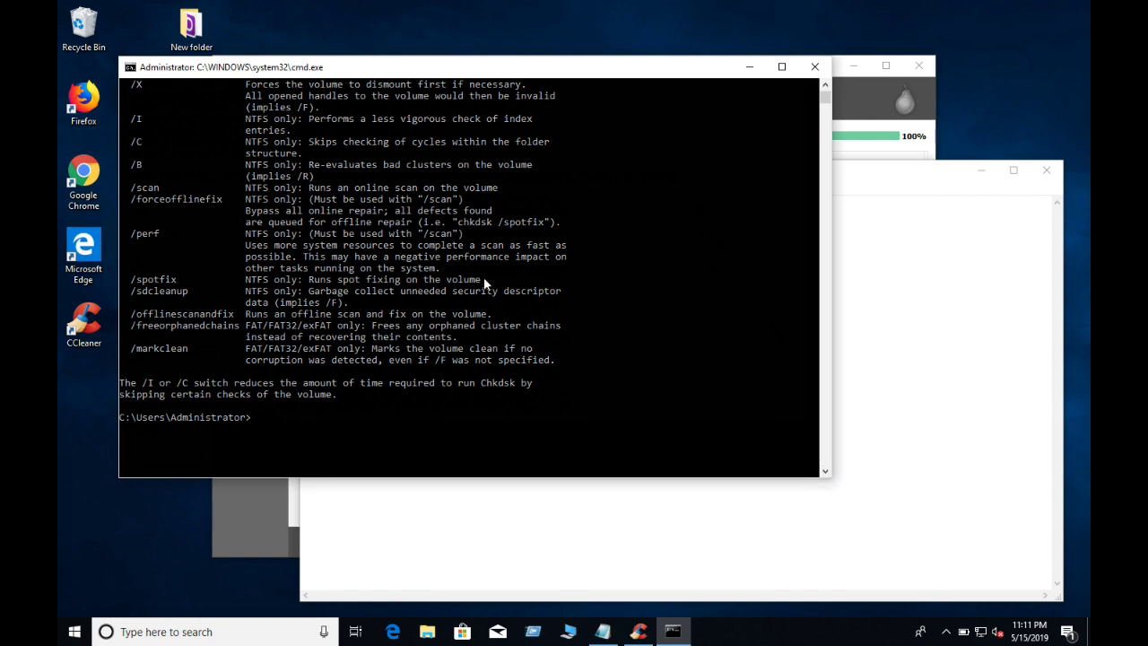
{"action": "scroll", "coordinate": [483, 283], "scroll_direction": "up", "scroll_amount": 3}
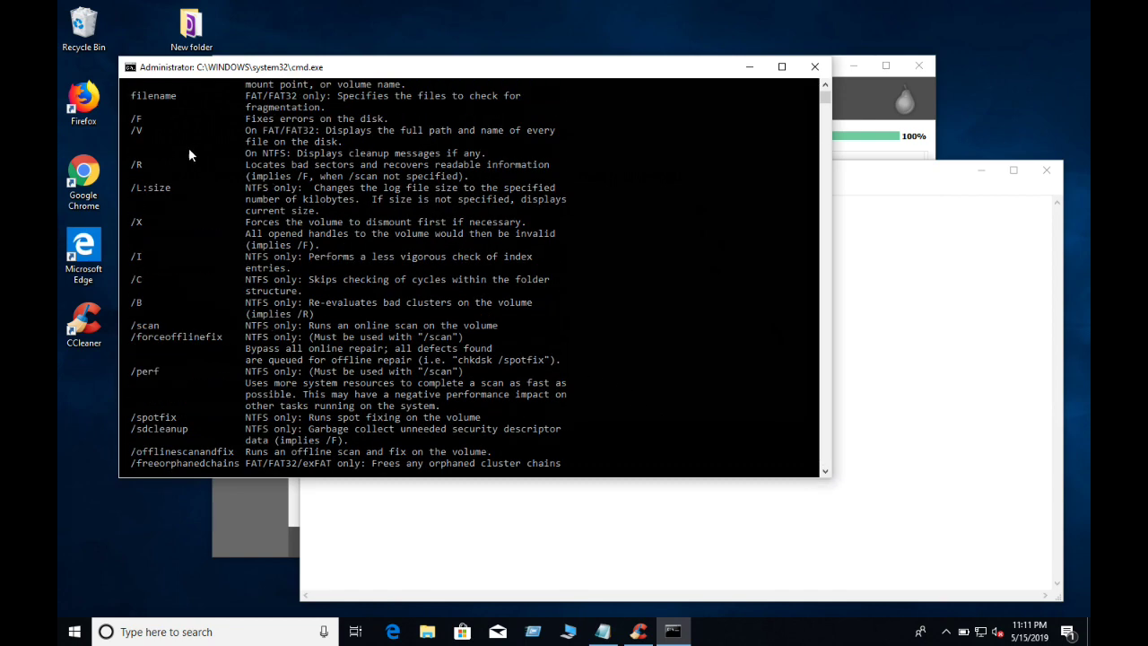
{"action": "left_click_drag", "start_coordinate": [252, 118], "coordinate": [338, 125]}
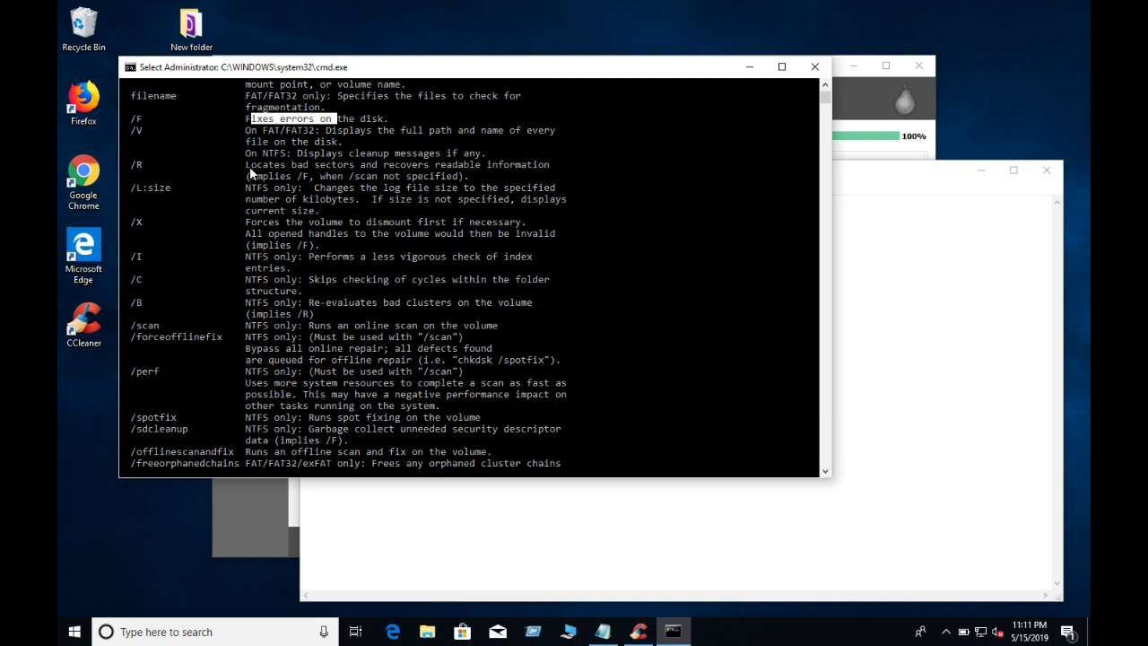
{"action": "left_click_drag", "start_coordinate": [248, 165], "coordinate": [440, 173]}
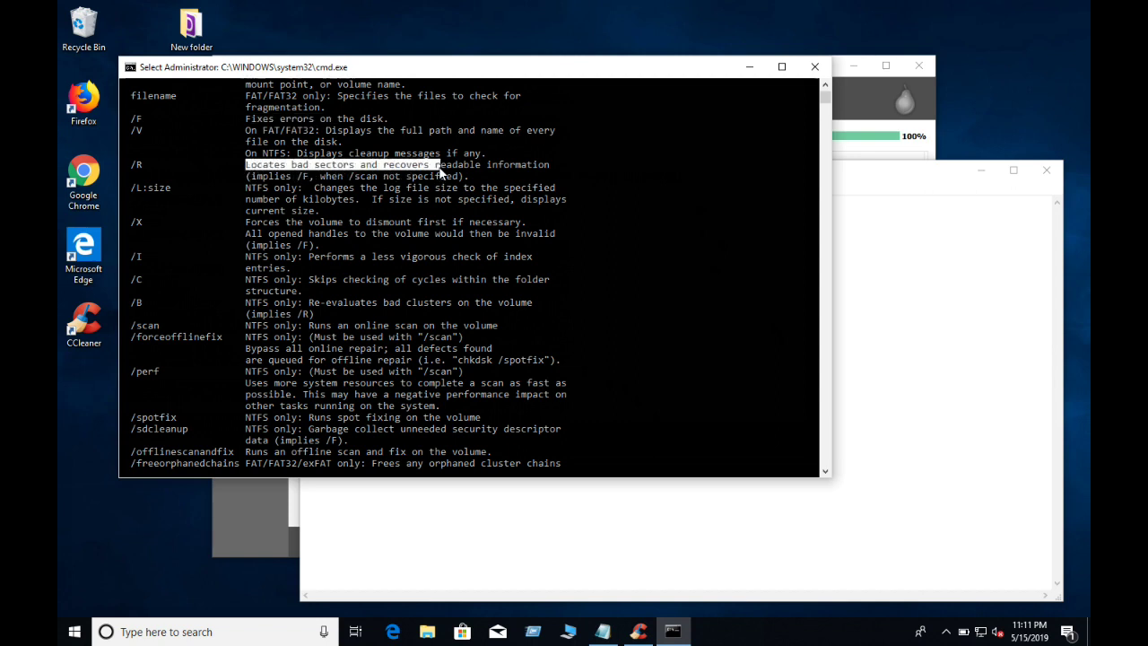
{"action": "key", "text": "ctrl+c"}
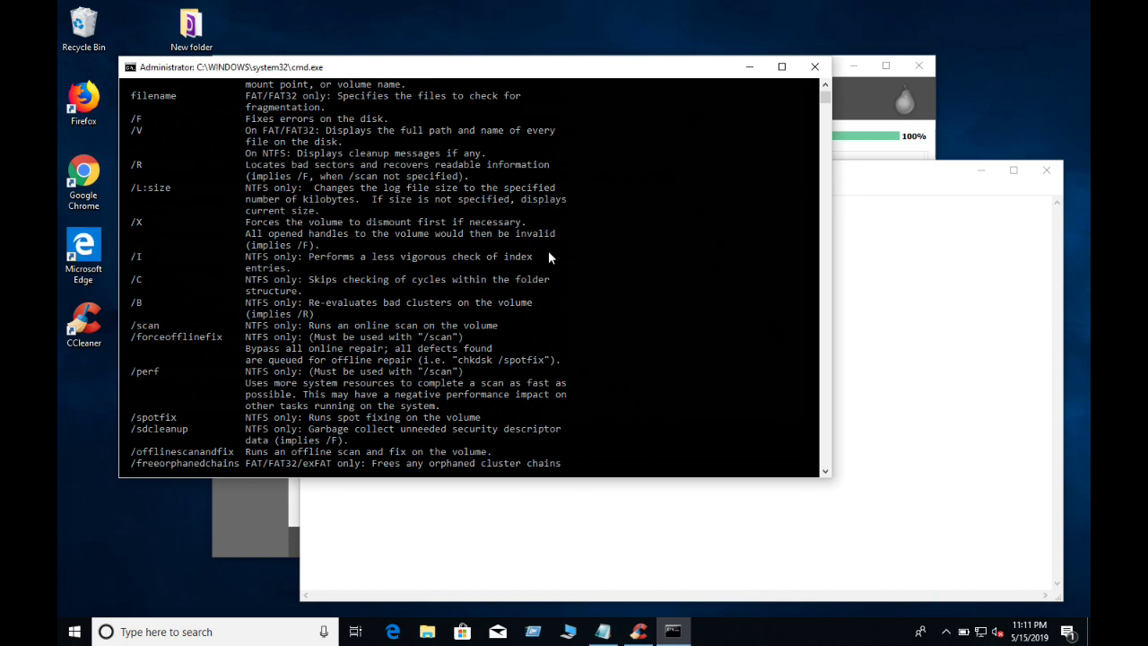
Clear the console and write the command "chkdsk /f /r" at the prompt.
{"action": "type", "text": "cls"}
{"action": "key", "text": "Return"}
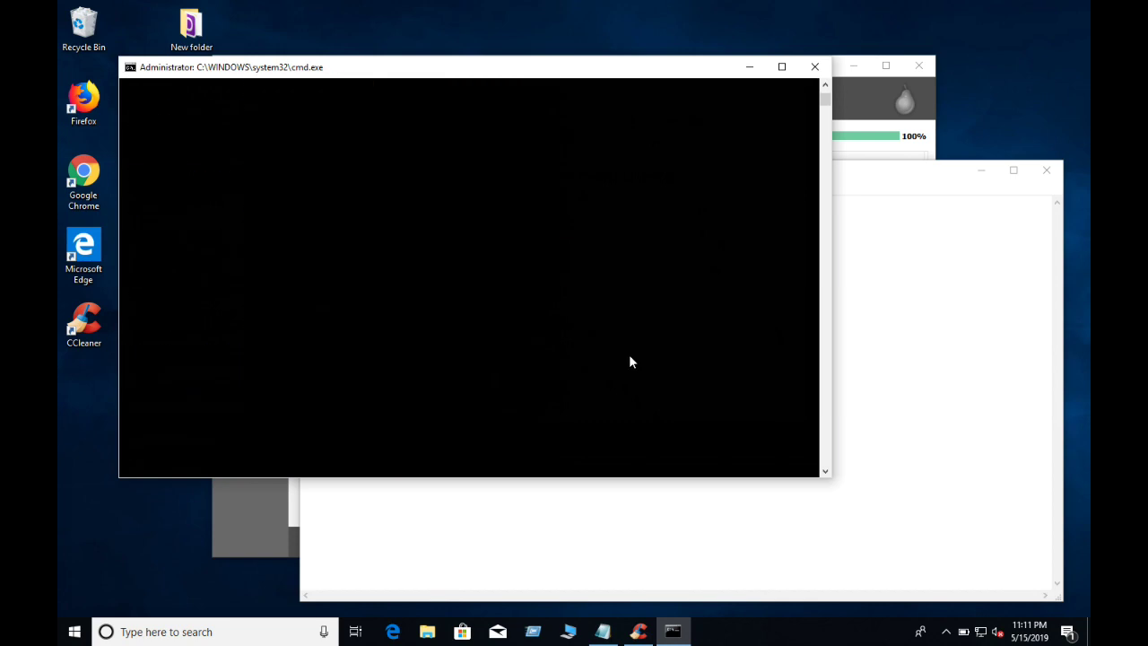
{"action": "scroll", "coordinate": [629, 362], "scroll_direction": "up", "scroll_amount": 1}
{"action": "type", "text": "chkdsk /?"}
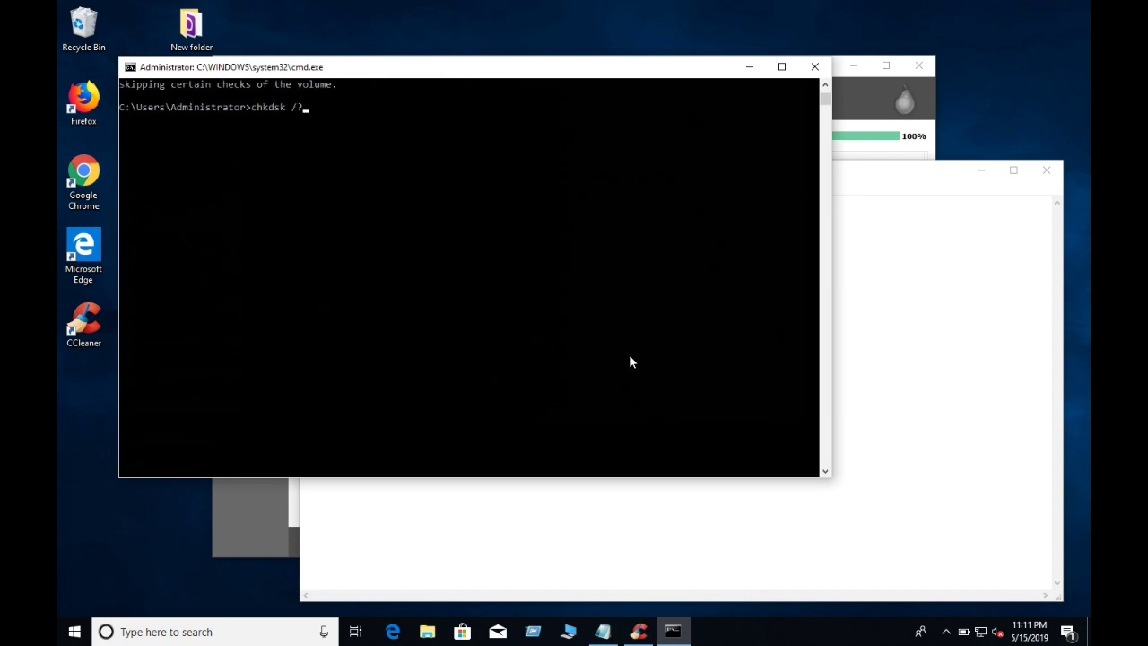
{"action": "key", "text": "BackSpace"}
{"action": "key", "text": "BackSpace"}
{"action": "type", "text": "?"}
{"action": "key", "text": "BackSpace"}
{"action": "type", "text": "/?"}
{"action": "key", "text": "BackSpace"}
{"action": "type", "text": "f /r"}
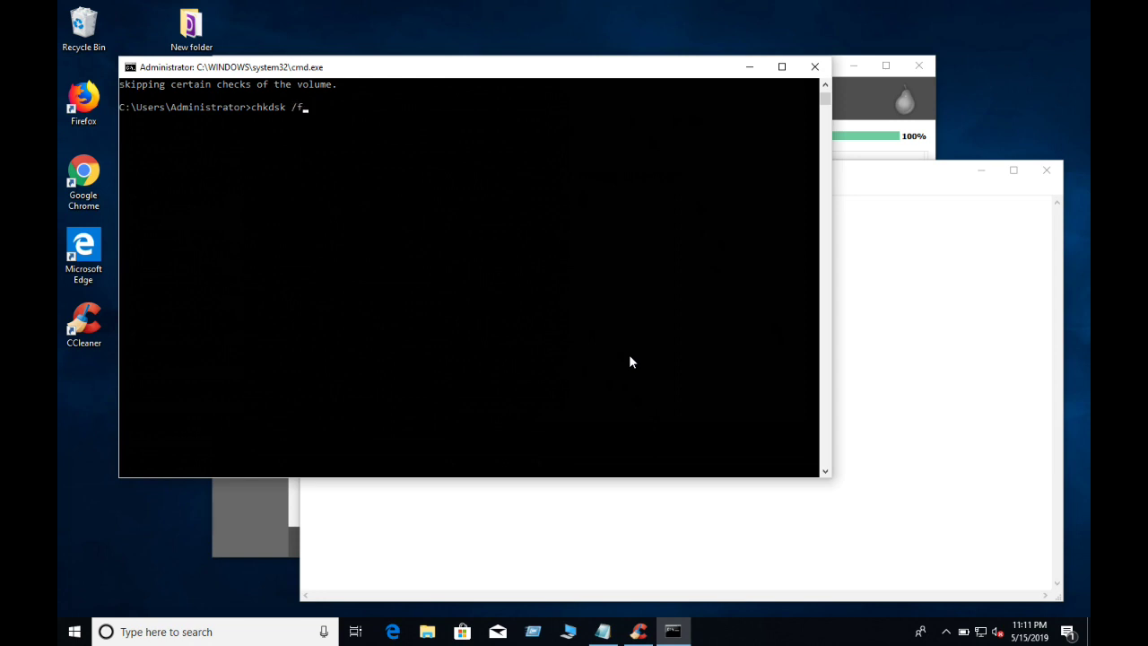